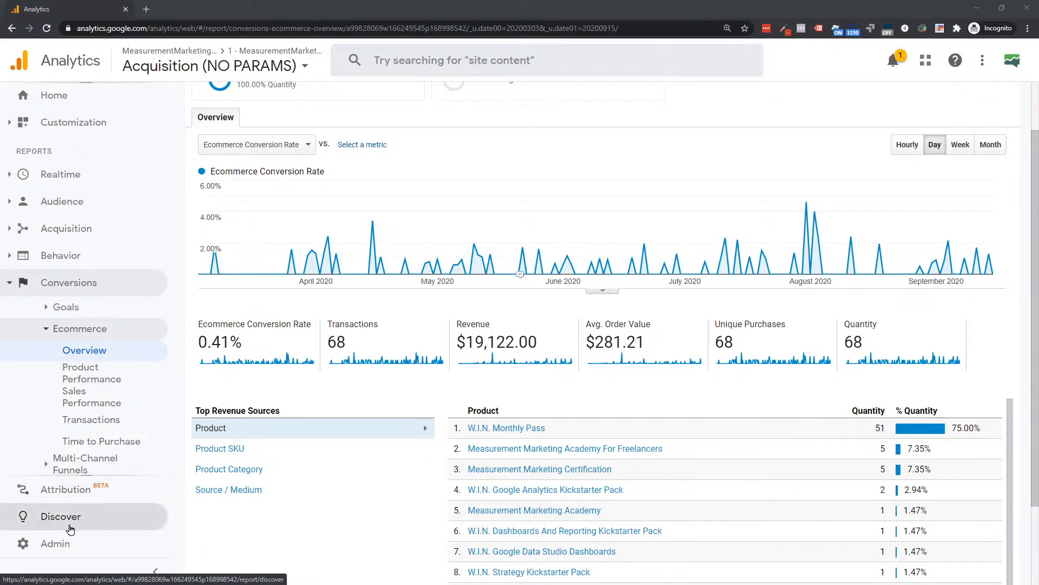
Open the last Ecommerce Report in the custom reports list and go to its Source / Medium table
{"action": "left_click", "coordinate": [64, 122]}
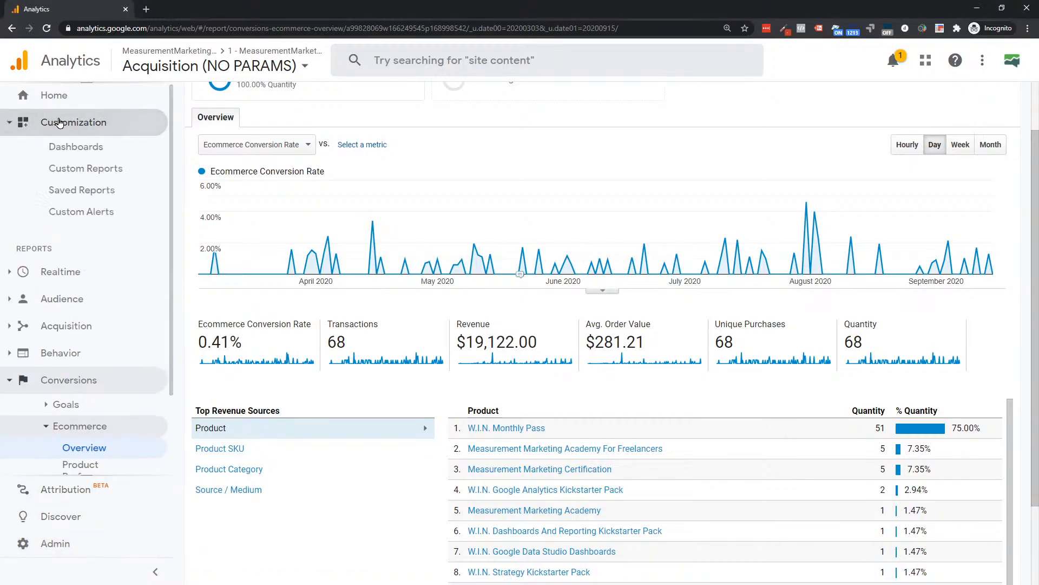
{"action": "left_click", "coordinate": [69, 173]}
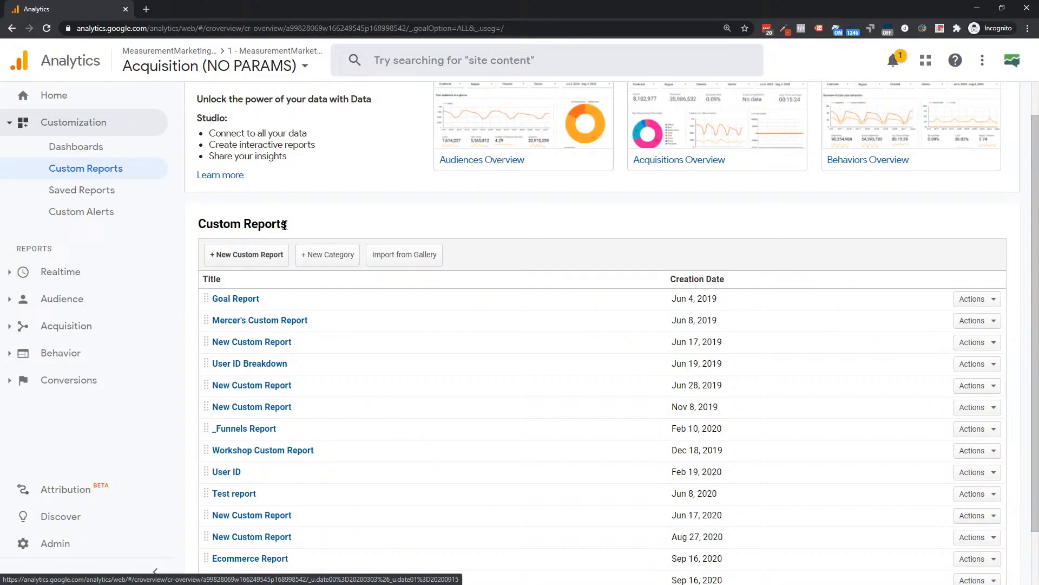
{"action": "scroll", "coordinate": [292, 259], "scroll_direction": "down", "scroll_amount": 2}
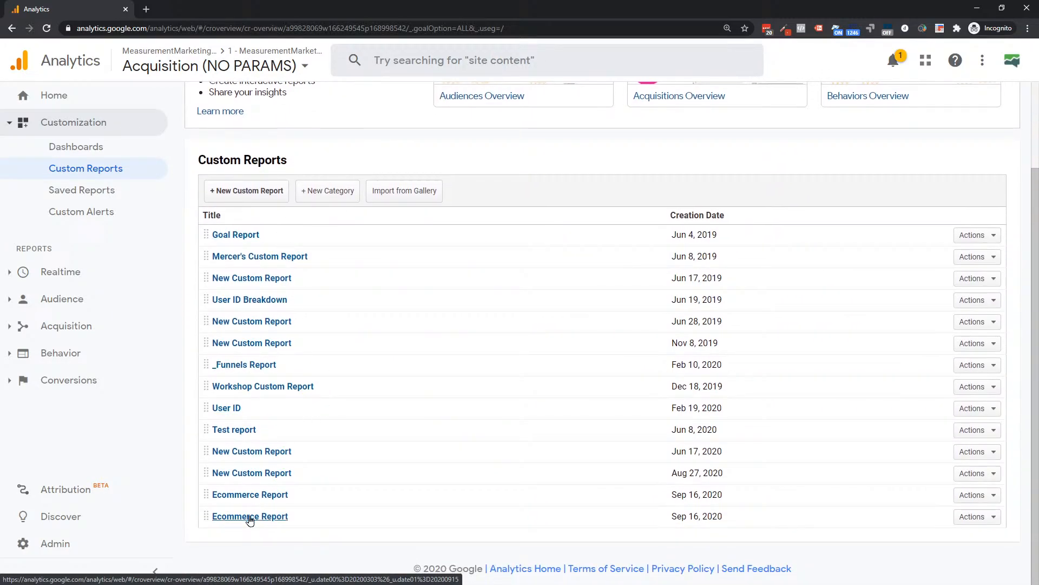
{"action": "left_click", "coordinate": [237, 515]}
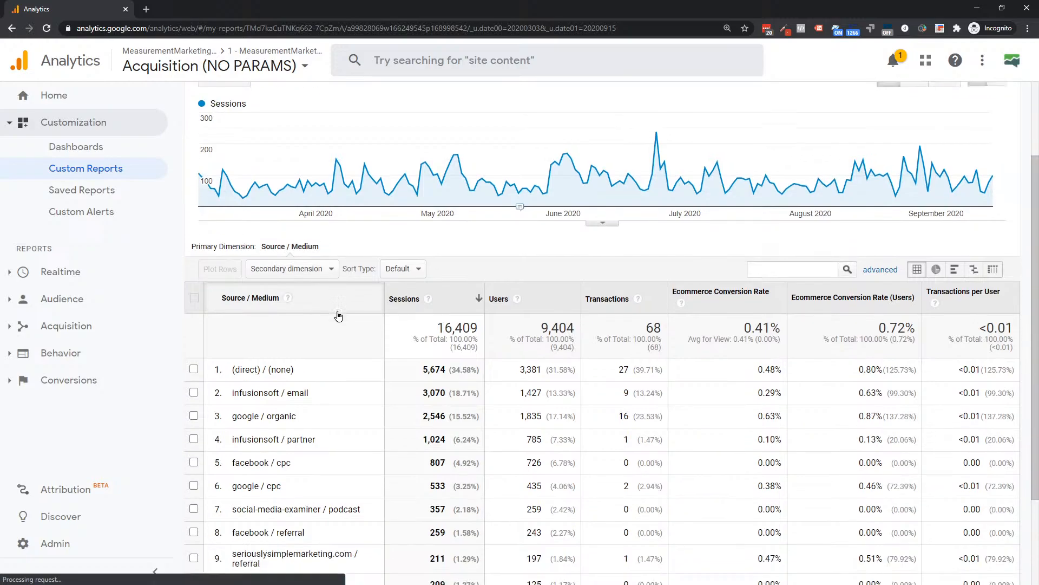
{"action": "scroll", "coordinate": [601, 228], "scroll_direction": "down", "scroll_amount": 3}
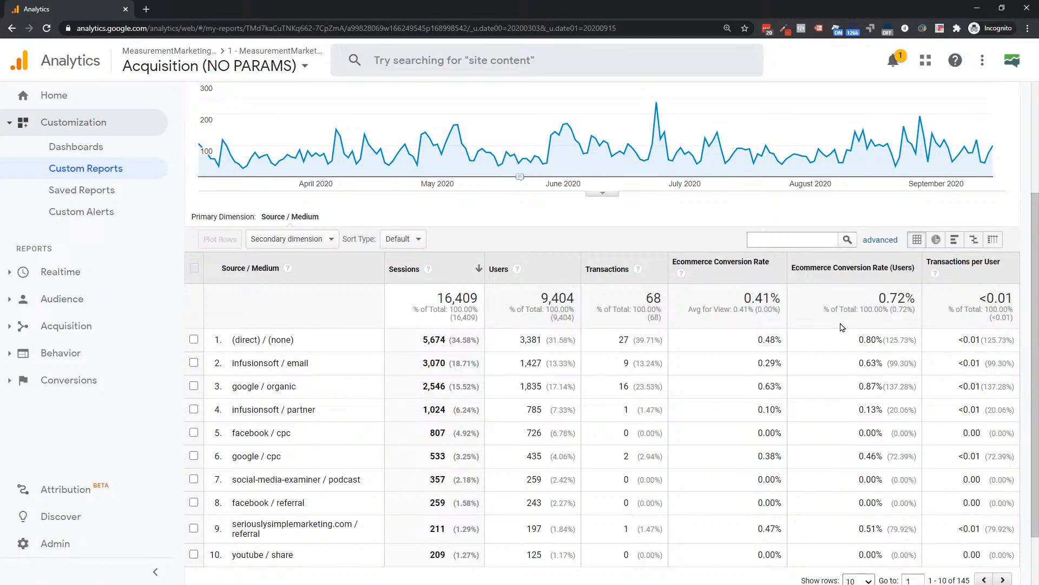
Compare the session-based and user-based ecommerce conversion rates for the overall totals and the (direct) / (none) row
{"action": "double_click", "coordinate": [893, 296]}
{"action": "left_click_drag", "start_coordinate": [436, 297], "coordinate": [482, 303]}
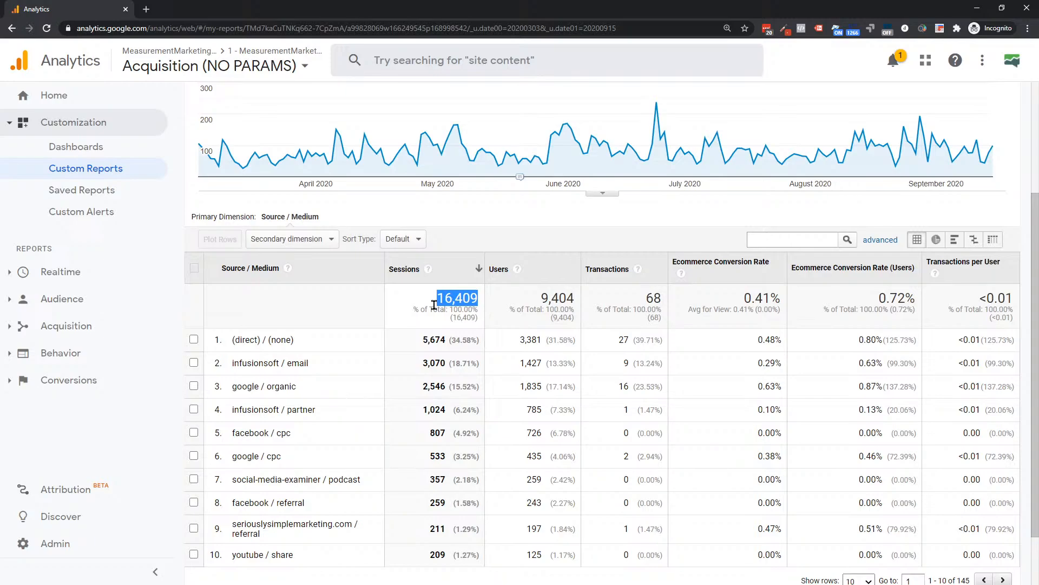
{"action": "left_click_drag", "start_coordinate": [743, 303], "coordinate": [780, 299]}
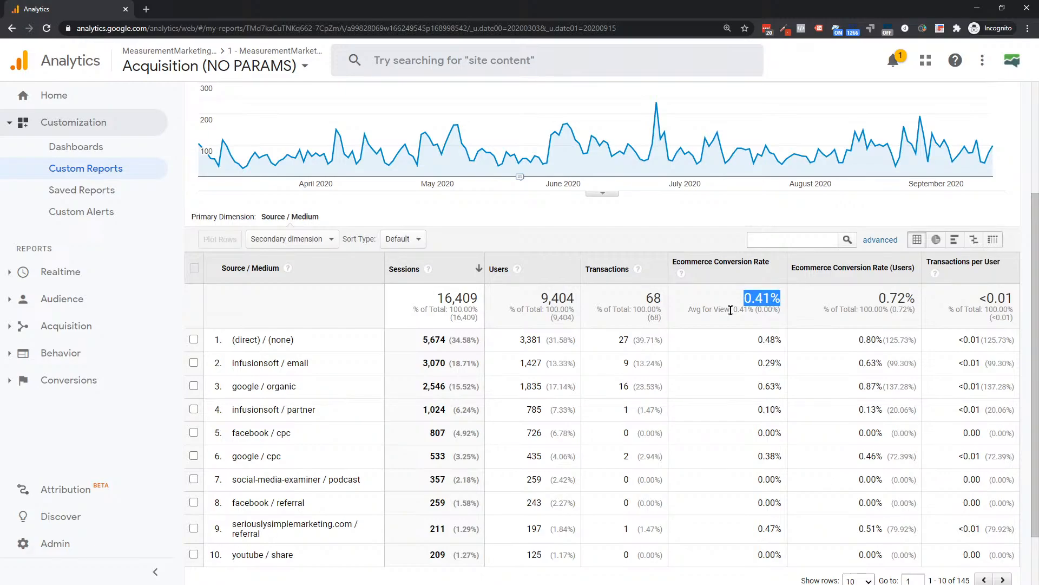
{"action": "left_click_drag", "start_coordinate": [877, 299], "coordinate": [920, 325]}
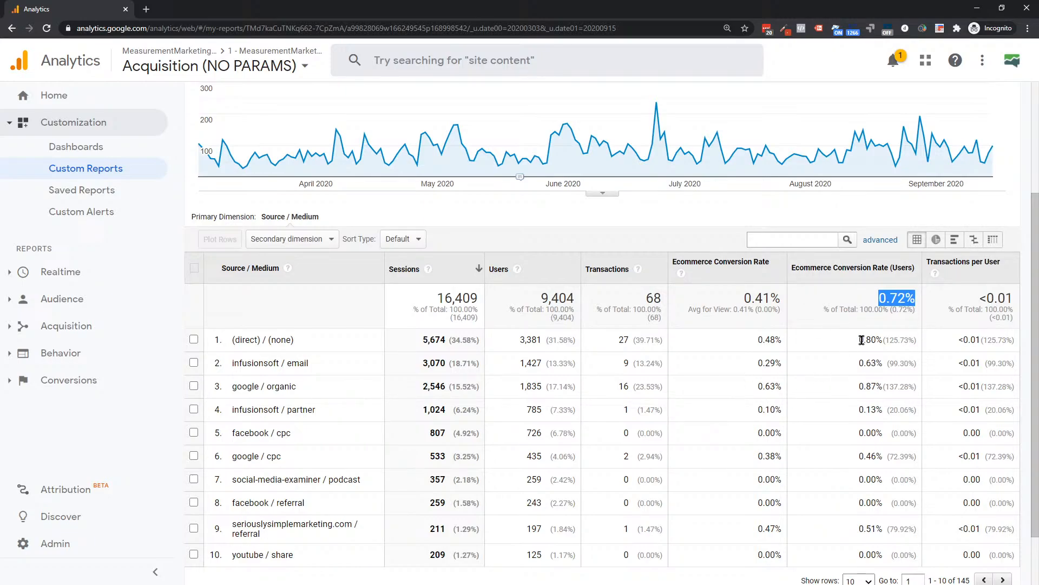
{"action": "left_click_drag", "start_coordinate": [758, 341], "coordinate": [782, 341]}
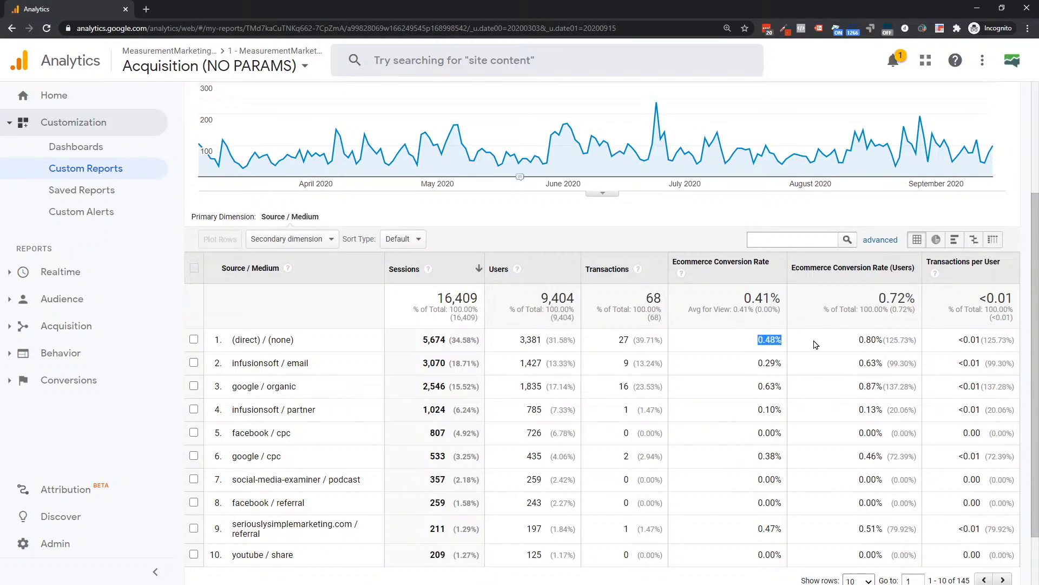
{"action": "left_click_drag", "start_coordinate": [860, 338], "coordinate": [885, 337]}
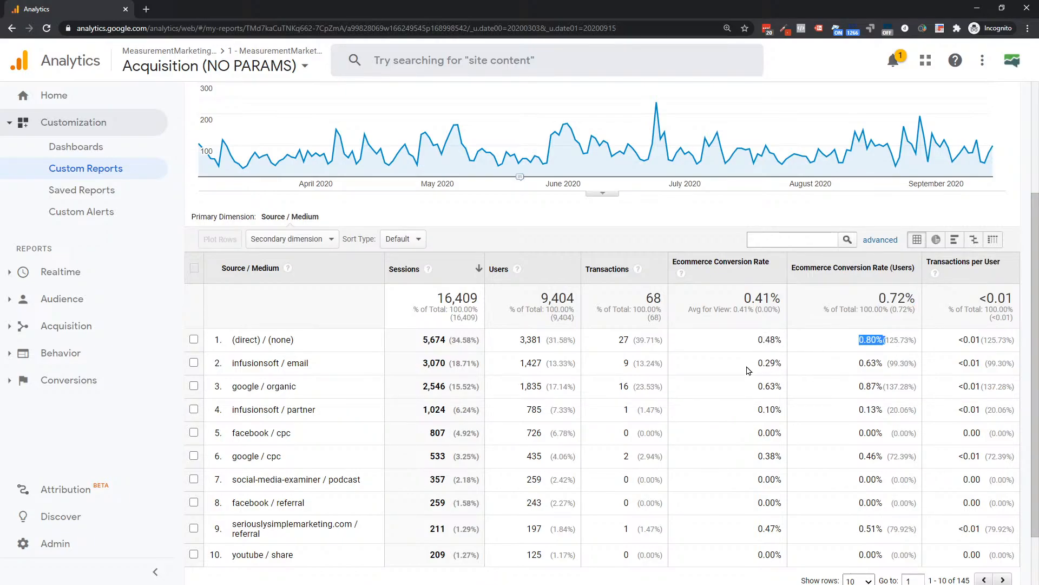
Compare the session-based and user-based ecommerce conversion rates of the infusionsoft / email row
{"action": "left_click_drag", "start_coordinate": [750, 365], "coordinate": [782, 364]}
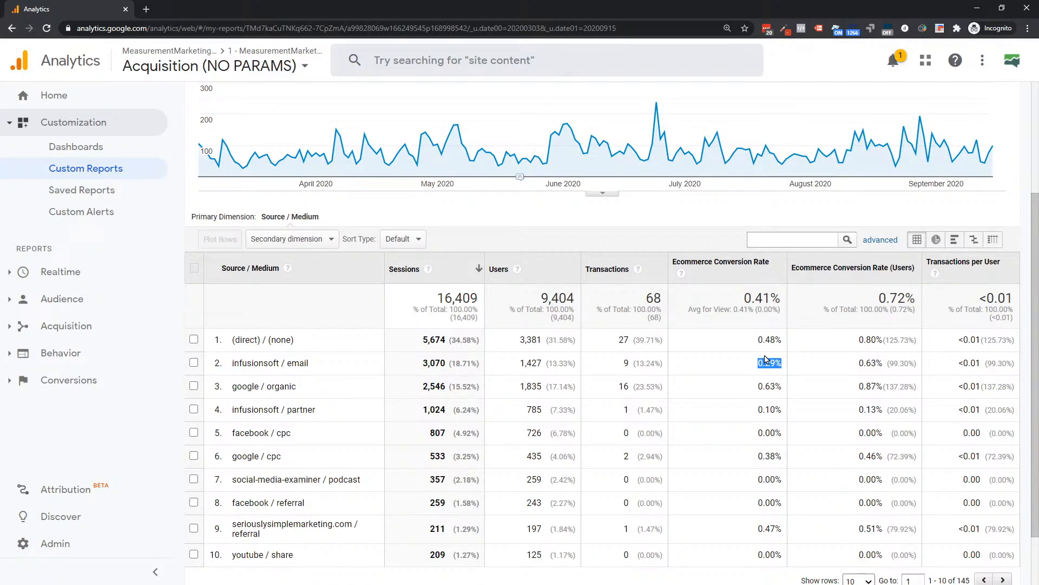
{"action": "scroll", "coordinate": [672, 158], "scroll_direction": "up", "scroll_amount": 3}
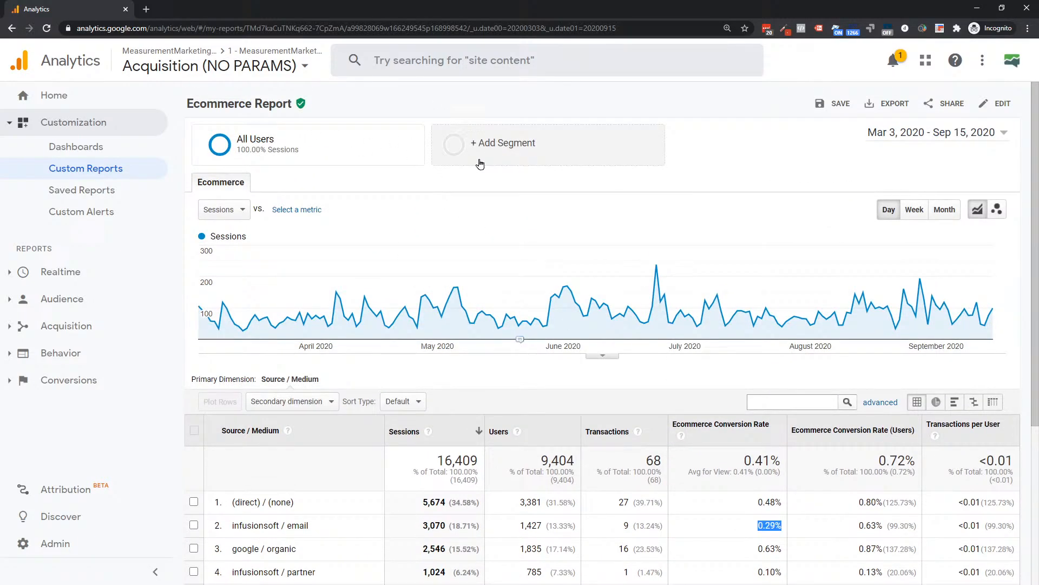
{"action": "scroll", "coordinate": [480, 164], "scroll_direction": "down", "scroll_amount": 3}
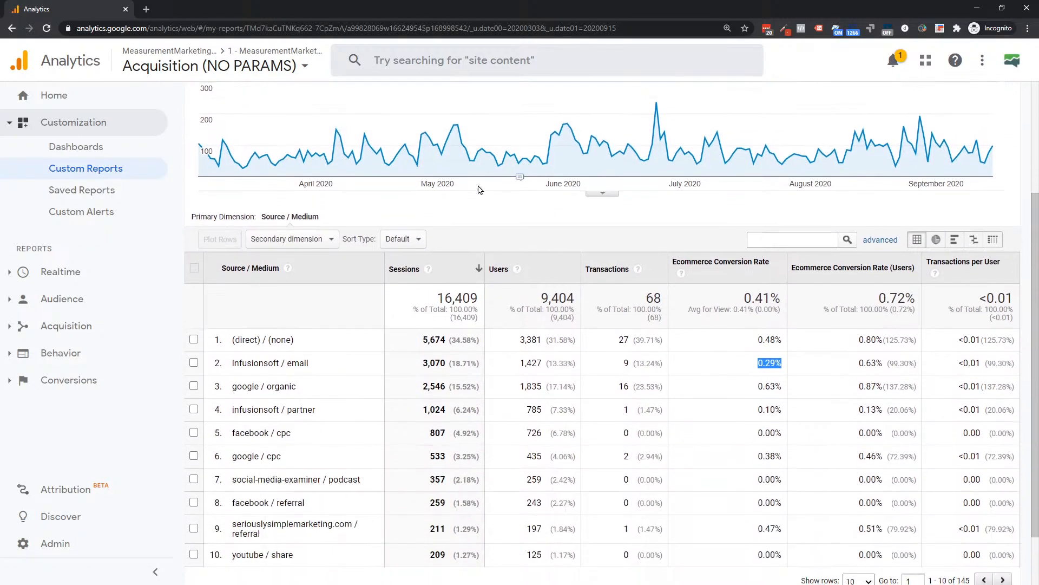
{"action": "left_click", "coordinate": [754, 368]}
{"action": "left_click_drag", "start_coordinate": [754, 368], "coordinate": [785, 363]}
{"action": "left_click", "coordinate": [853, 363]}
{"action": "left_click_drag", "start_coordinate": [854, 363], "coordinate": [888, 364]}
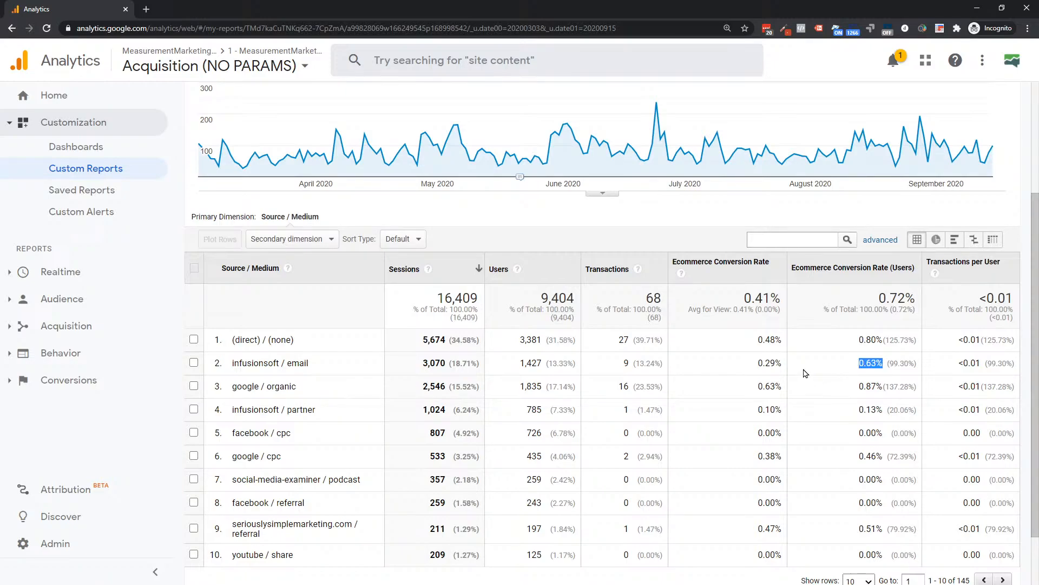
{"action": "left_click", "coordinate": [871, 365]}
{"action": "left_click_drag", "start_coordinate": [758, 362], "coordinate": [784, 364]}
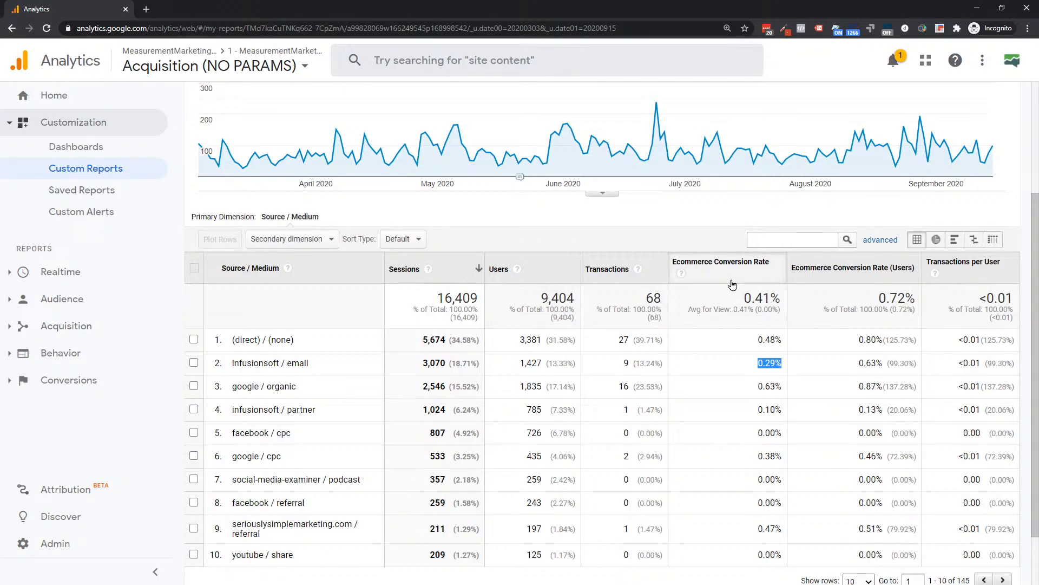
{"action": "left_click", "coordinate": [750, 369]}
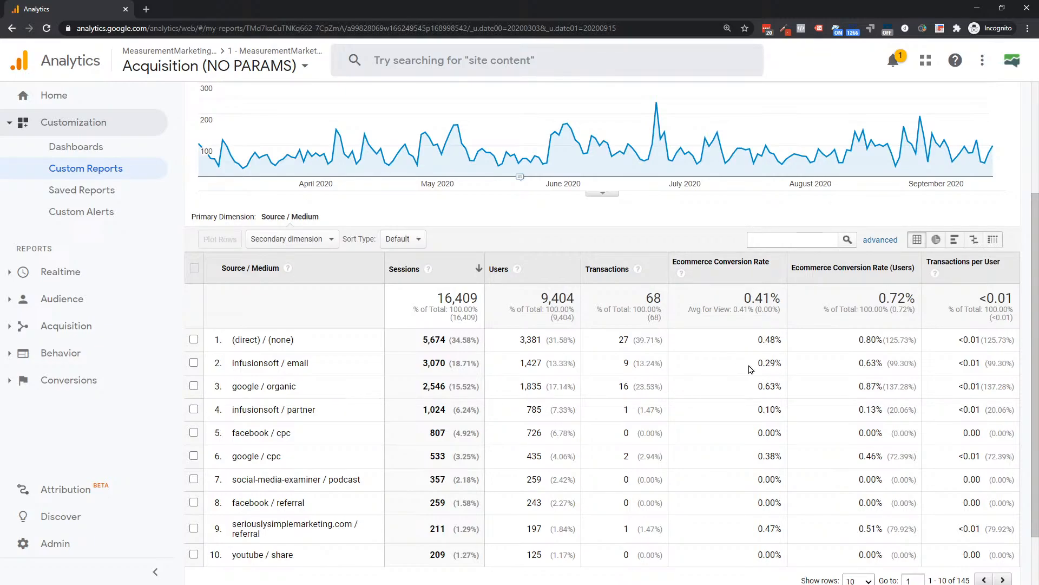
{"action": "left_click_drag", "start_coordinate": [856, 364], "coordinate": [889, 365]}
{"action": "left_click", "coordinate": [833, 370]}
Open the segment list to add another segment to the Ecommerce Report and get ready to search it
{"action": "scroll", "coordinate": [599, 279], "scroll_direction": "up", "scroll_amount": 3}
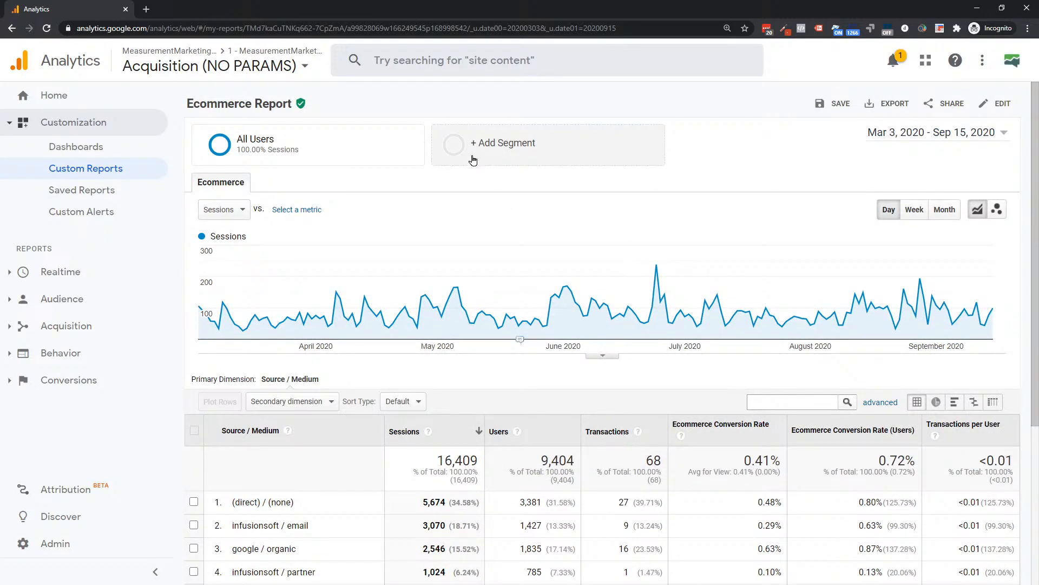
{"action": "left_click", "coordinate": [508, 144]}
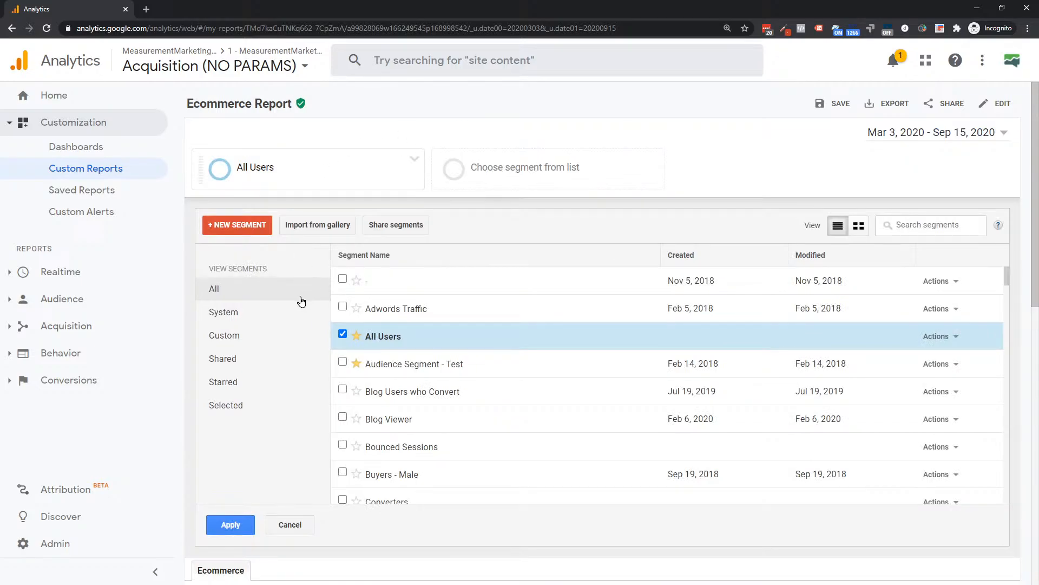
{"action": "left_click", "coordinate": [931, 224]}
{"action": "type", "text": "reve"}
{"action": "key", "text": "BackSpace"}
{"action": "key", "text": "BackSpace"}
{"action": "key", "text": "BackSpace"}
{"action": "key", "text": "BackSpace"}
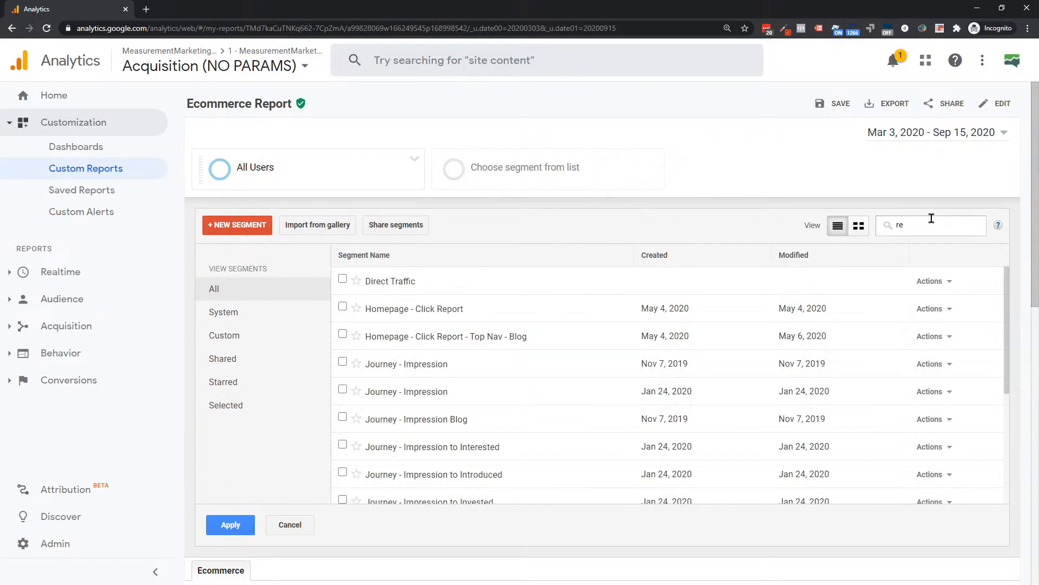
{"action": "type", "text": "v"}
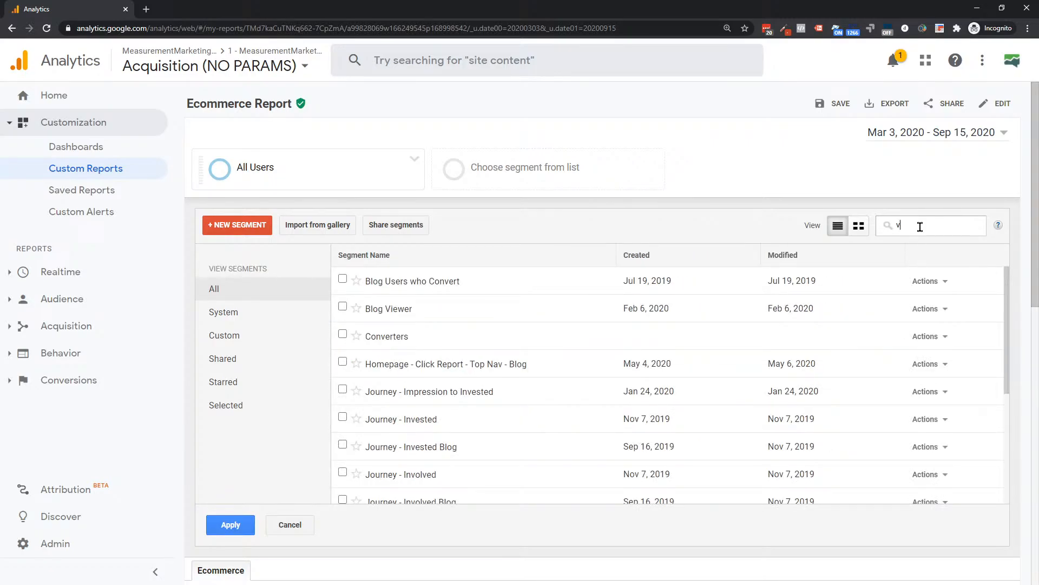
{"action": "key", "text": "BackSpace"}
Search the segments for "tran" and apply the Sessions with Transactions segment to the report
{"action": "type", "text": "tran"}
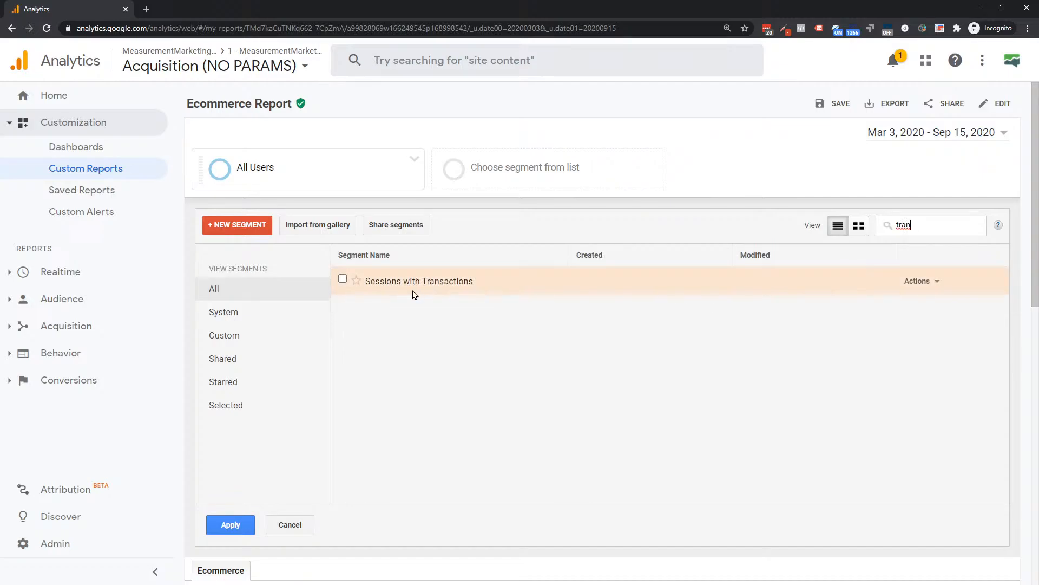
{"action": "left_click", "coordinate": [343, 279]}
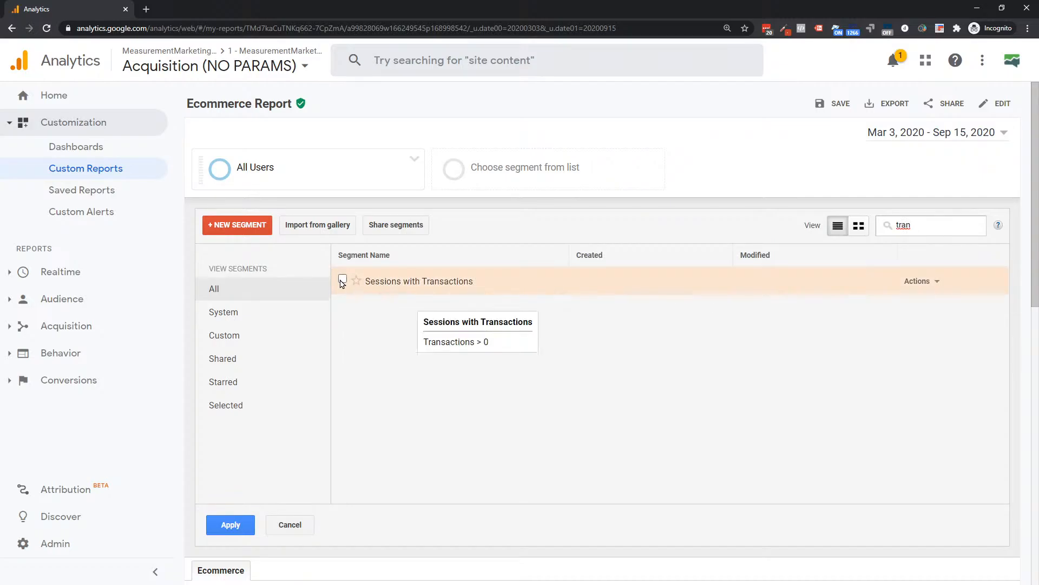
{"action": "left_click", "coordinate": [230, 524]}
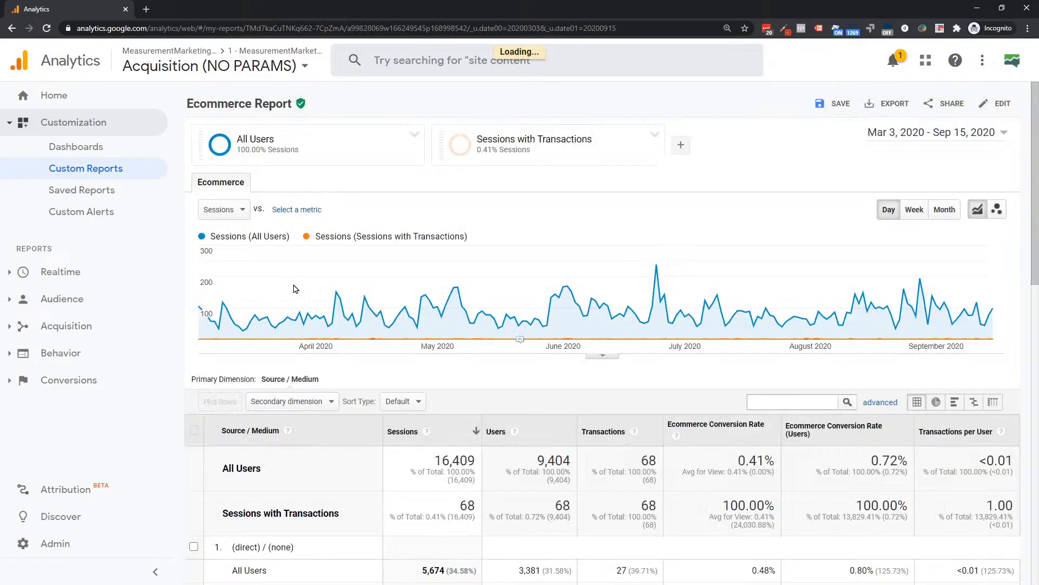
Remove the All Users segment from the report, keeping only Sessions with Transactions
{"action": "scroll", "coordinate": [293, 287], "scroll_direction": "down", "scroll_amount": 2}
{"action": "scroll", "coordinate": [293, 288], "scroll_direction": "down", "scroll_amount": 1}
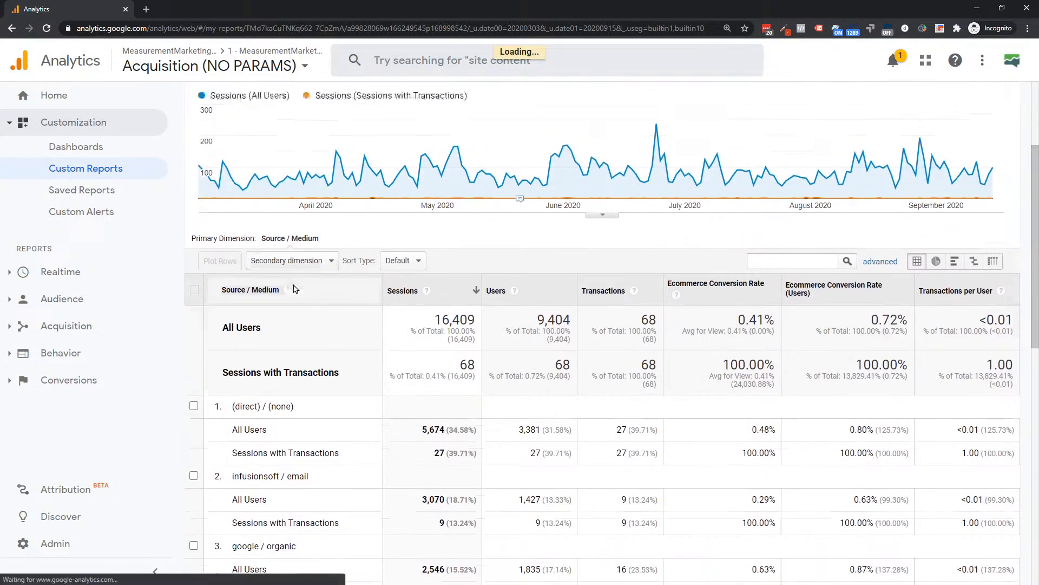
{"action": "scroll", "coordinate": [295, 159], "scroll_direction": "up", "scroll_amount": 3}
{"action": "left_click_drag", "start_coordinate": [317, 147], "coordinate": [290, 103]}
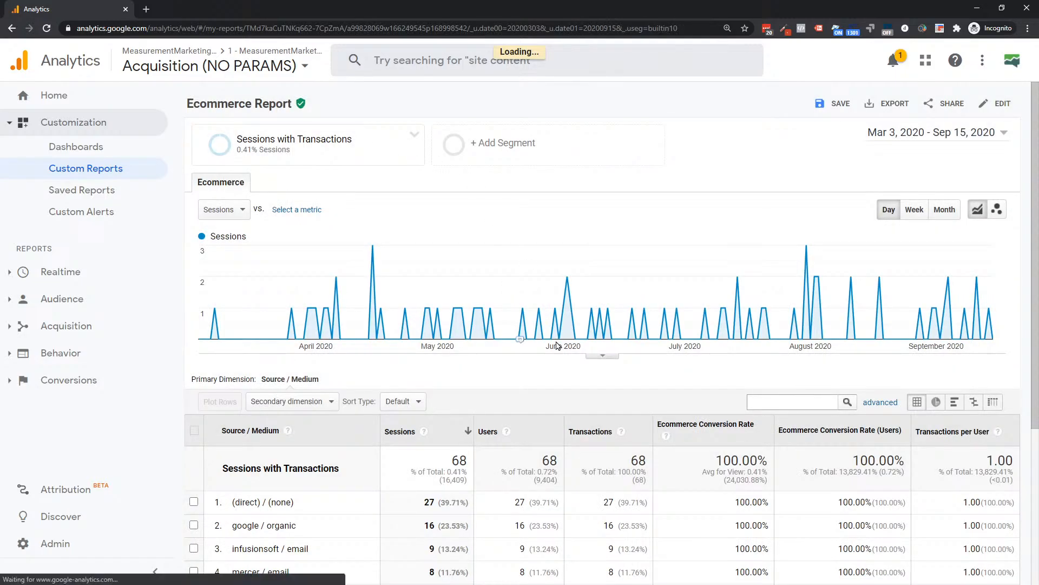
Examine which sources and mediums the sessions with transactions come from
{"action": "scroll", "coordinate": [559, 353], "scroll_direction": "down", "scroll_amount": 3}
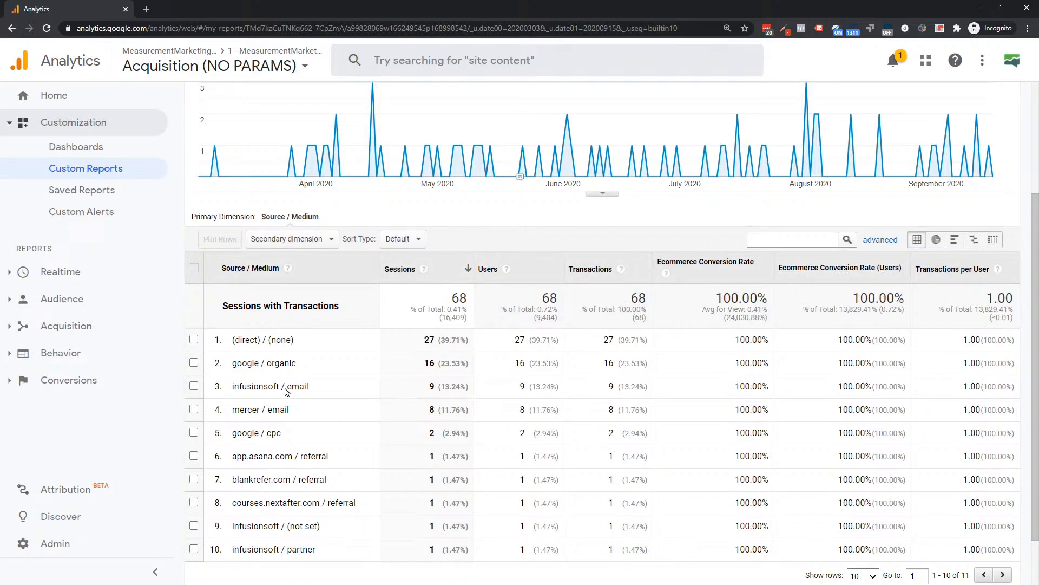
{"action": "scroll", "coordinate": [514, 375], "scroll_direction": "up", "scroll_amount": 3}
{"action": "left_click", "coordinate": [414, 134]}
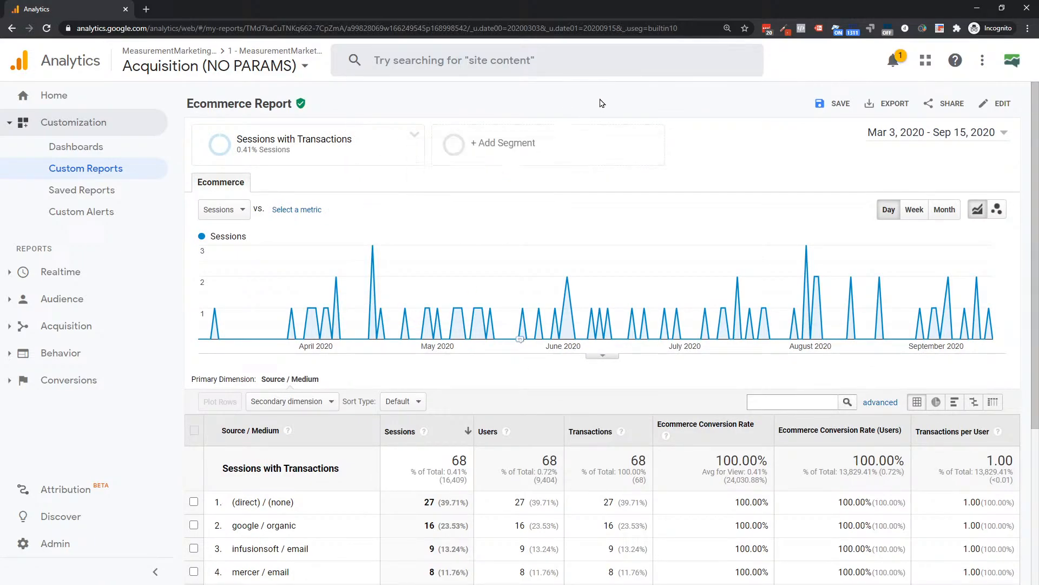
Open the segment list and search the shared segments for "face"
{"action": "left_click", "coordinate": [521, 144]}
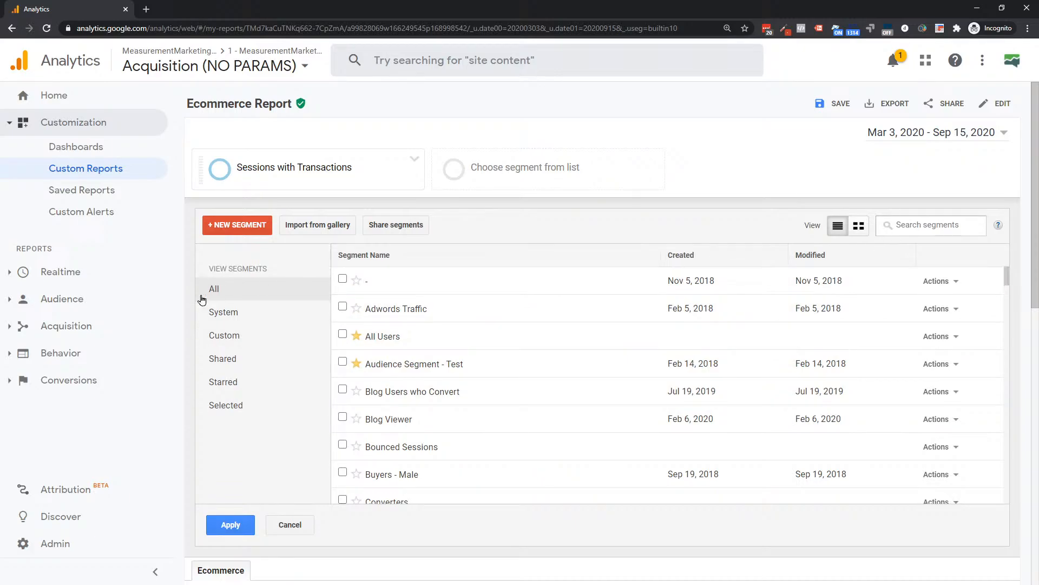
{"action": "left_click", "coordinate": [221, 364]}
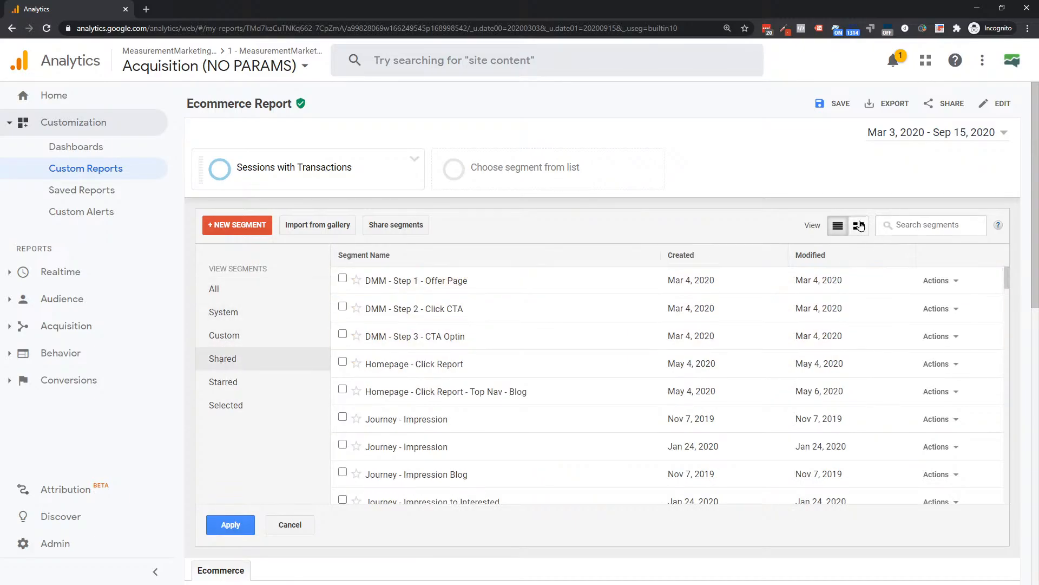
{"action": "left_click", "coordinate": [902, 226]}
{"action": "type", "text": "face"}
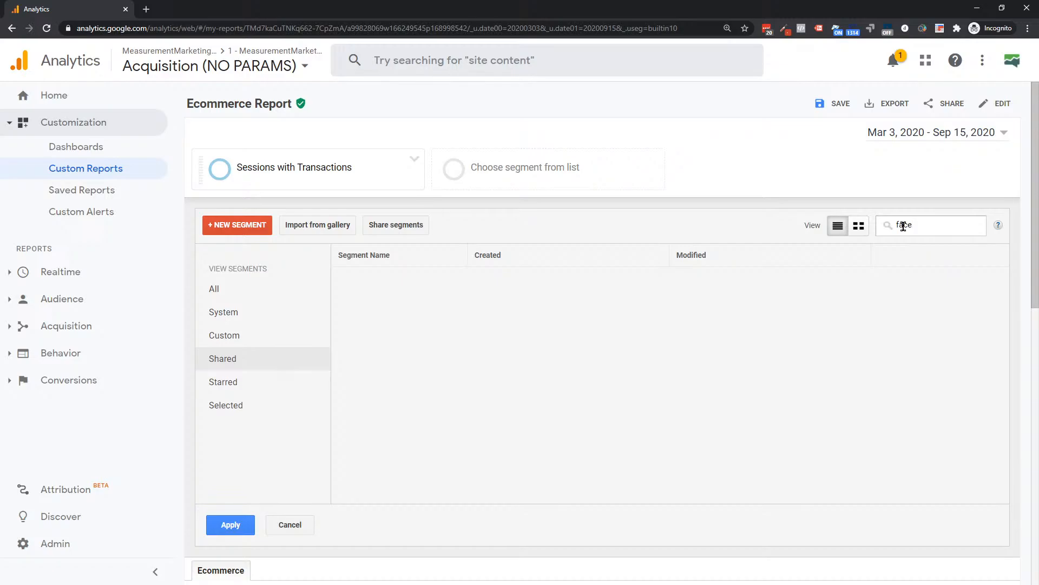
{"action": "key", "text": "BackSpace"}
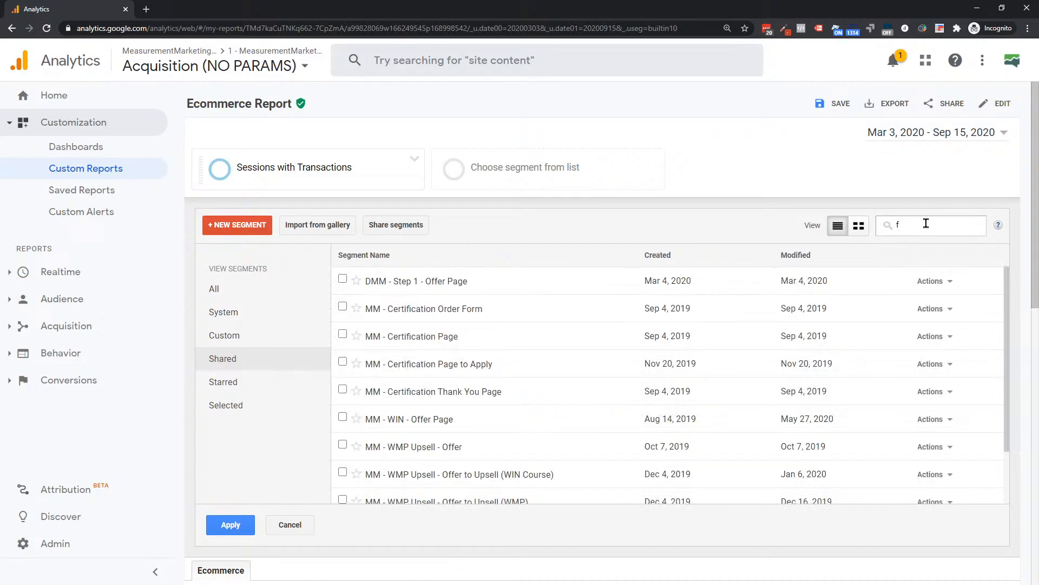
Set up a new segment of users whose traffic source medium contains cpc, and name it CPC Traffic
{"action": "left_click", "coordinate": [236, 226]}
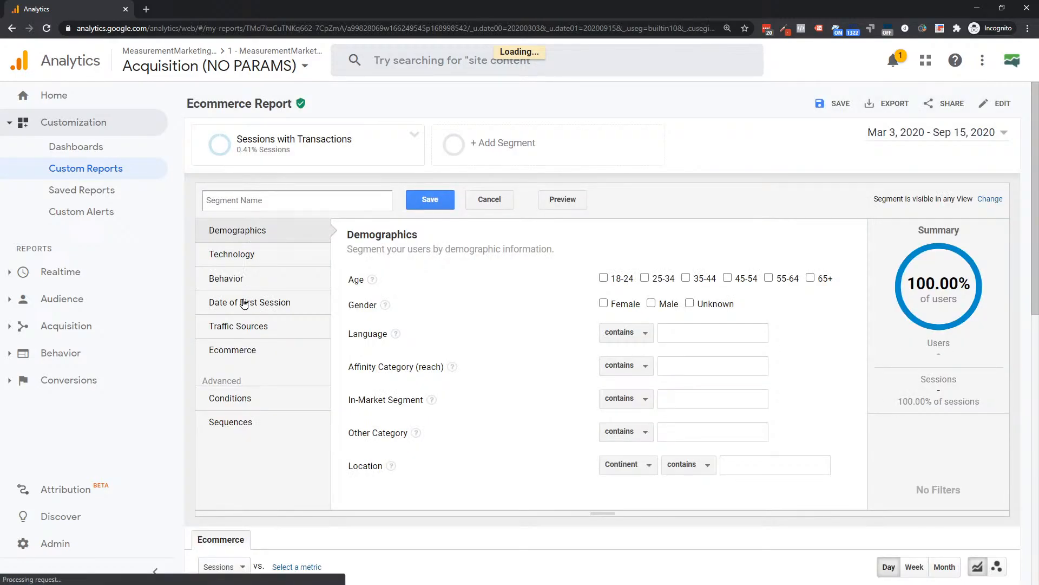
{"action": "left_click", "coordinate": [250, 330]}
{"action": "left_click", "coordinate": [498, 343]}
{"action": "type", "text": "cpc"}
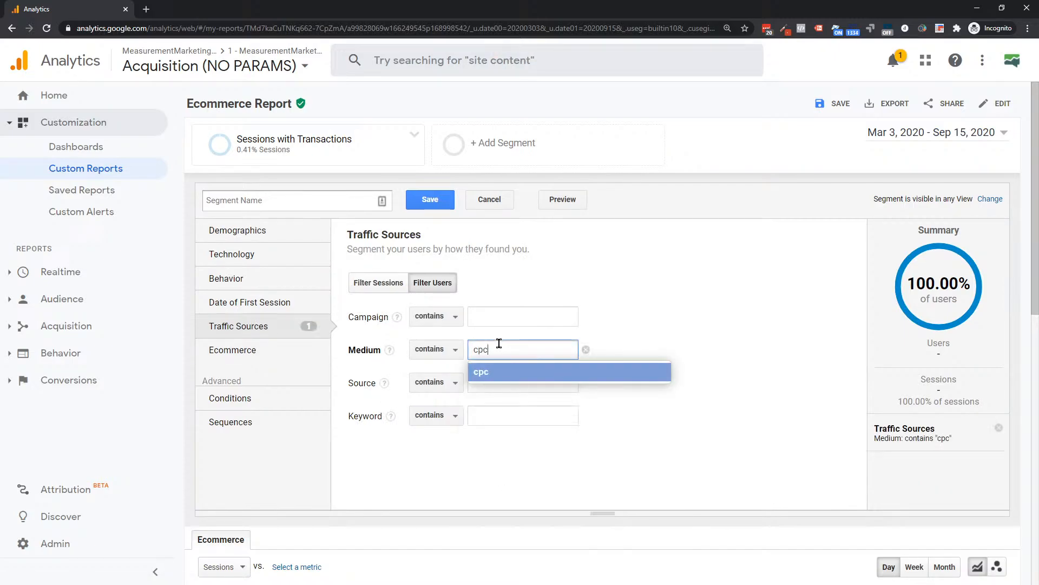
{"action": "left_click", "coordinate": [481, 374]}
{"action": "left_click", "coordinate": [342, 203]}
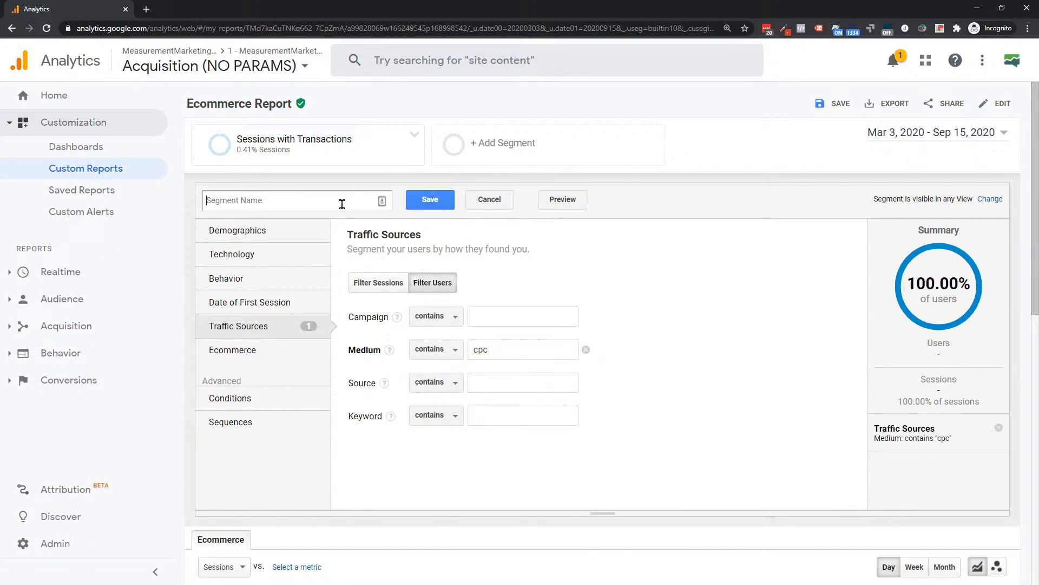
{"action": "type", "text": "CPC Traffic"}
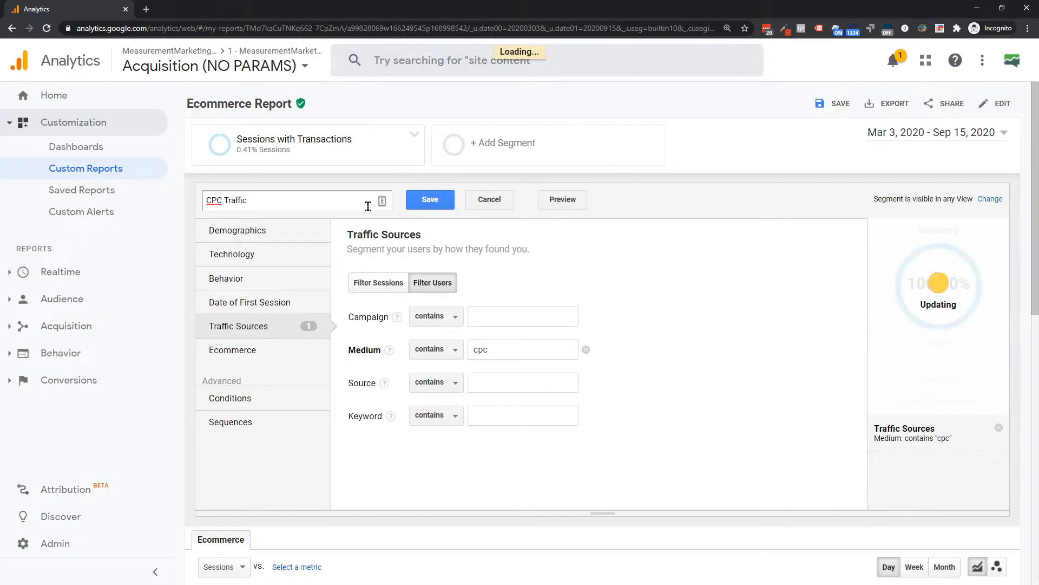
Save the CPC Traffic segment and remove Sessions with Transactions, leaving only CPC Traffic applied to the report
{"action": "left_click", "coordinate": [415, 202]}
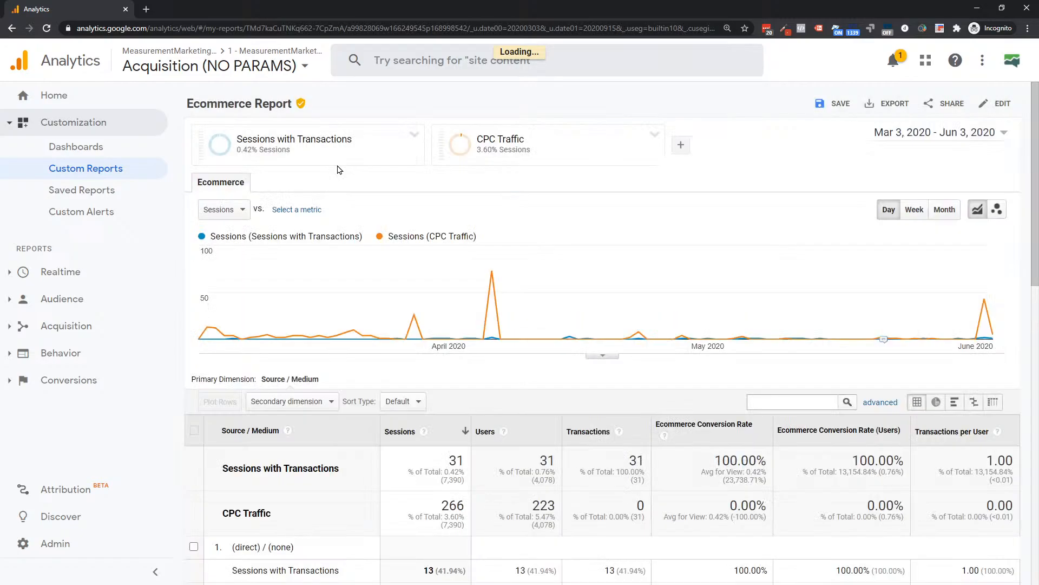
{"action": "left_click_drag", "start_coordinate": [323, 153], "coordinate": [325, 104]}
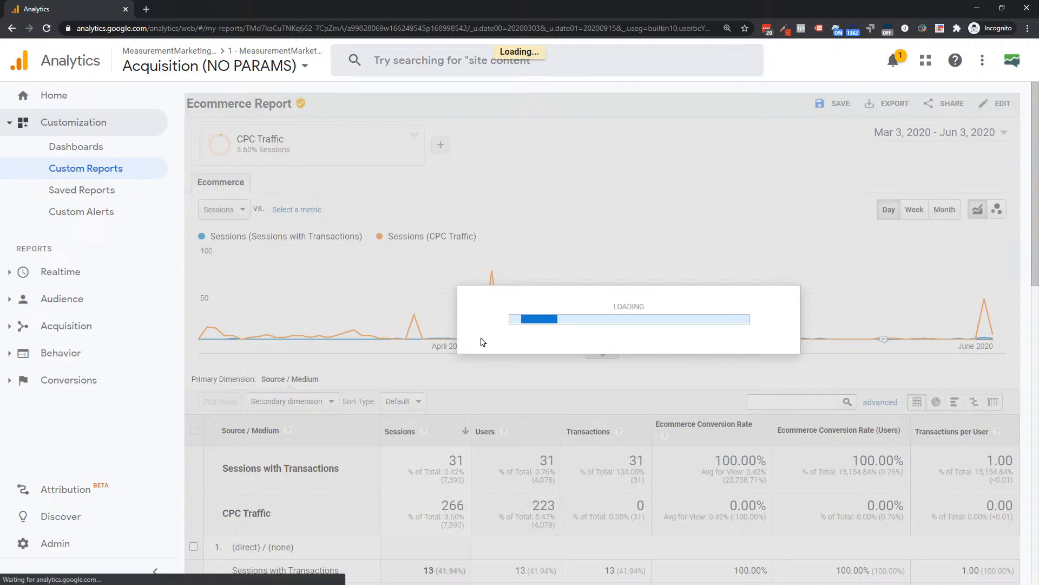
Examine the sessions, transactions and ecommerce conversion rates of the CPC Traffic segment by source/medium
{"action": "scroll", "coordinate": [608, 373], "scroll_direction": "down", "scroll_amount": 3}
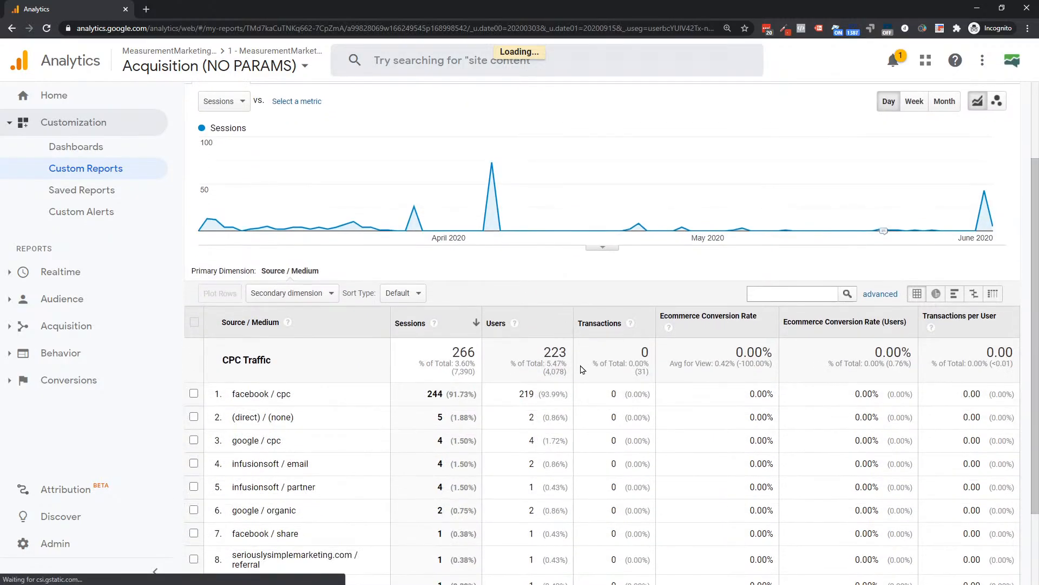
{"action": "scroll", "coordinate": [608, 374], "scroll_direction": "down", "scroll_amount": 2}
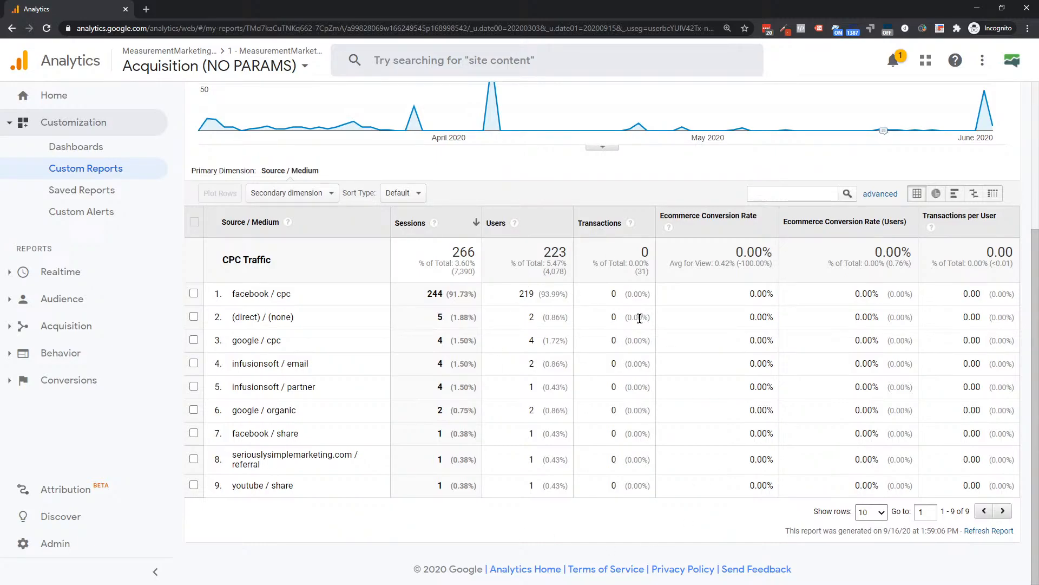
{"action": "scroll", "coordinate": [640, 319], "scroll_direction": "up", "scroll_amount": 1}
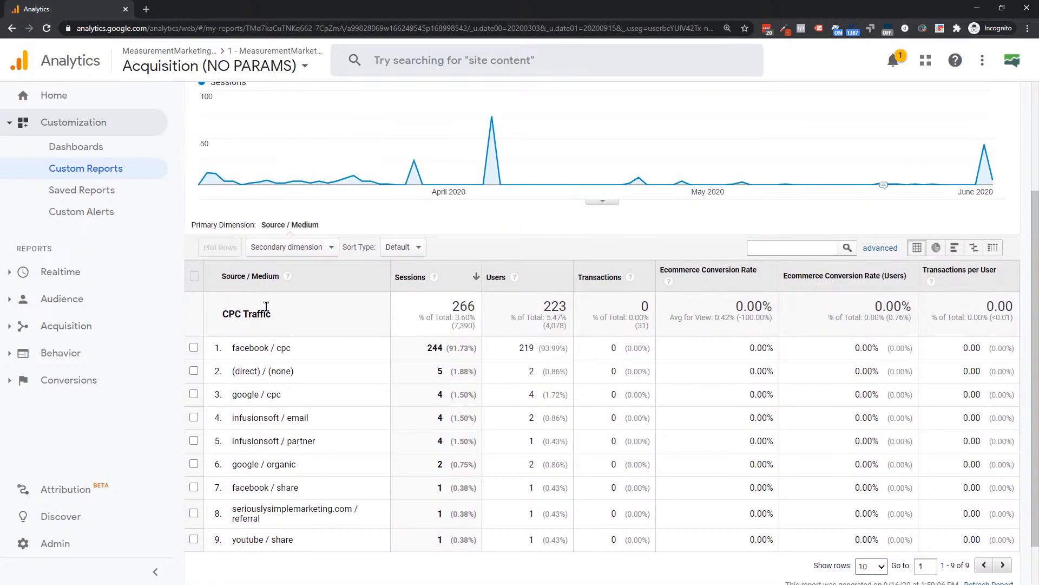
{"action": "scroll", "coordinate": [357, 301], "scroll_direction": "up", "scroll_amount": 3}
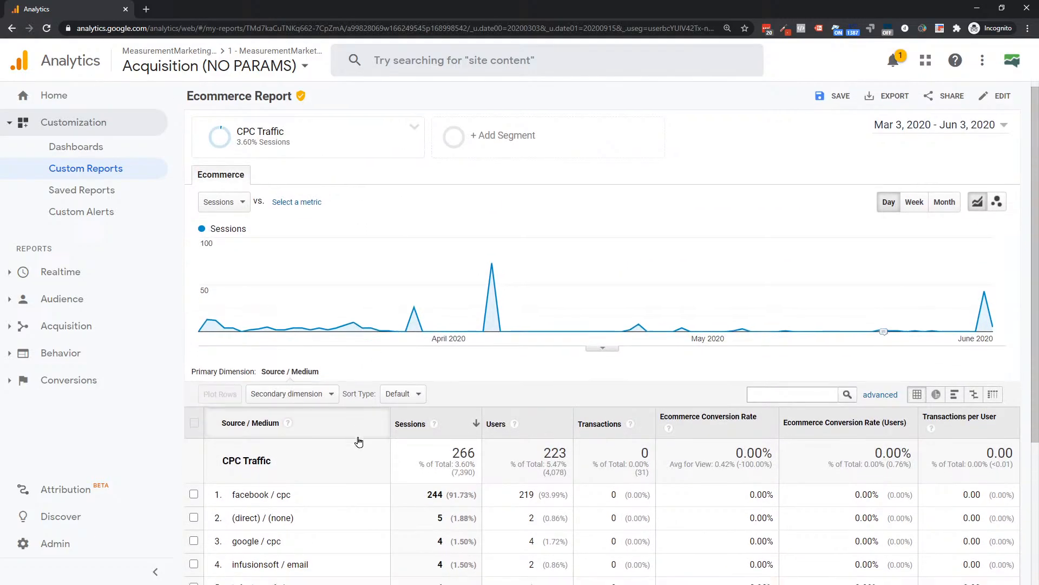
{"action": "scroll", "coordinate": [357, 438], "scroll_direction": "down", "scroll_amount": 3}
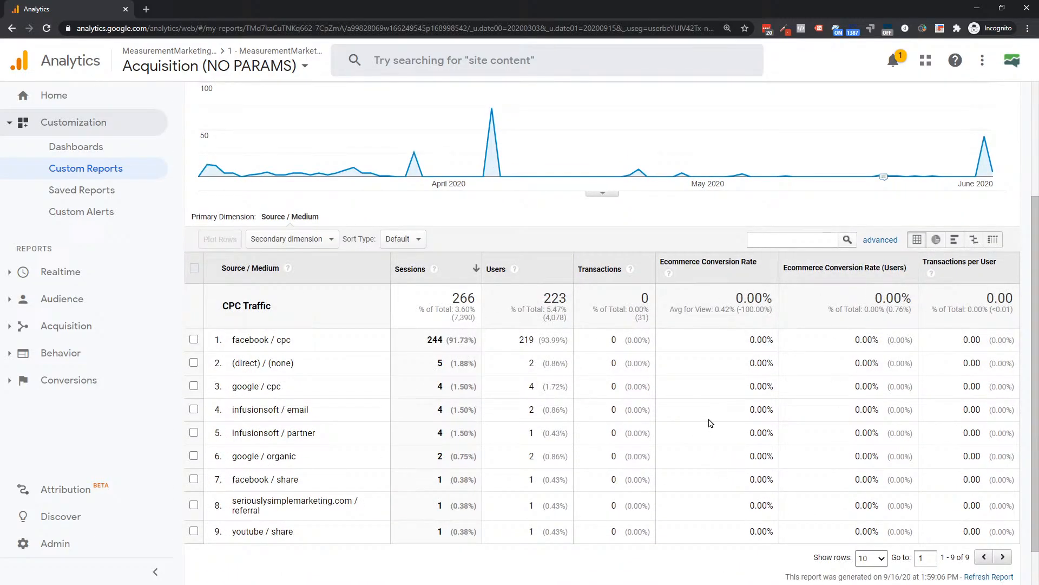
{"action": "scroll", "coordinate": [479, 379], "scroll_direction": "up", "scroll_amount": 3}
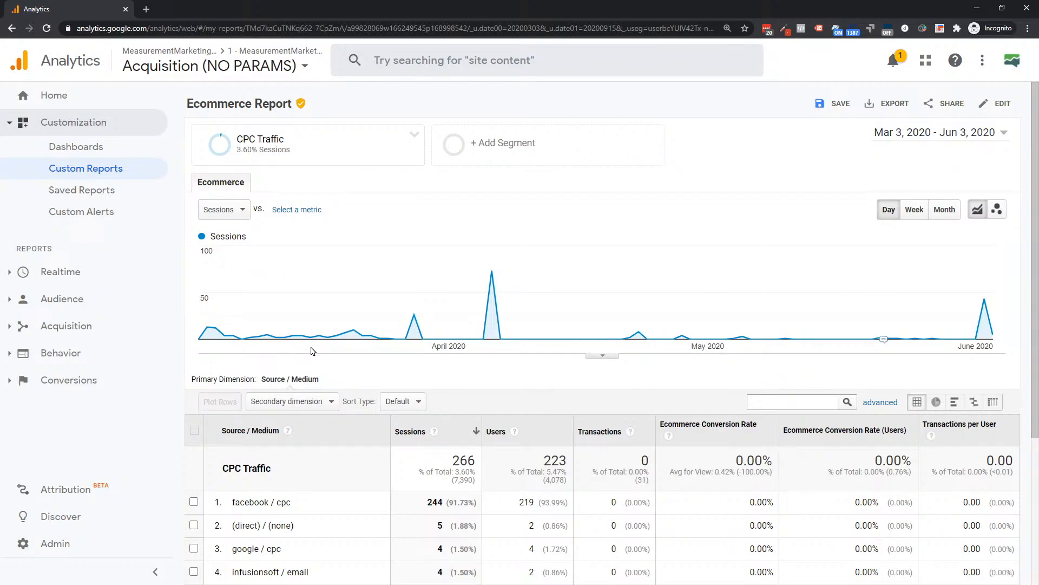
{"action": "scroll", "coordinate": [494, 341], "scroll_direction": "down", "scroll_amount": 1}
{"action": "scroll", "coordinate": [494, 341], "scroll_direction": "up", "scroll_amount": 1}
Remove the CPC Traffic segment from the report and review the source/medium conversion rates for All Users
{"action": "mouse_move", "coordinate": [357, 157]}
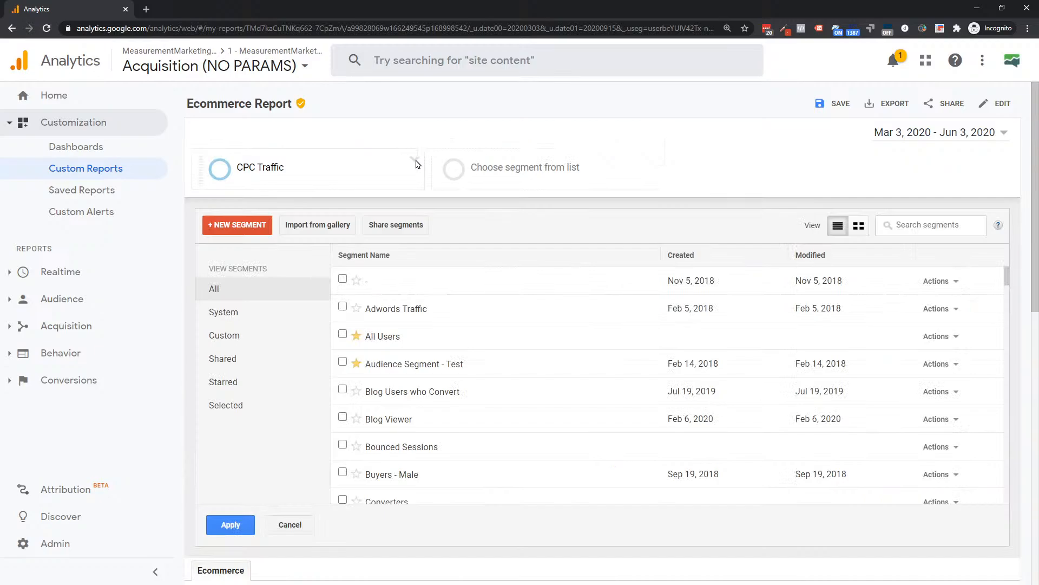
{"action": "left_click", "coordinate": [416, 160]}
{"action": "left_click", "coordinate": [443, 249]}
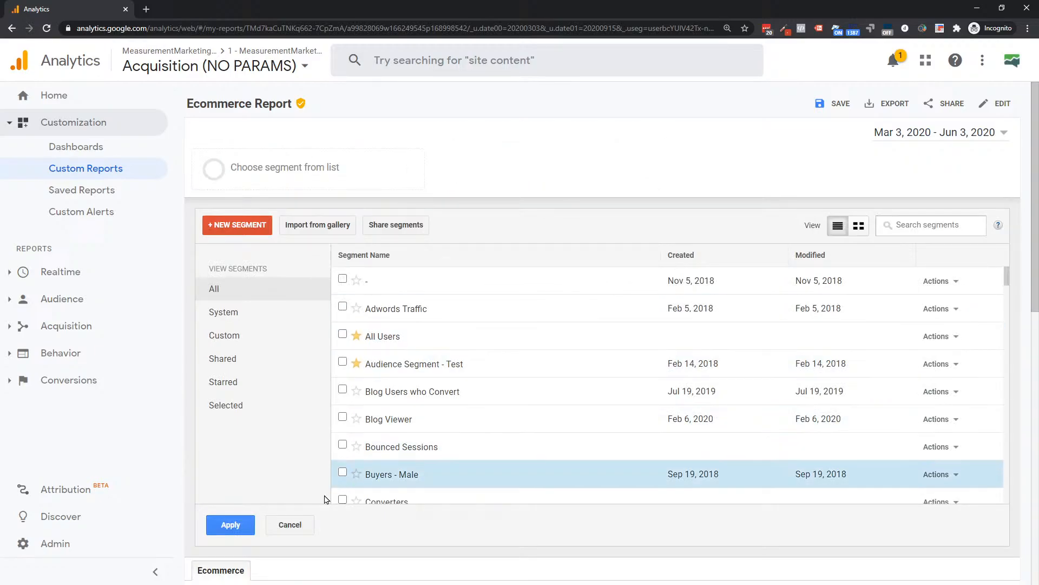
{"action": "left_click", "coordinate": [291, 526]}
{"action": "left_click", "coordinate": [415, 134]}
{"action": "left_click", "coordinate": [428, 224]}
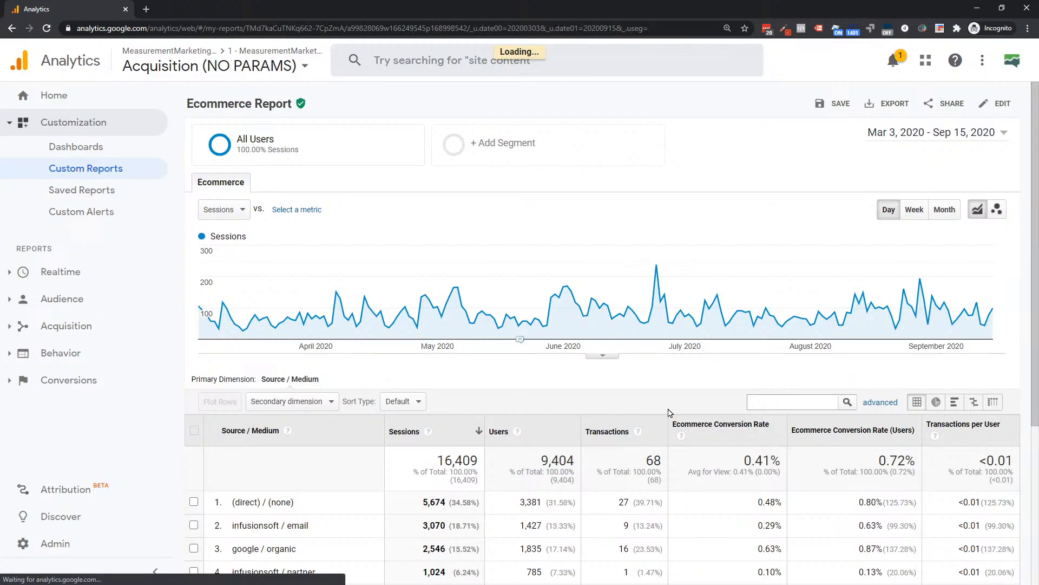
{"action": "scroll", "coordinate": [823, 417], "scroll_direction": "down", "scroll_amount": 3}
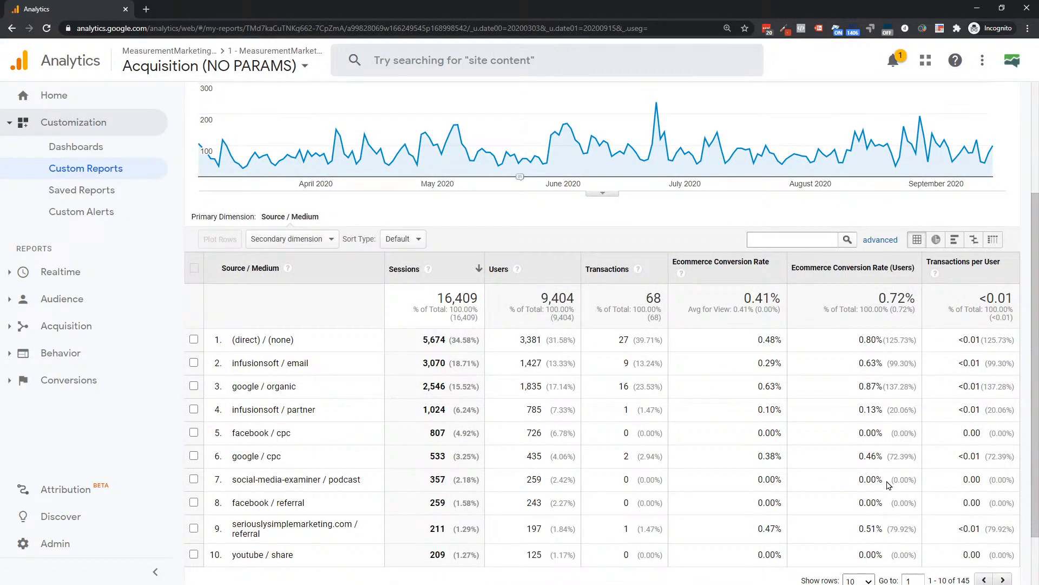
{"action": "scroll", "coordinate": [793, 360], "scroll_direction": "up", "scroll_amount": 3}
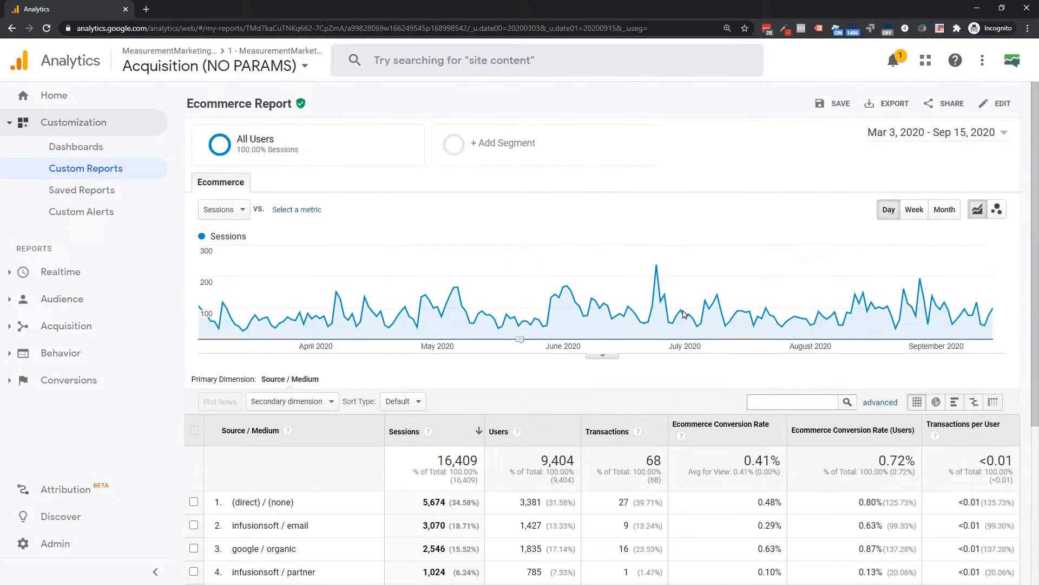
Open the Ecommerce Conversion Rate (Users) calculated metric from the view's admin settings
{"action": "left_click", "coordinate": [34, 552]}
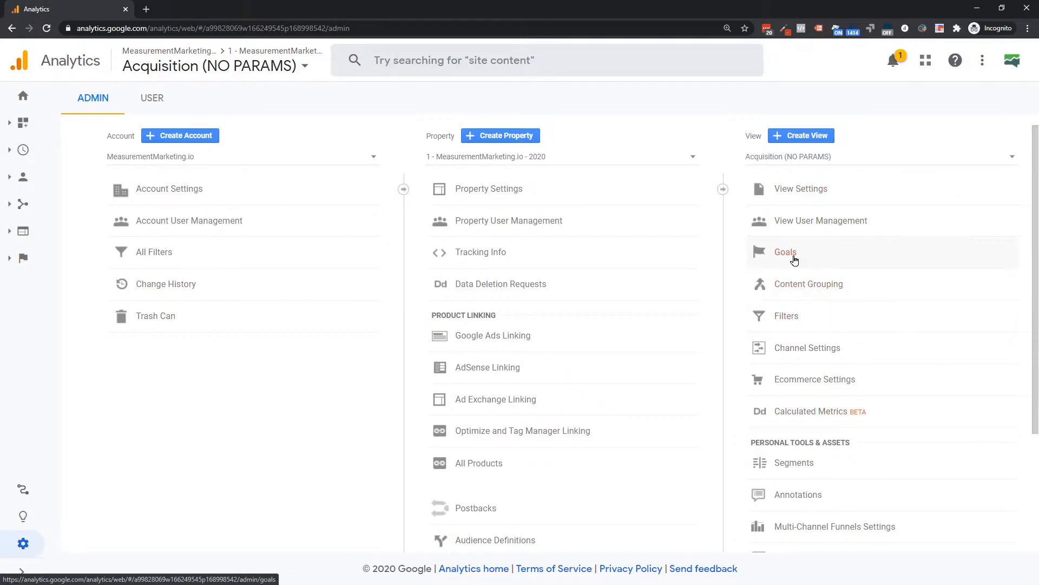
{"action": "left_click", "coordinate": [832, 418]}
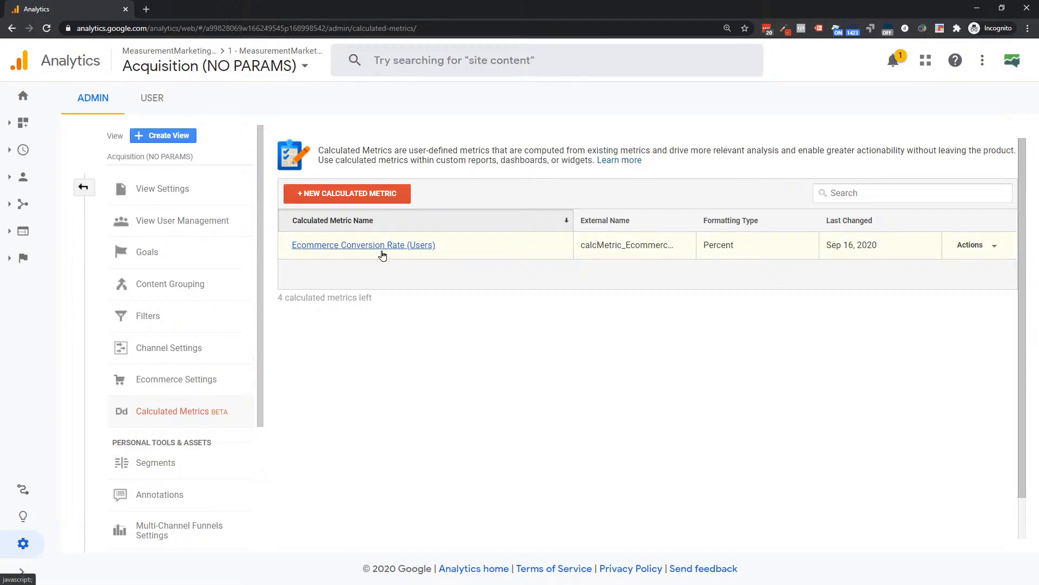
{"action": "left_click", "coordinate": [356, 246]}
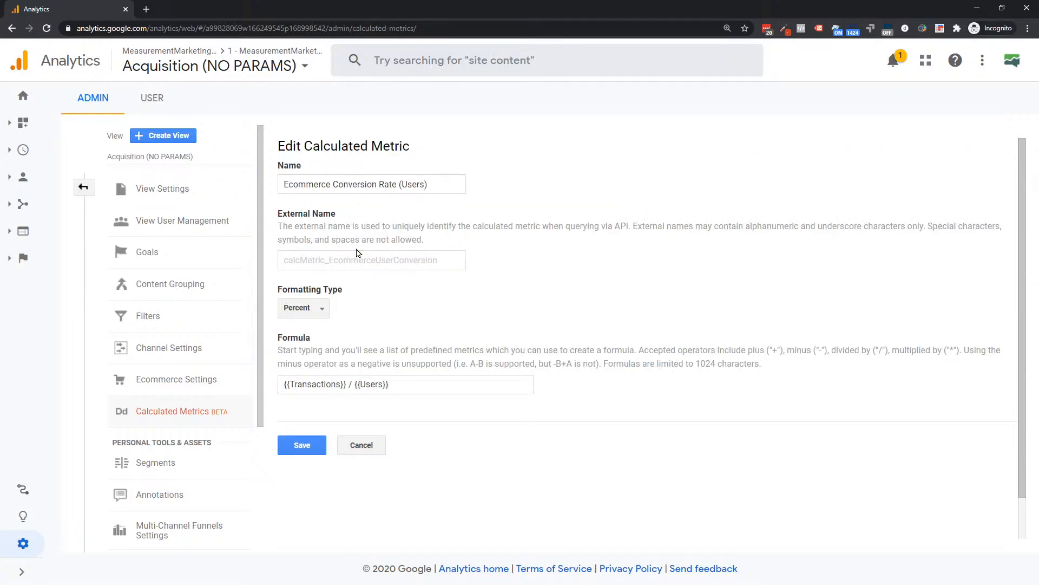
Try renaming the calculated metric to Bugs Bunny, and undo the name change
{"action": "left_click_drag", "start_coordinate": [282, 186], "coordinate": [509, 192]}
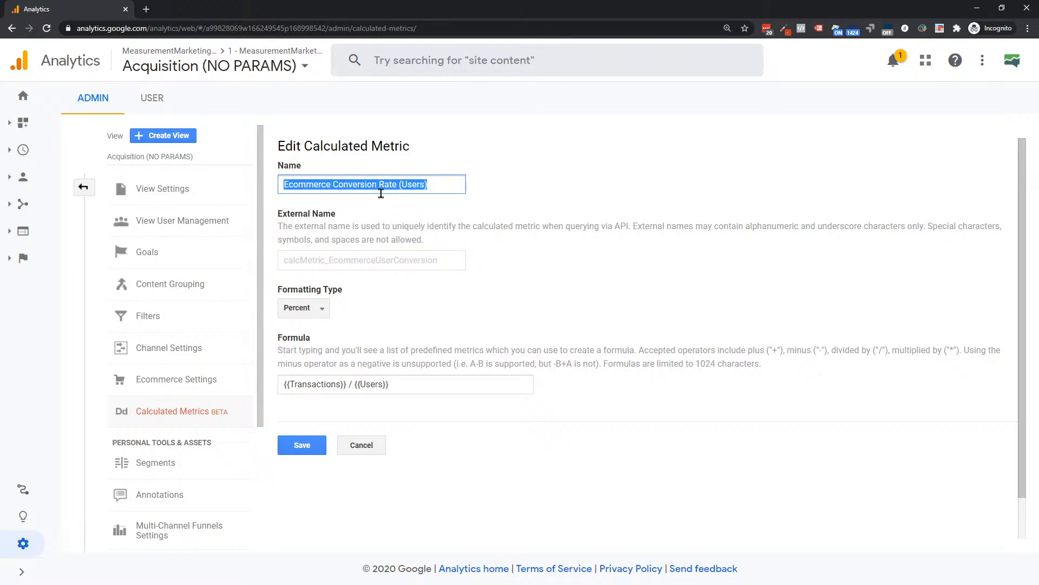
{"action": "type", "text": "Bugs Bunny"}
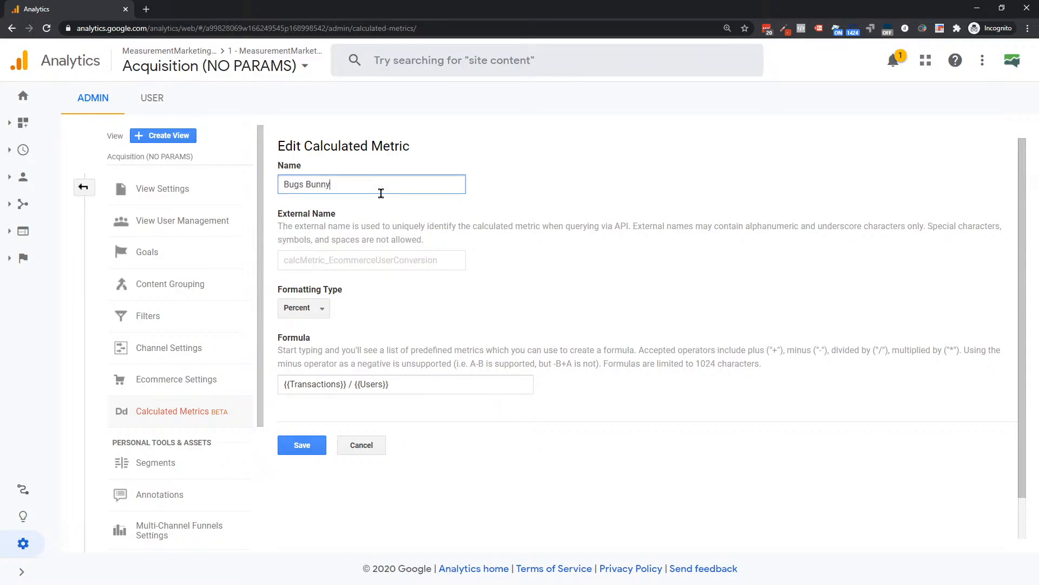
{"action": "key", "text": "ctrl+z"}
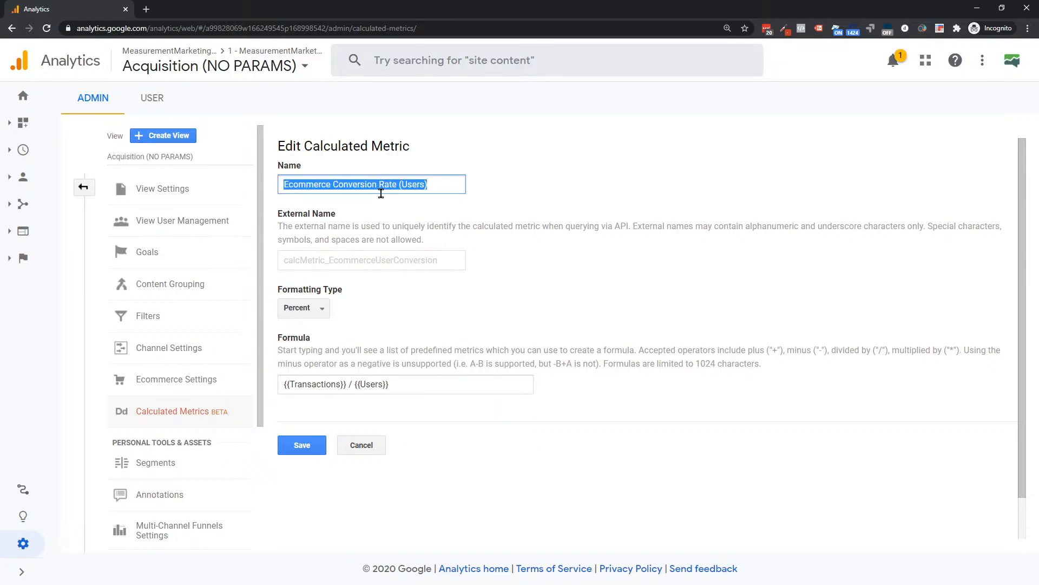
{"action": "left_click", "coordinate": [520, 204]}
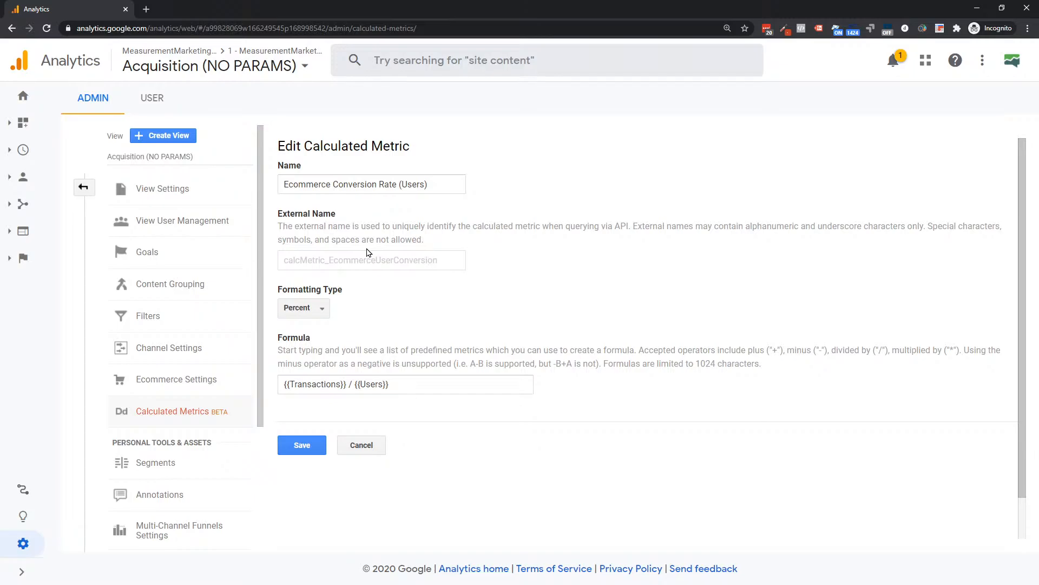
Examine the calculated metric's name, external name, formatting type options and formula, and leave it without saving
{"action": "left_click_drag", "start_coordinate": [288, 262], "coordinate": [441, 267]}
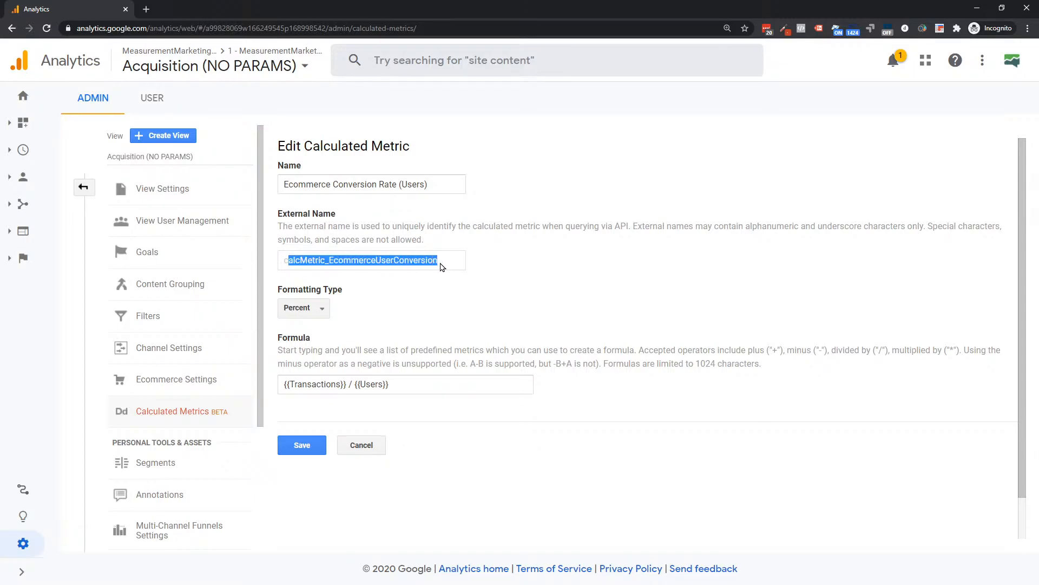
{"action": "left_click", "coordinate": [343, 268]}
{"action": "left_click_drag", "start_coordinate": [329, 262], "coordinate": [444, 272]}
{"action": "left_click_drag", "start_coordinate": [429, 184], "coordinate": [258, 191]}
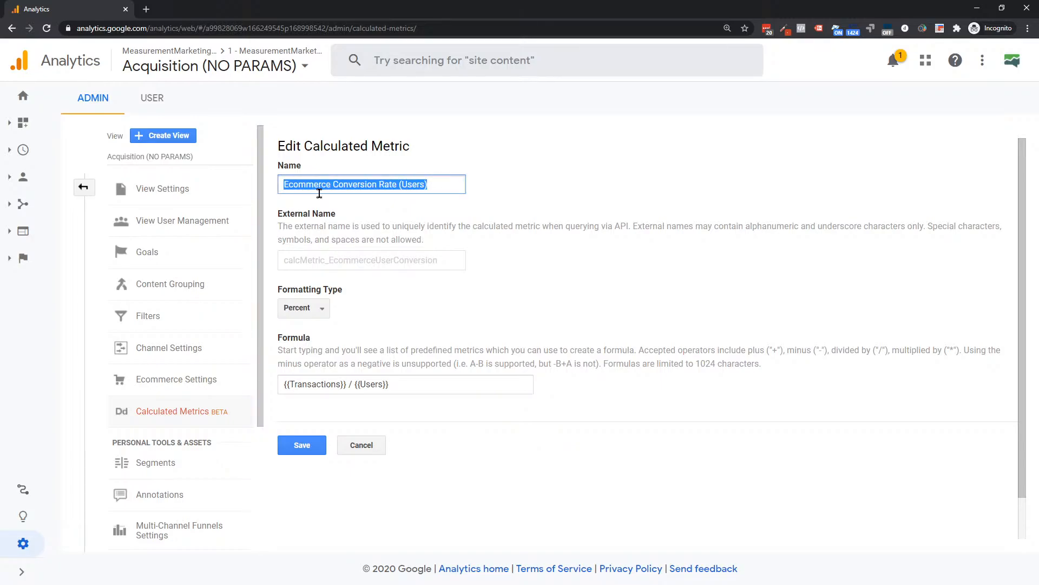
{"action": "left_click_drag", "start_coordinate": [442, 262], "coordinate": [282, 260]}
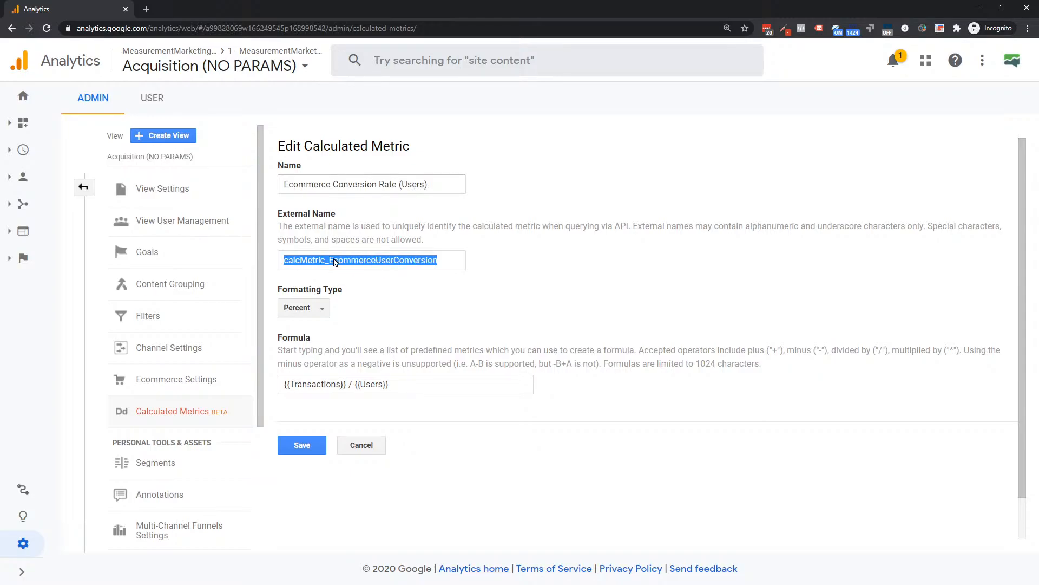
{"action": "left_click", "coordinate": [321, 312]}
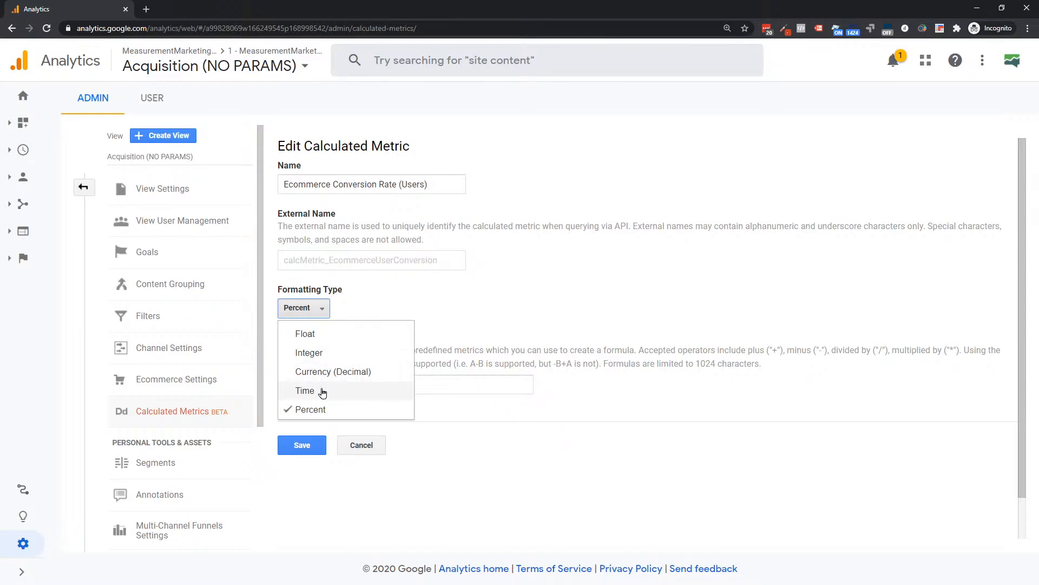
{"action": "left_click", "coordinate": [406, 303]}
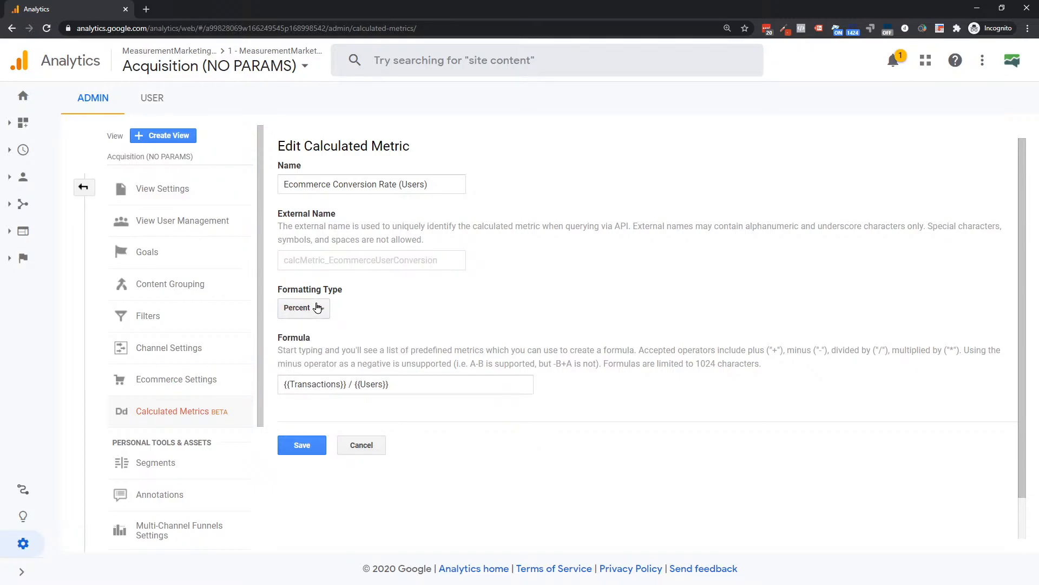
{"action": "left_click", "coordinate": [371, 383]}
{"action": "left_click", "coordinate": [364, 448]}
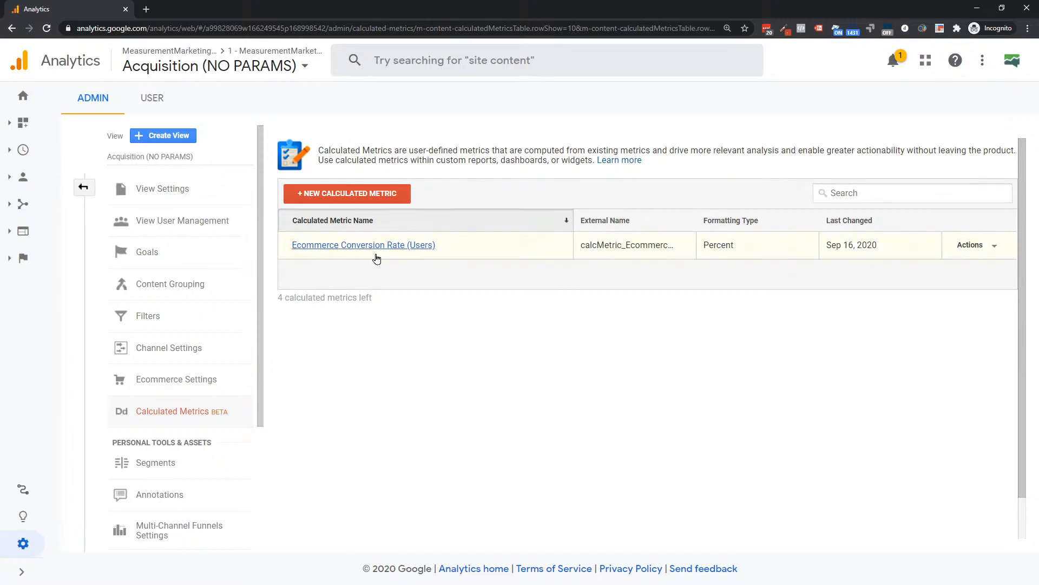
Reopen the last Ecommerce Report in the custom reports list and open its definition for editing
{"action": "left_click", "coordinate": [15, 128]}
{"action": "left_click", "coordinate": [65, 172]}
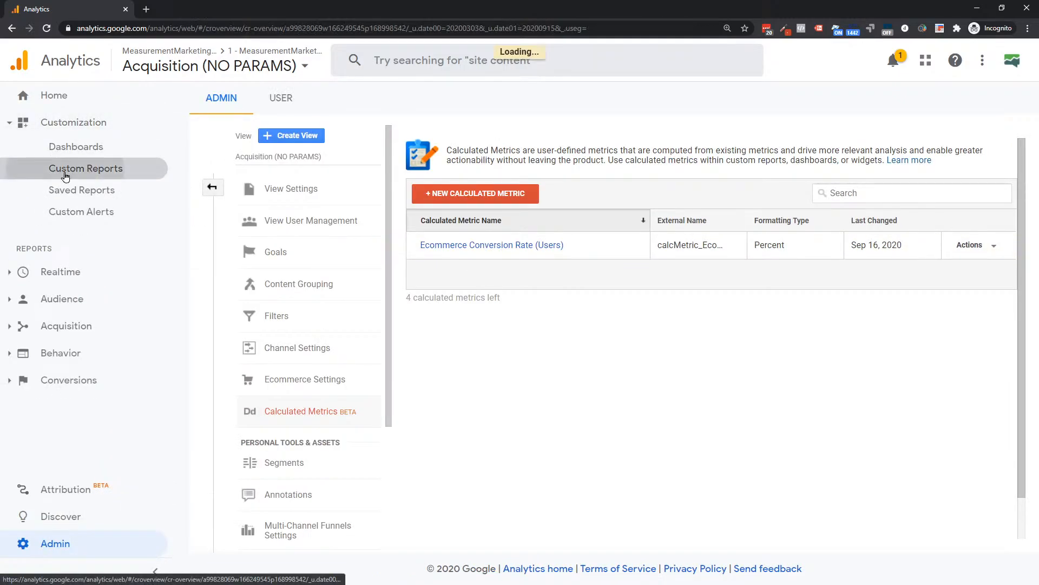
{"action": "scroll", "coordinate": [227, 245], "scroll_direction": "down", "scroll_amount": 2}
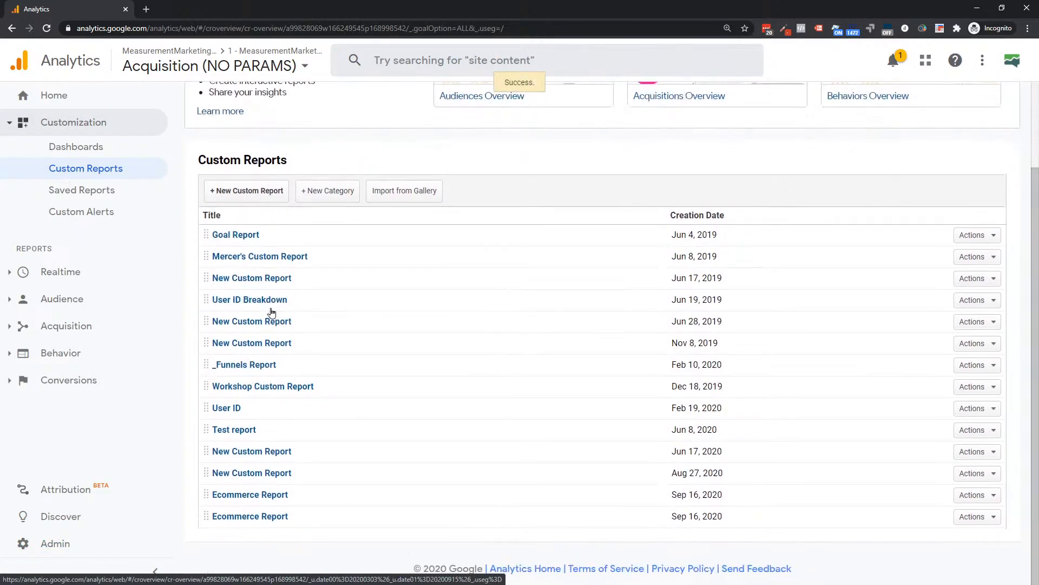
{"action": "left_click", "coordinate": [234, 522]}
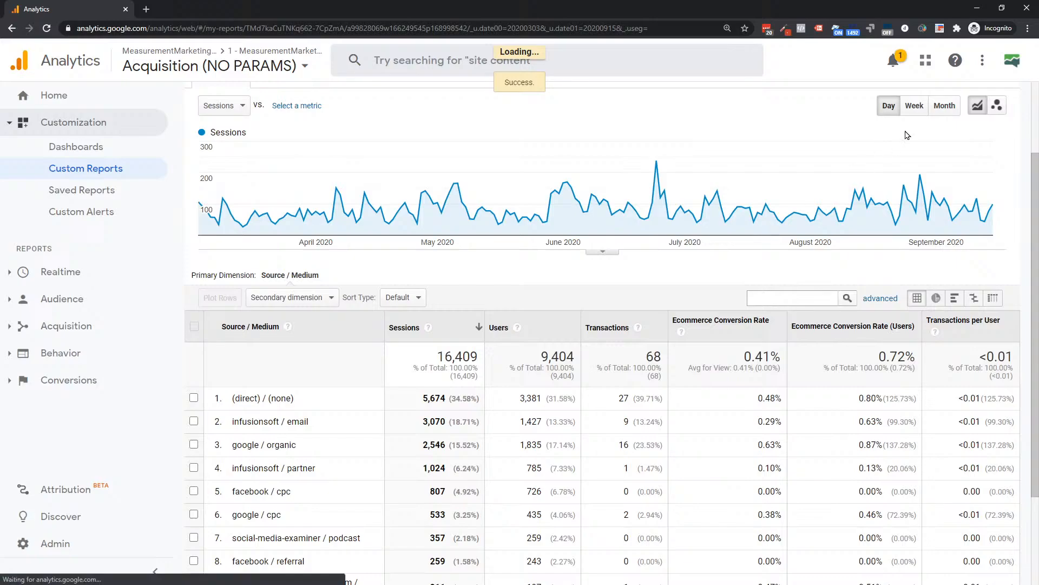
{"action": "scroll", "coordinate": [907, 135], "scroll_direction": "up", "scroll_amount": 2}
{"action": "left_click", "coordinate": [1000, 102]}
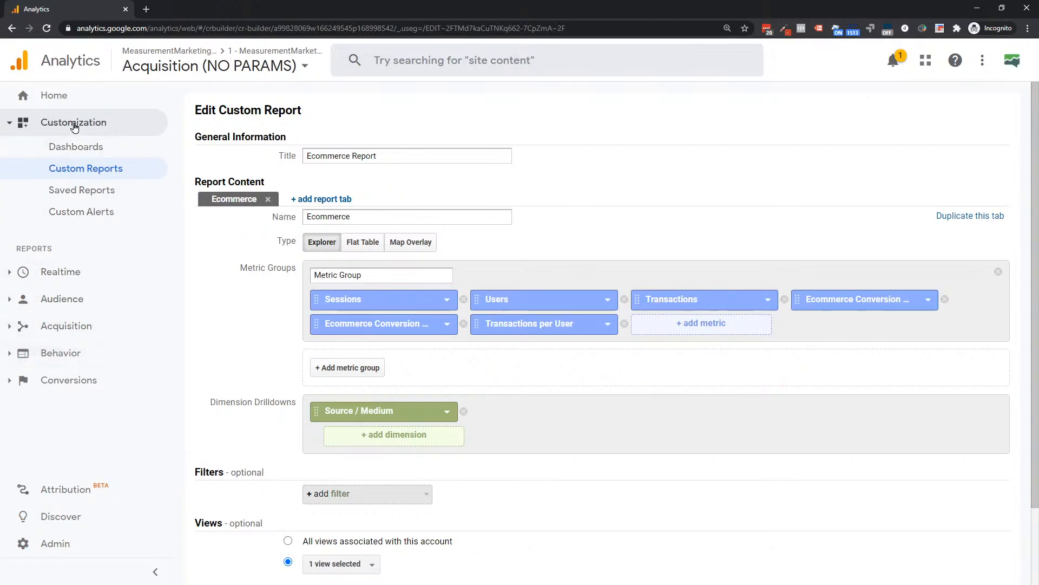
Return to the view's calculated metrics in the admin settings and open a blank form for a new one
{"action": "left_click", "coordinate": [46, 558]}
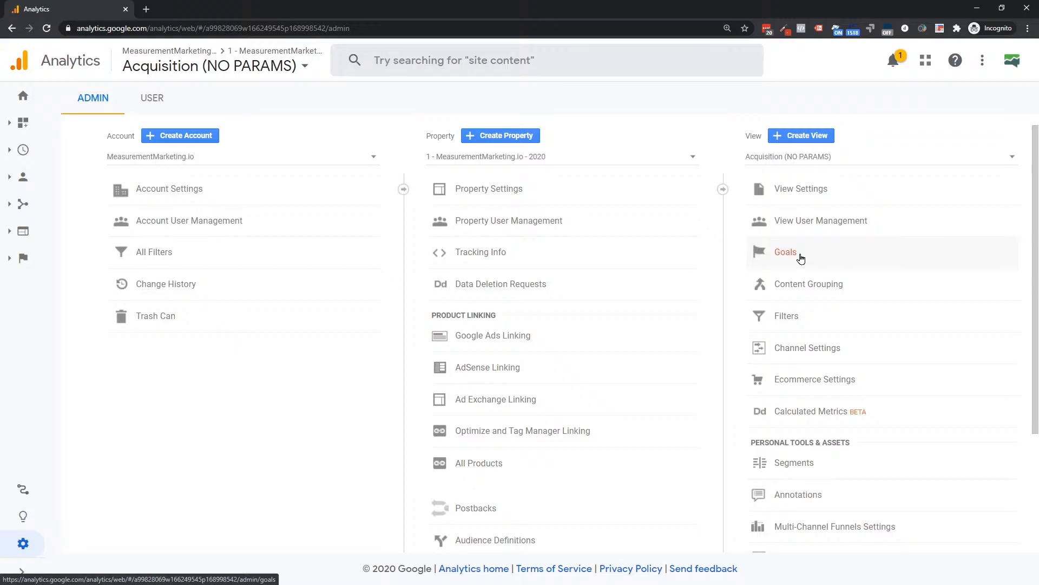
{"action": "left_click", "coordinate": [807, 408]}
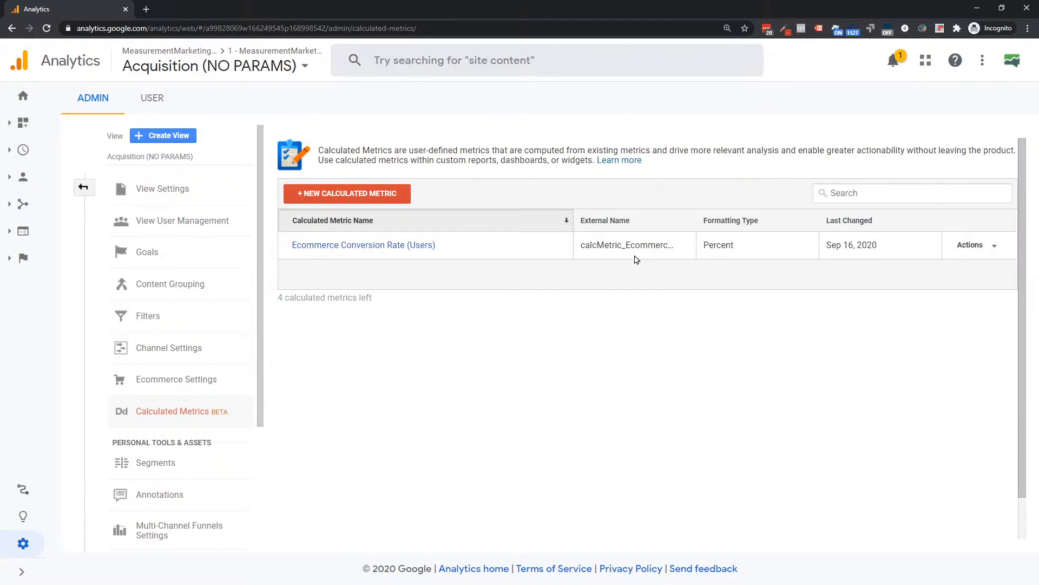
{"action": "left_click", "coordinate": [401, 201]}
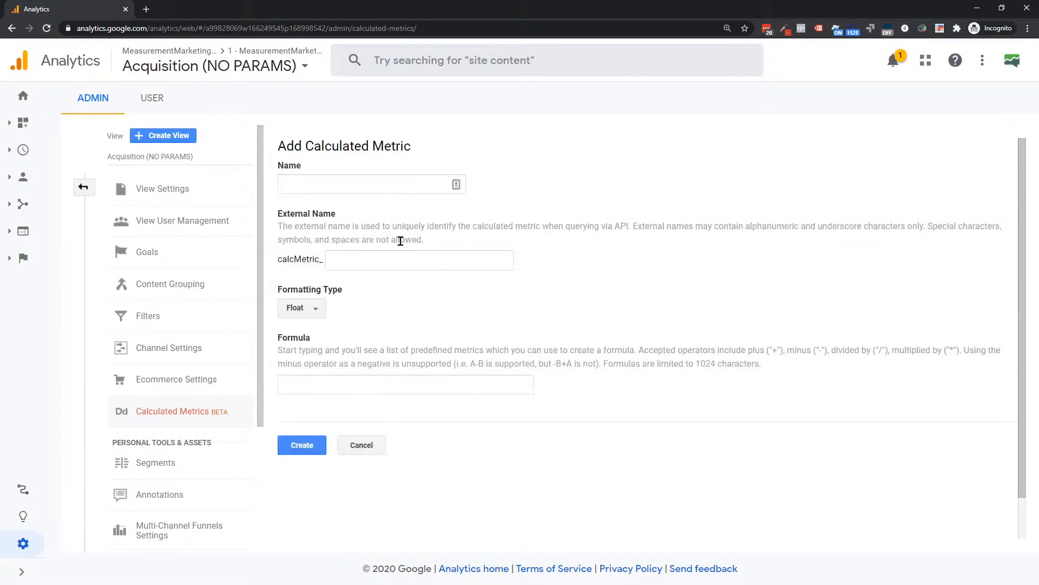
{"action": "left_click", "coordinate": [359, 450]}
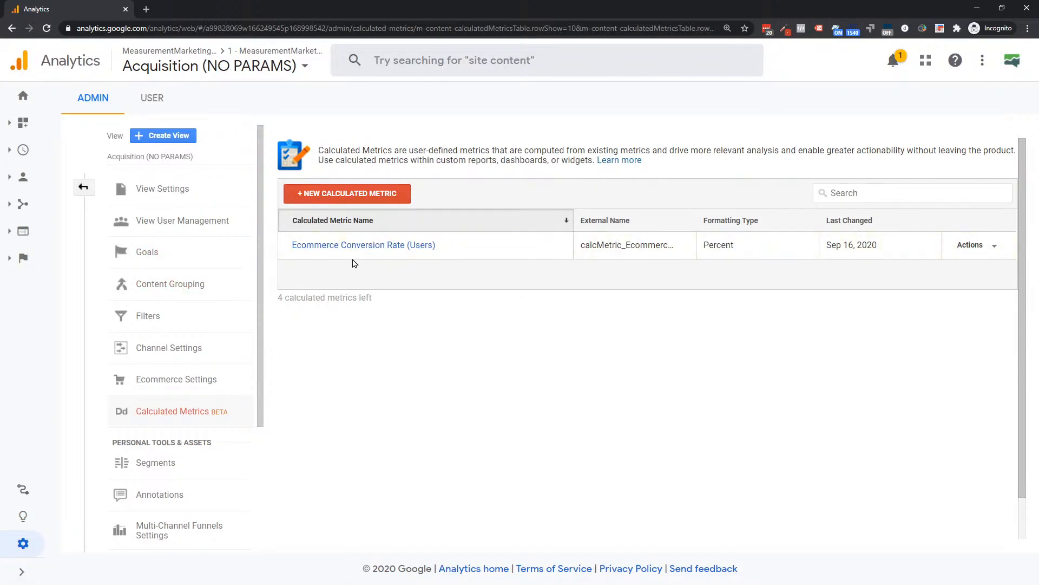
{"action": "left_click", "coordinate": [352, 195]}
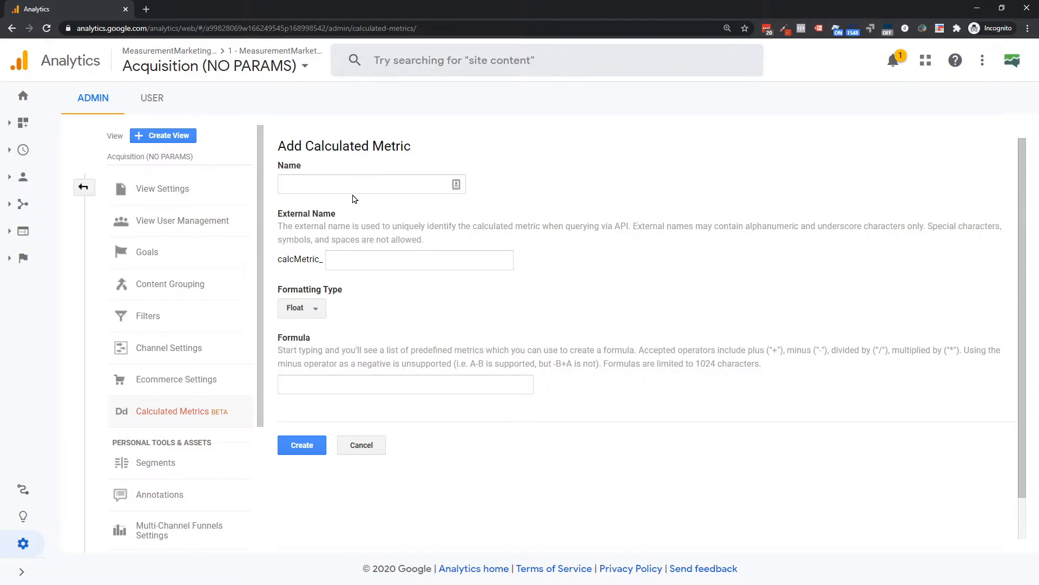
Name the new calculated metric Engagement Rate and set its formatting type to Percent
{"action": "left_click", "coordinate": [352, 184]}
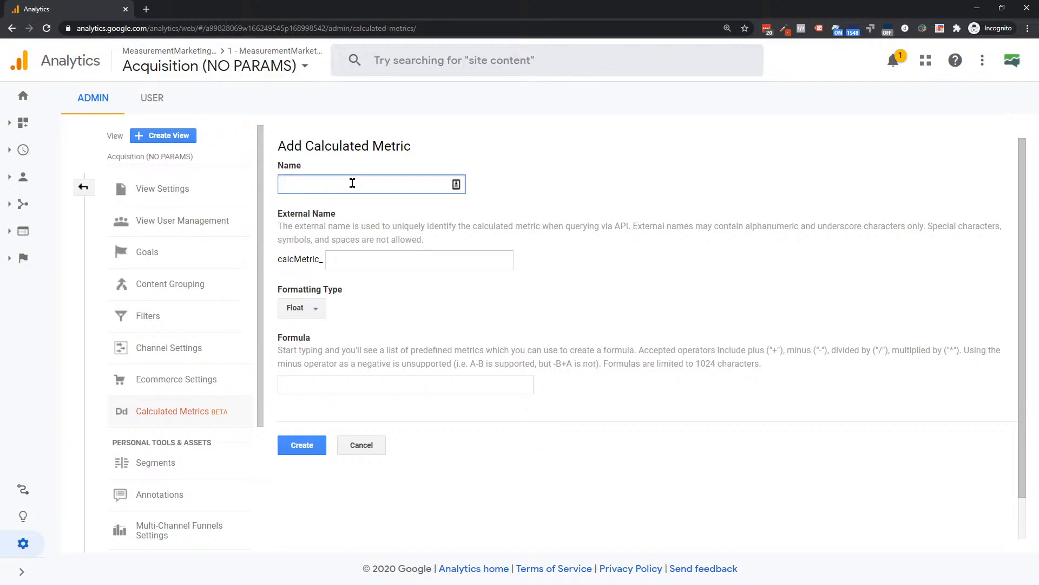
{"action": "type", "text": "Thru Rate"}
{"action": "key", "text": "ctrl+a"}
{"action": "type", "text": "Engagement Rate"}
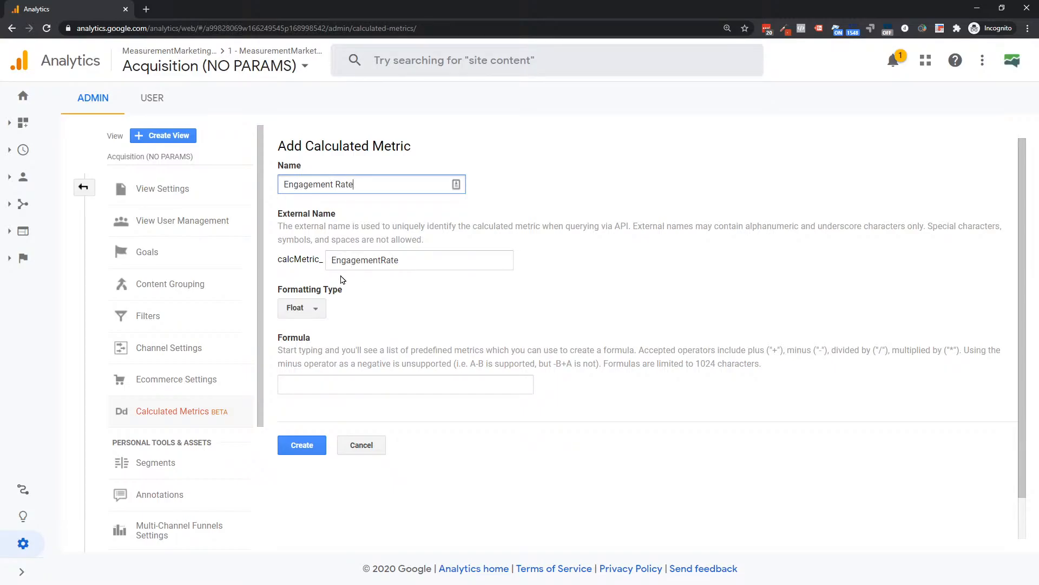
{"action": "left_click_drag", "start_coordinate": [336, 260], "coordinate": [435, 262]}
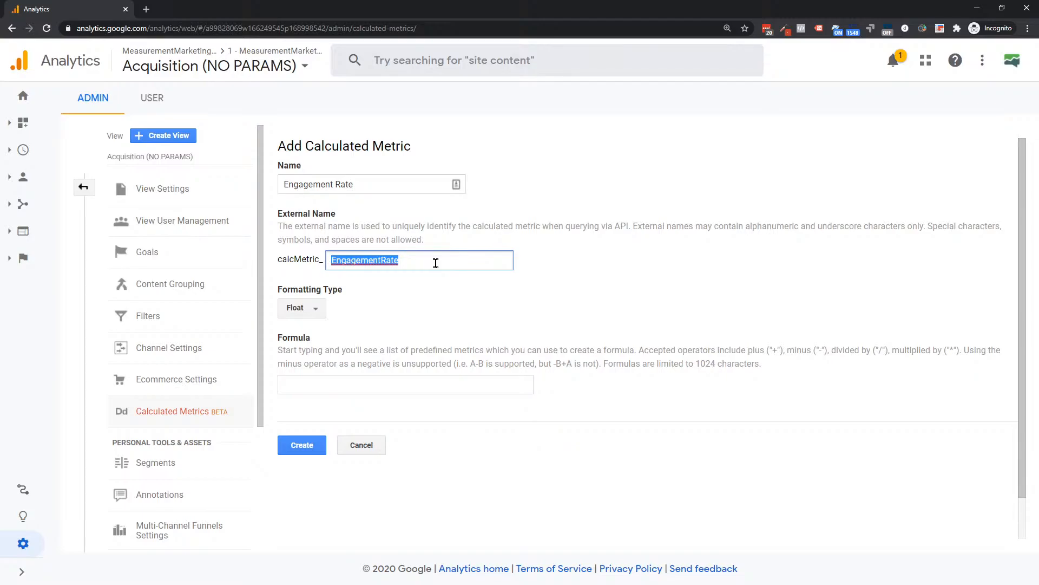
{"action": "left_click", "coordinate": [438, 292]}
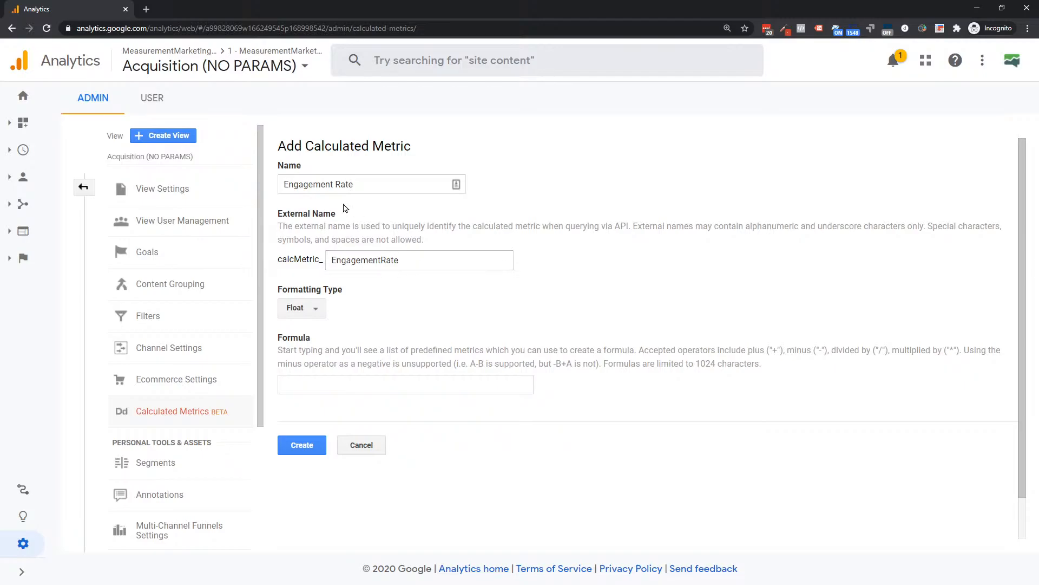
{"action": "left_click", "coordinate": [318, 312]}
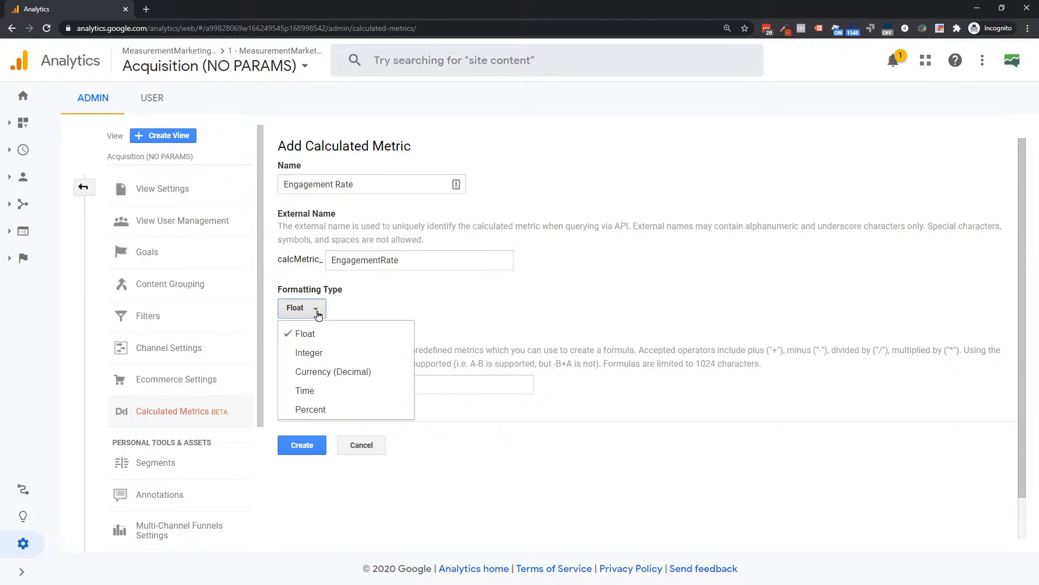
{"action": "left_click", "coordinate": [331, 412]}
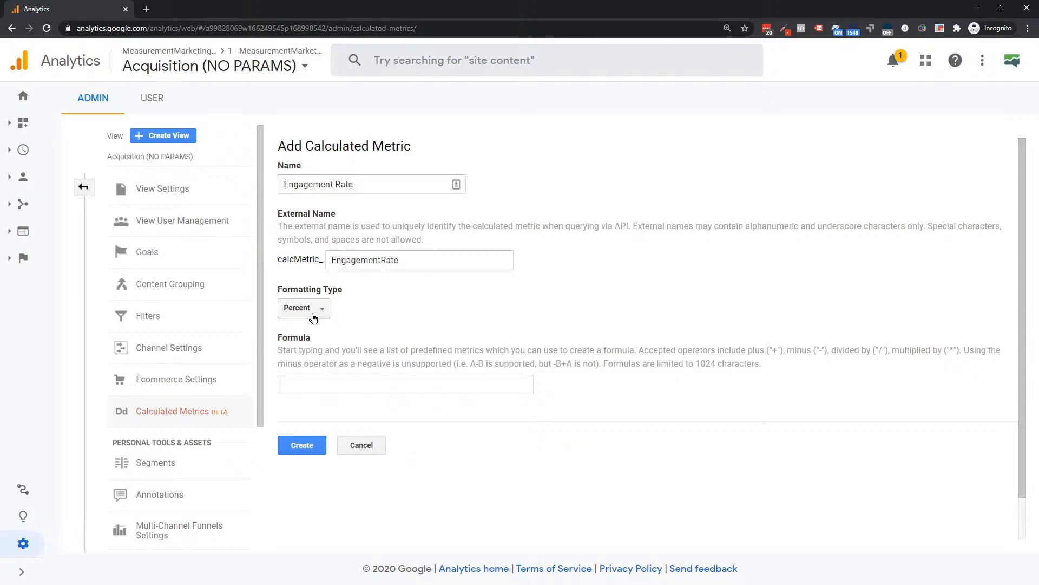
Start the metric's formula with {{Sessions}} - {{Bounces}}, using the predefined Sessions and Bounces metrics
{"action": "left_click", "coordinate": [331, 388]}
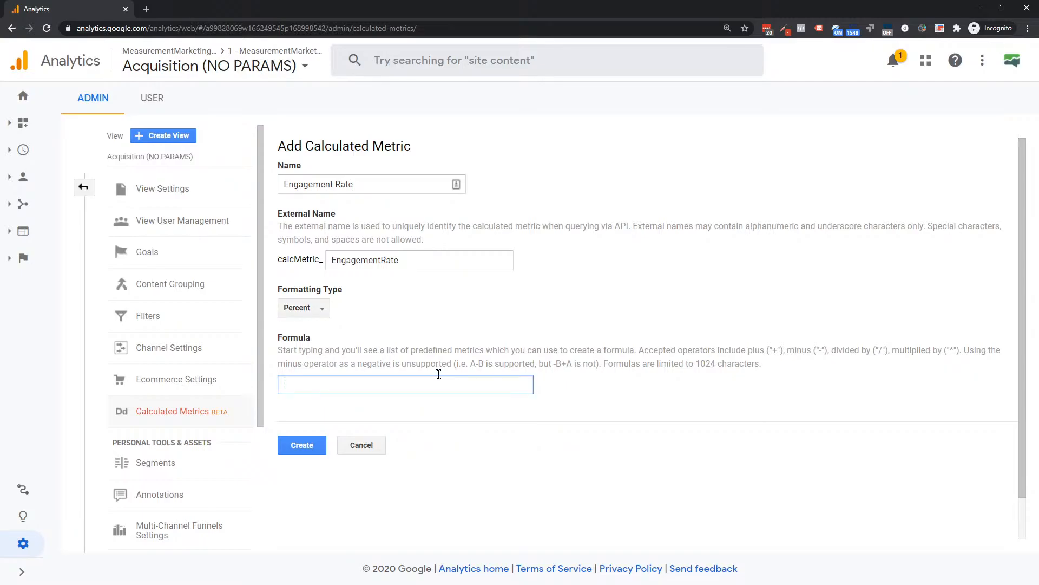
{"action": "type", "text": "{{"}
{"action": "type", "text": "se"}
{"action": "key", "text": "BackSpace"}
{"action": "key", "text": "BackSpace"}
{"action": "key", "text": "BackSpace"}
{"action": "key", "text": "BackSpace"}
{"action": "type", "text": "sess"}
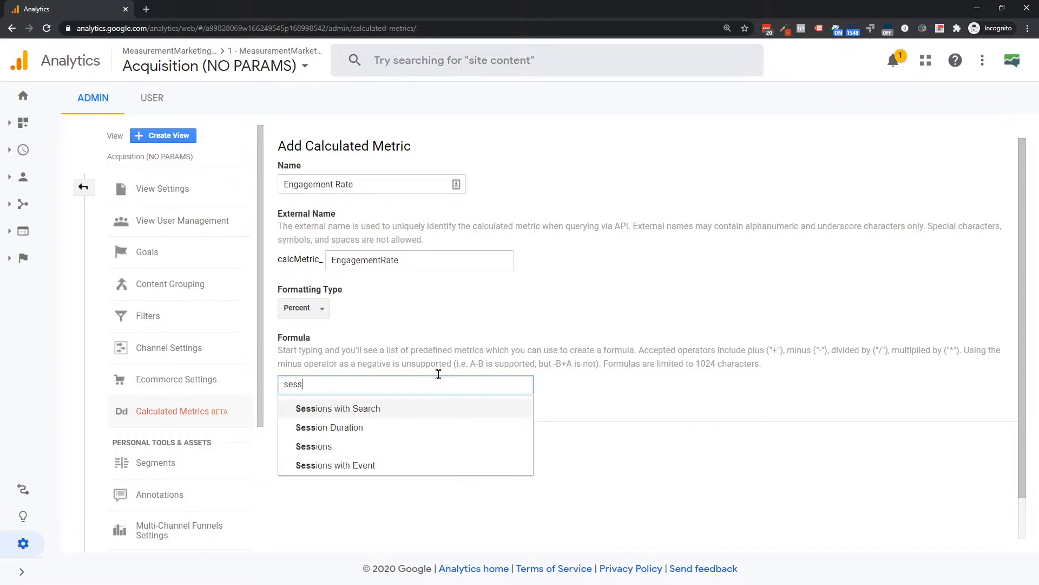
{"action": "left_click", "coordinate": [314, 449]}
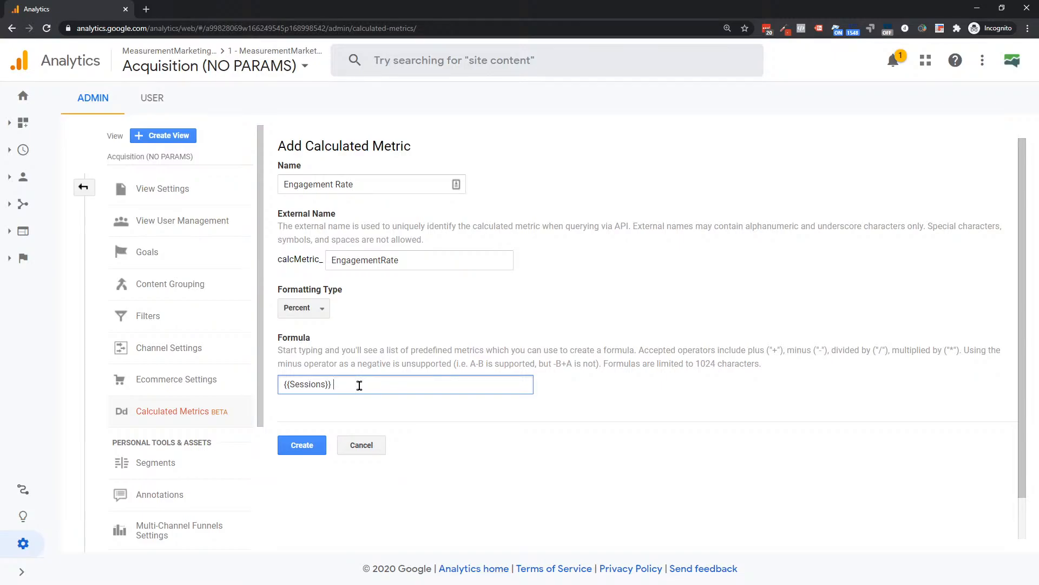
{"action": "type", "text": "-"}
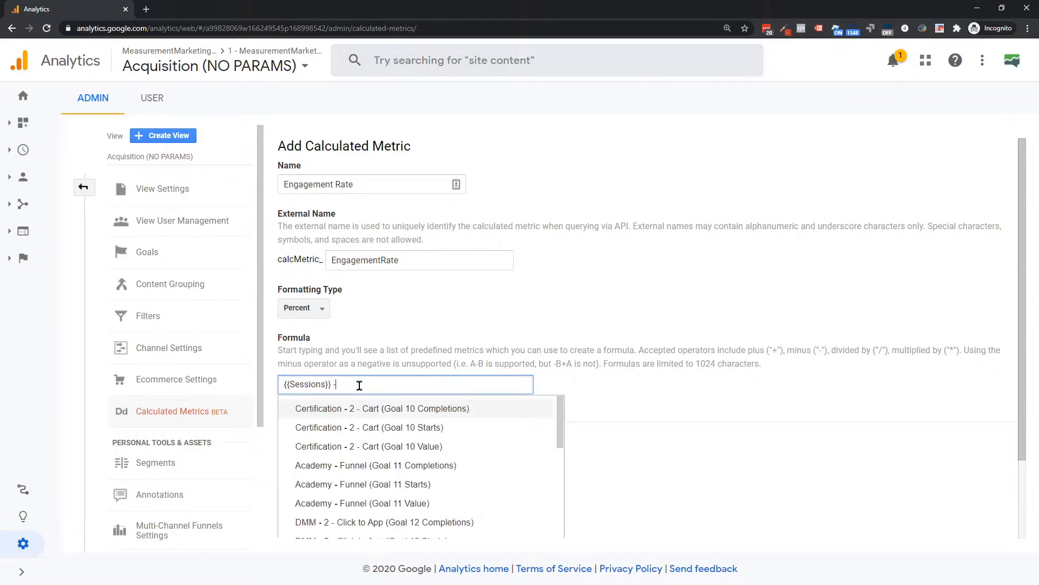
{"action": "type", "text": " boun"}
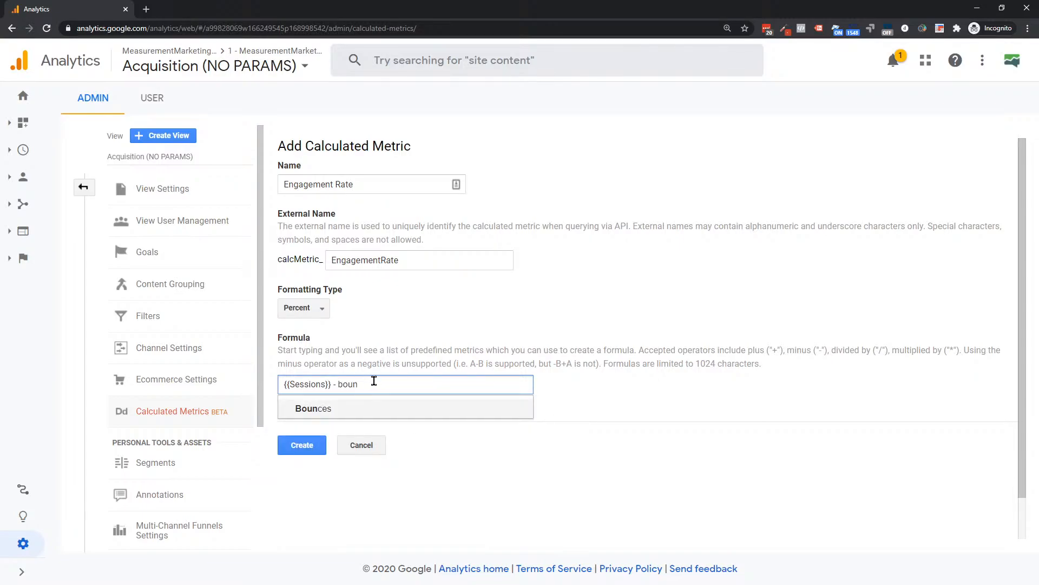
{"action": "left_click", "coordinate": [311, 410]}
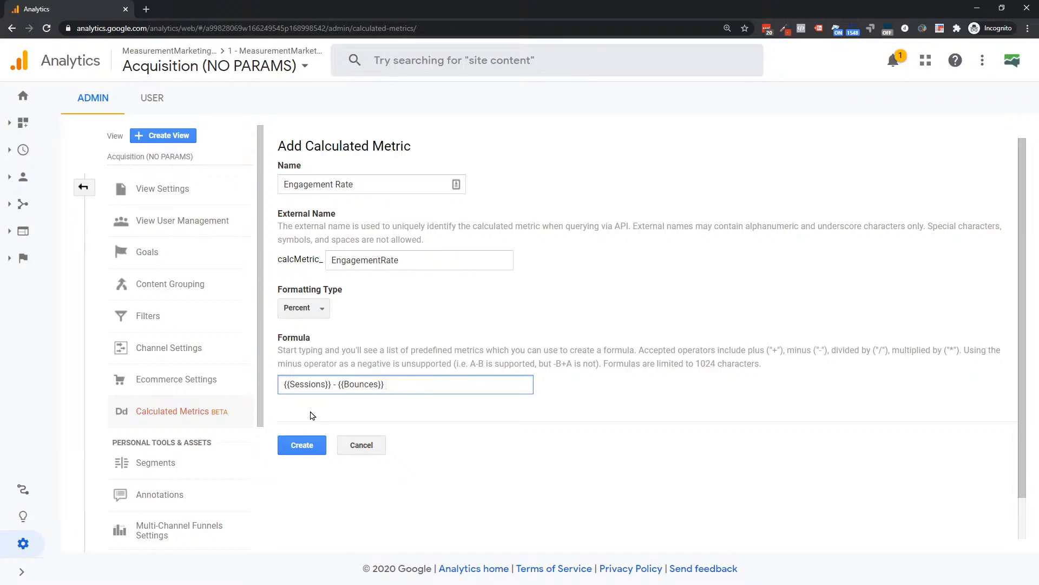
Divide the formula by {{Sessions}}, enclose the Sessions minus Bounces part in parentheses, and create the calculated metric
{"action": "type", "text": "/ "}
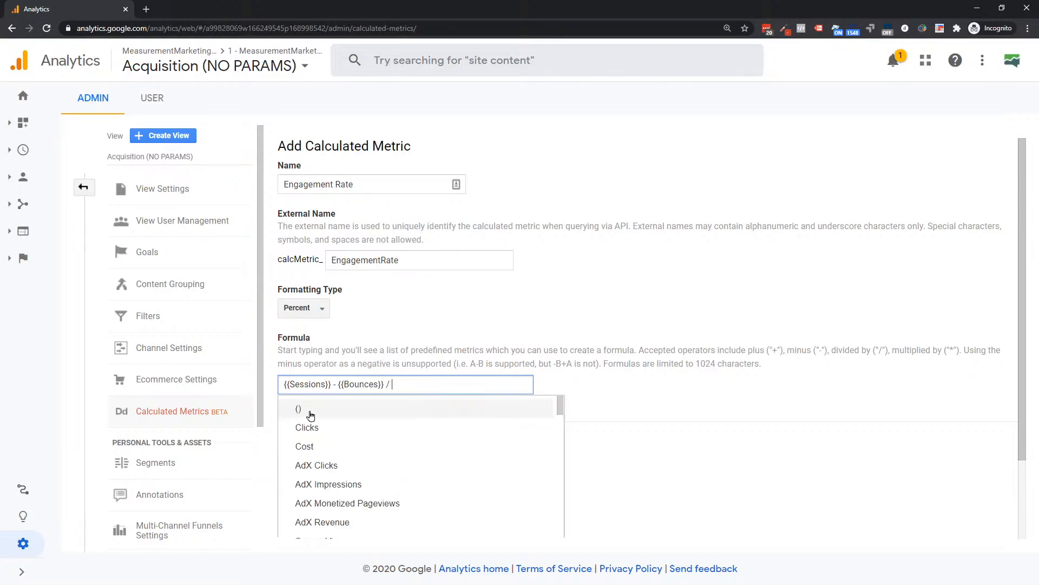
{"action": "type", "text": "sess"}
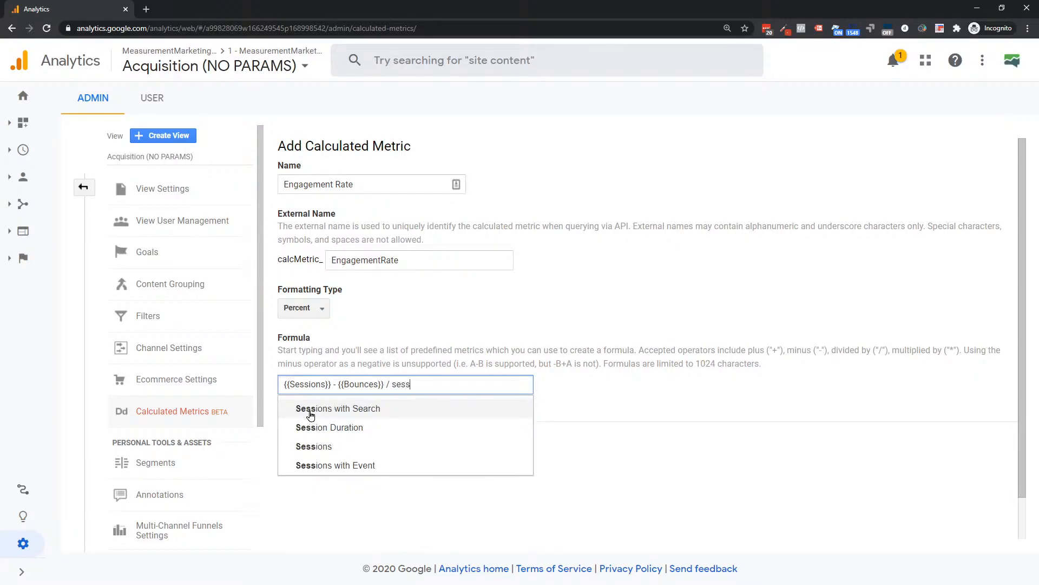
{"action": "left_click", "coordinate": [330, 447]}
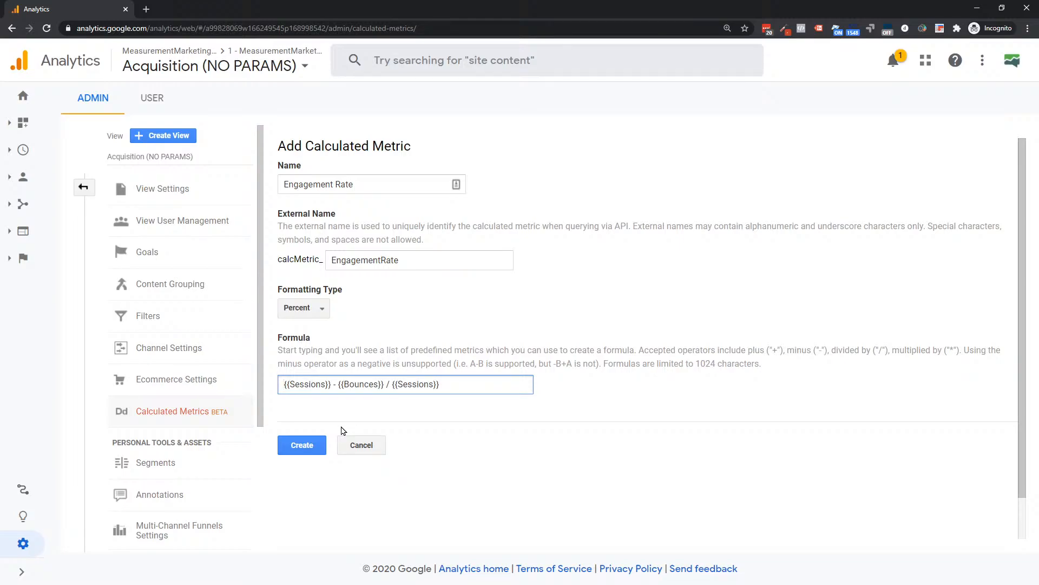
{"action": "type", "text": "("}
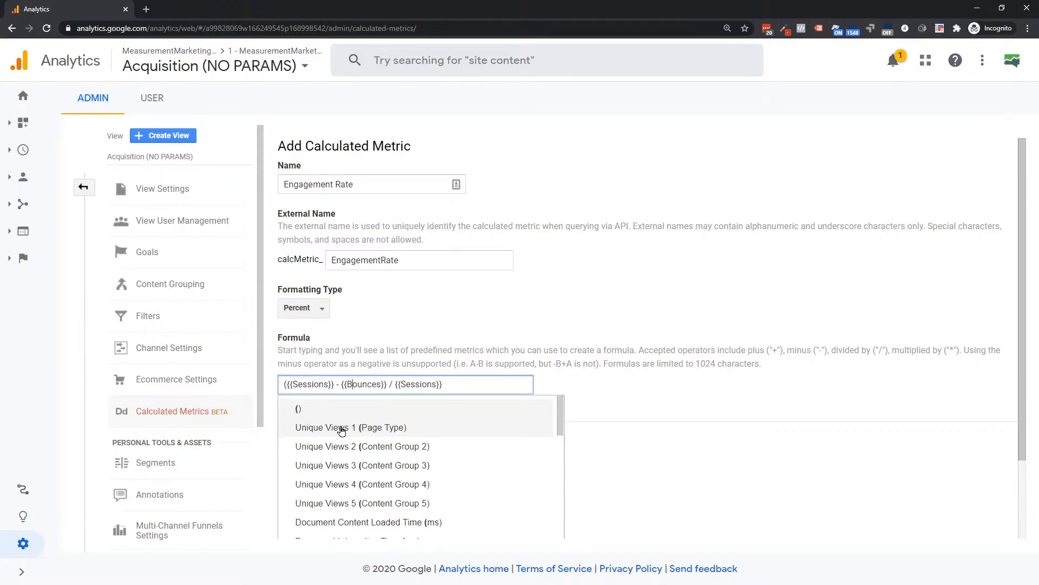
{"action": "type", "text": ")"}
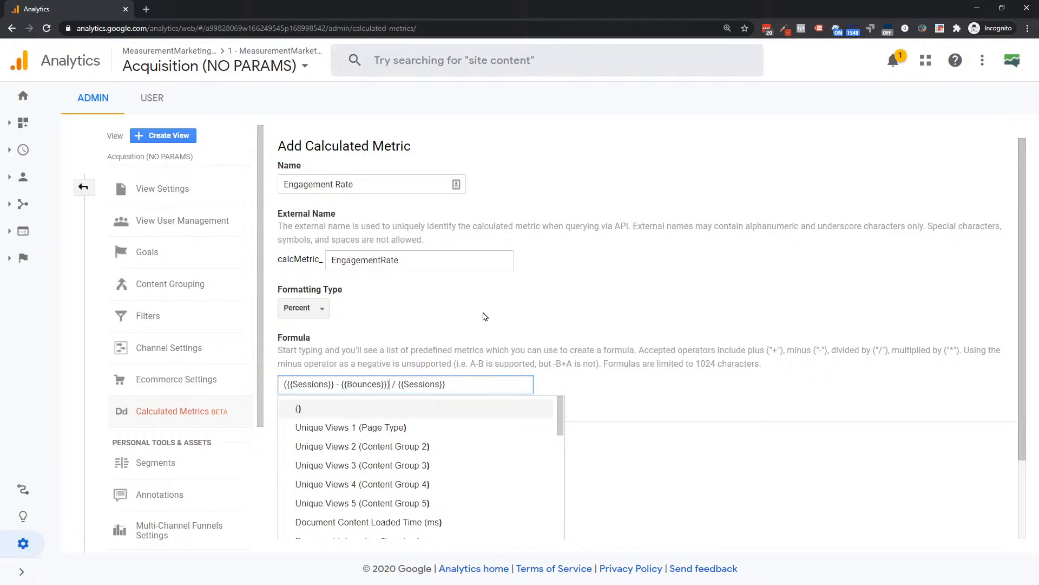
{"action": "left_click", "coordinate": [386, 320]}
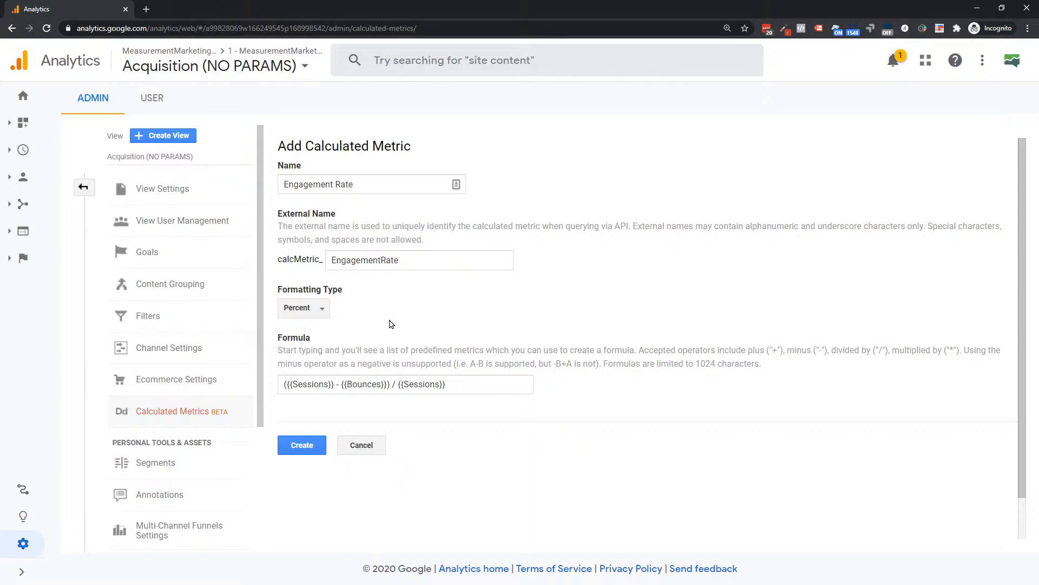
{"action": "left_click", "coordinate": [304, 445]}
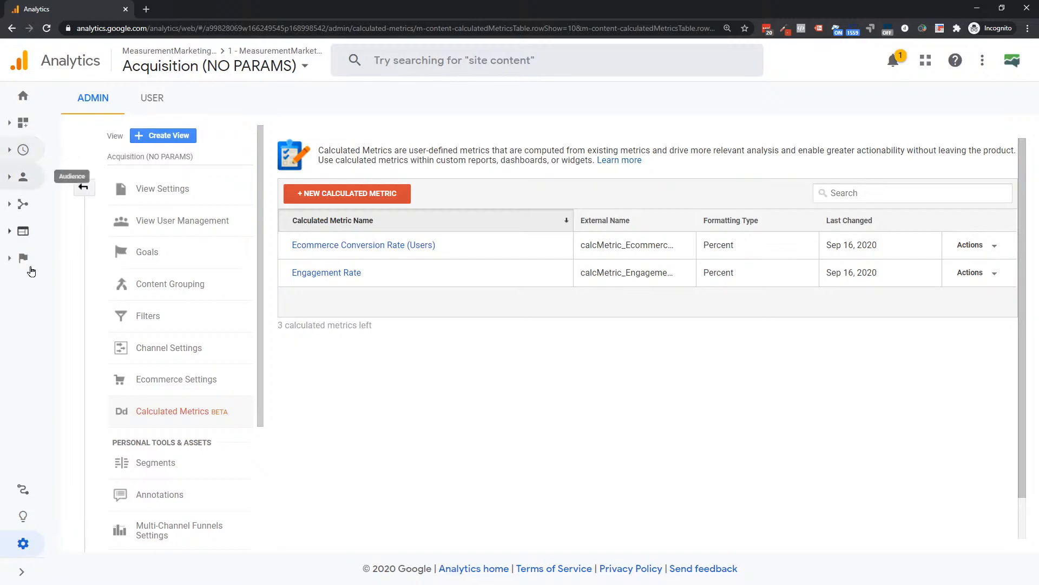
Open the Ecommerce Report from the custom reports list and open its definition for editing
{"action": "left_click", "coordinate": [22, 124]}
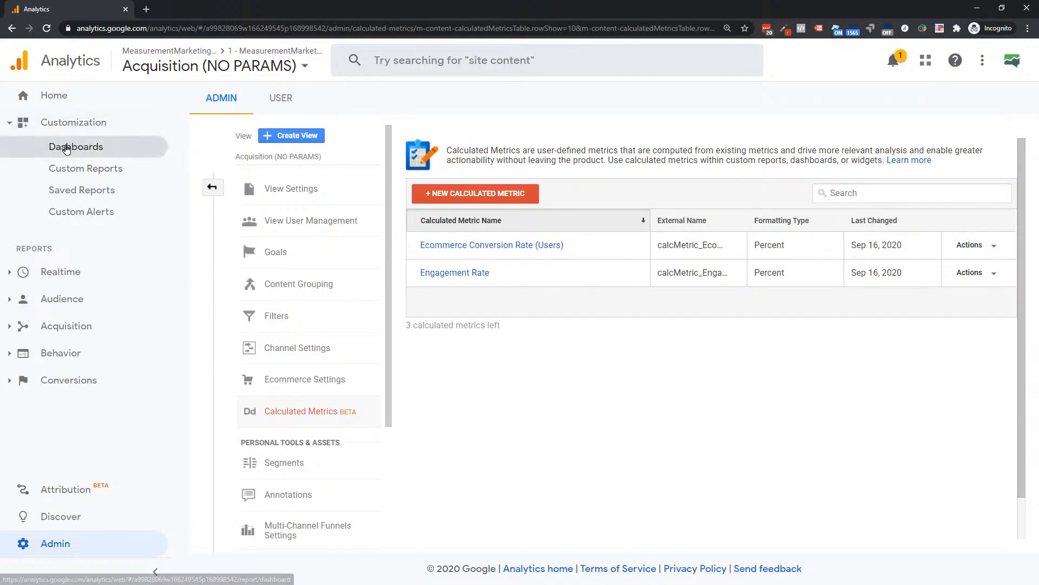
{"action": "left_click", "coordinate": [74, 169]}
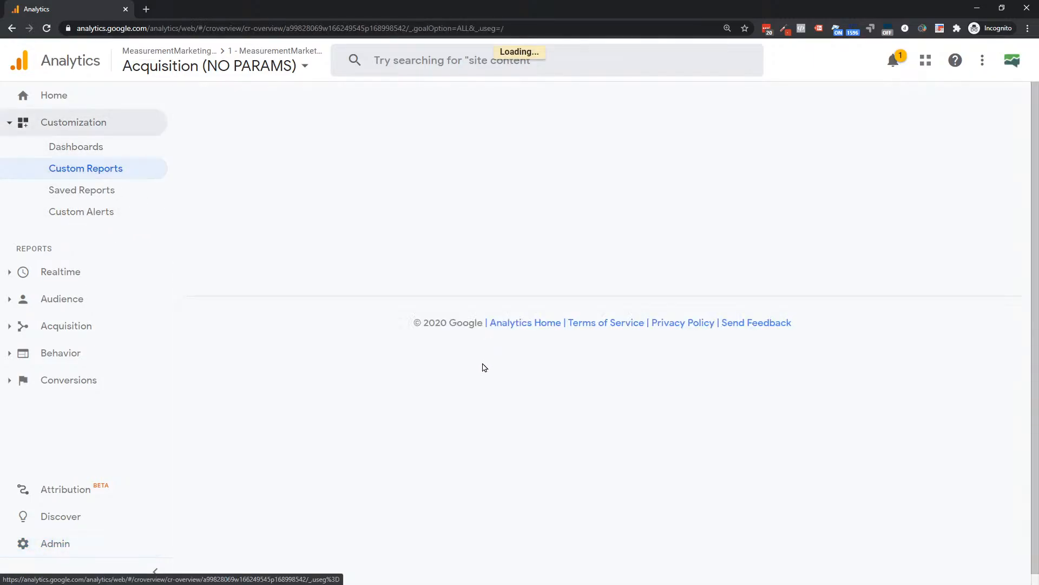
{"action": "scroll", "coordinate": [296, 512], "scroll_direction": "down", "scroll_amount": 2}
{"action": "left_click", "coordinate": [266, 517]}
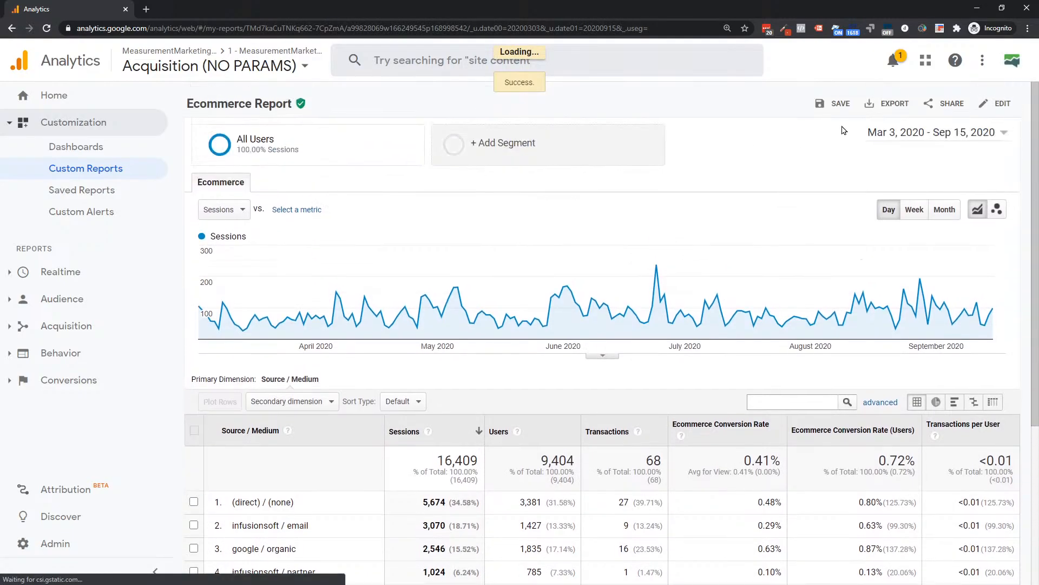
{"action": "left_click", "coordinate": [993, 103]}
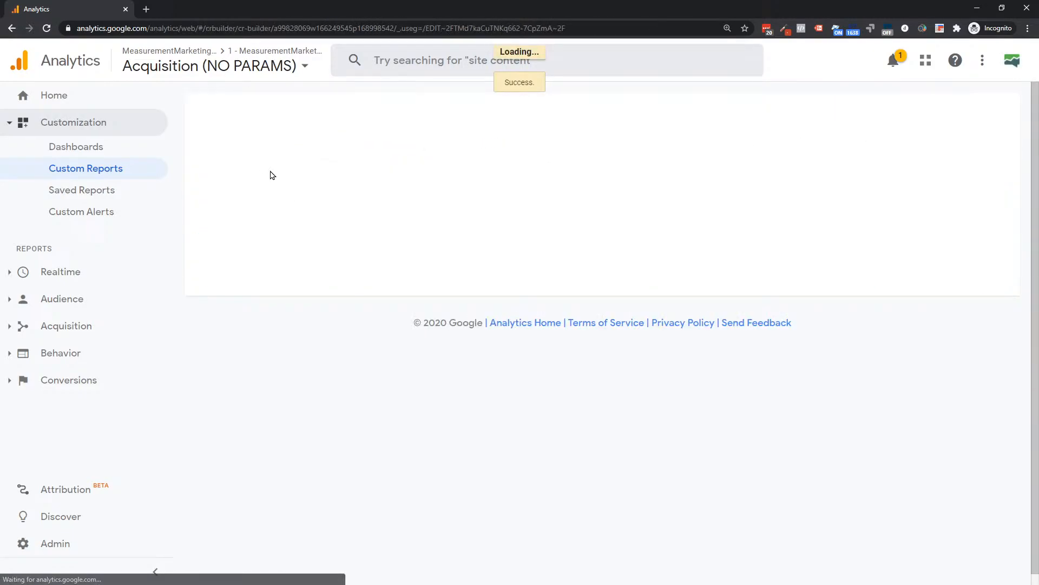
Retitle the custom report with the owner's name in possessive form followed by "Calculated Metric Demo Report"
{"action": "left_click_drag", "start_coordinate": [383, 154], "coordinate": [187, 166]}
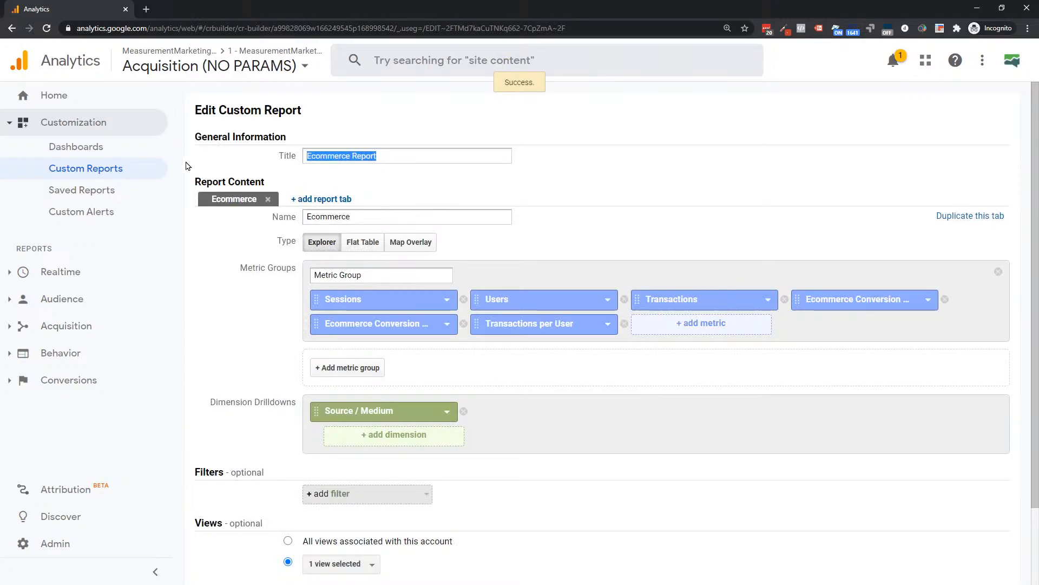
{"action": "type", "text": "Mercer's"}
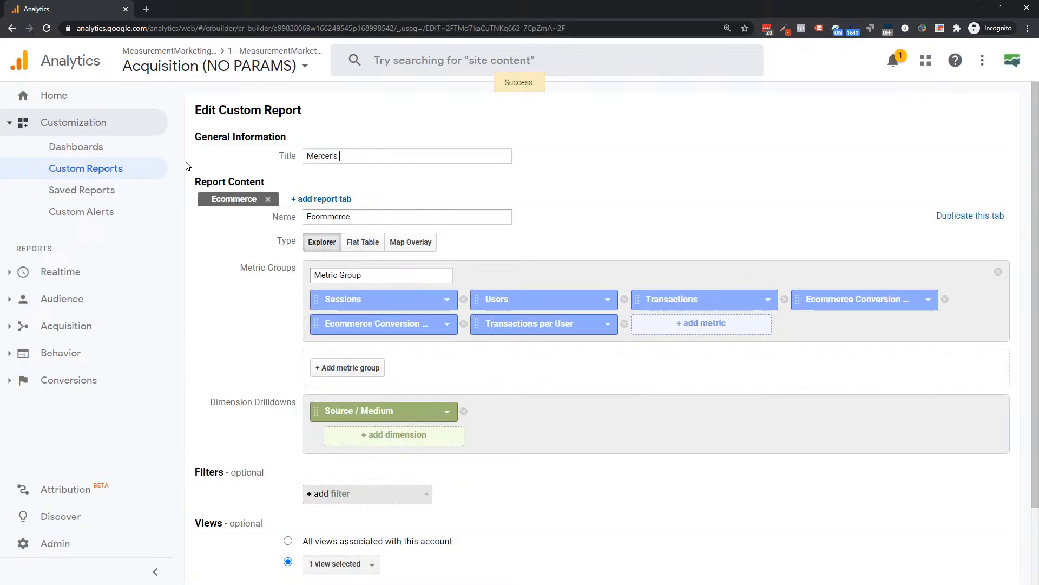
{"action": "type", "text": " Calculated Metri"}
{"action": "type", "text": "c Deom R"}
{"action": "key", "text": "BackSpace"}
{"action": "key", "text": "BackSpace"}
{"action": "key", "text": "BackSpace"}
{"action": "key", "text": "BackSpace"}
{"action": "type", "text": "mo Report"}
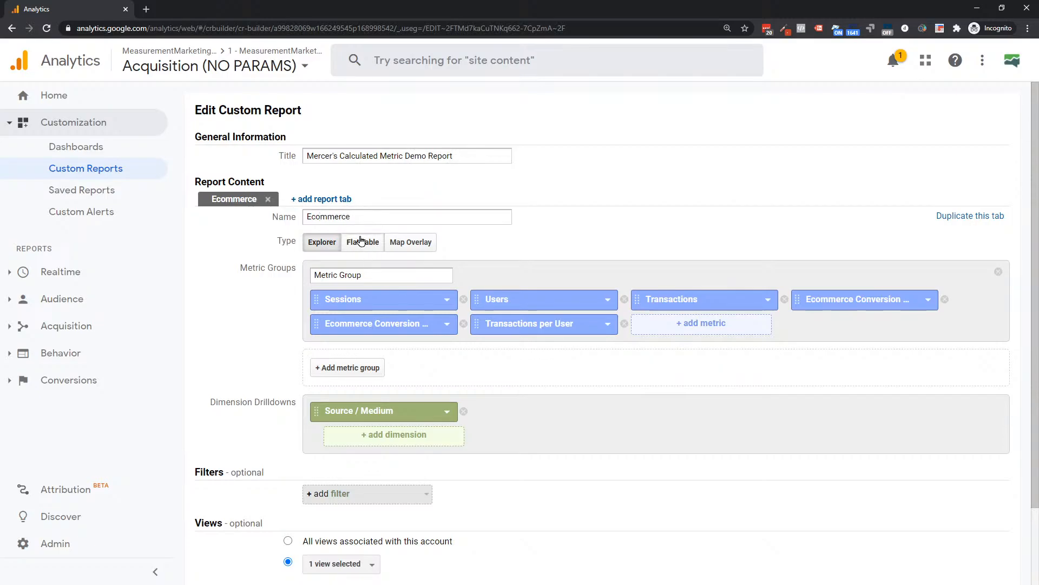
Add a second report tab to the custom report and name it Enagement
{"action": "left_click", "coordinate": [331, 201]}
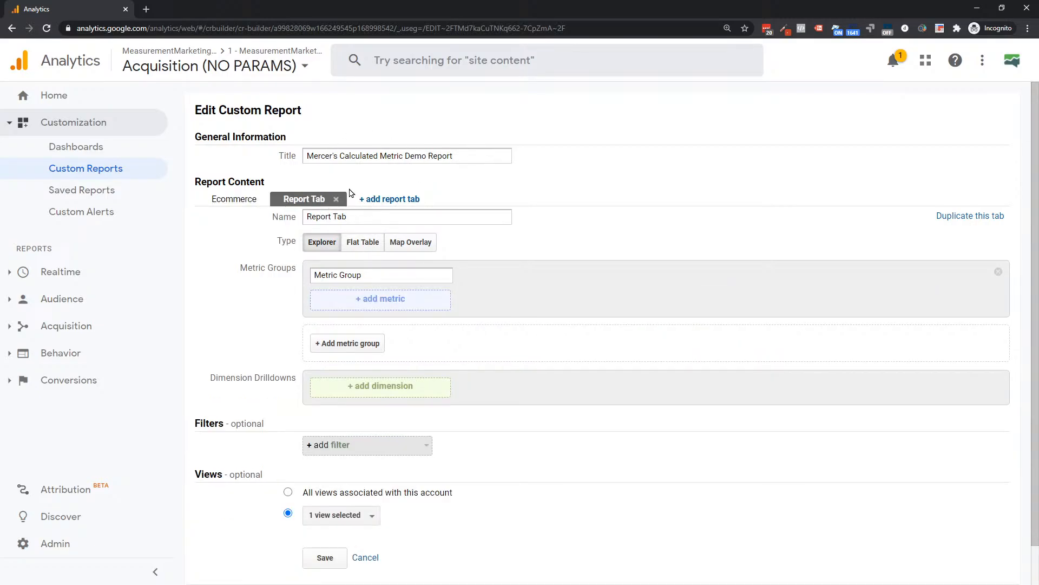
{"action": "triple_click", "coordinate": [363, 214]}
{"action": "type", "text": "Bounc"}
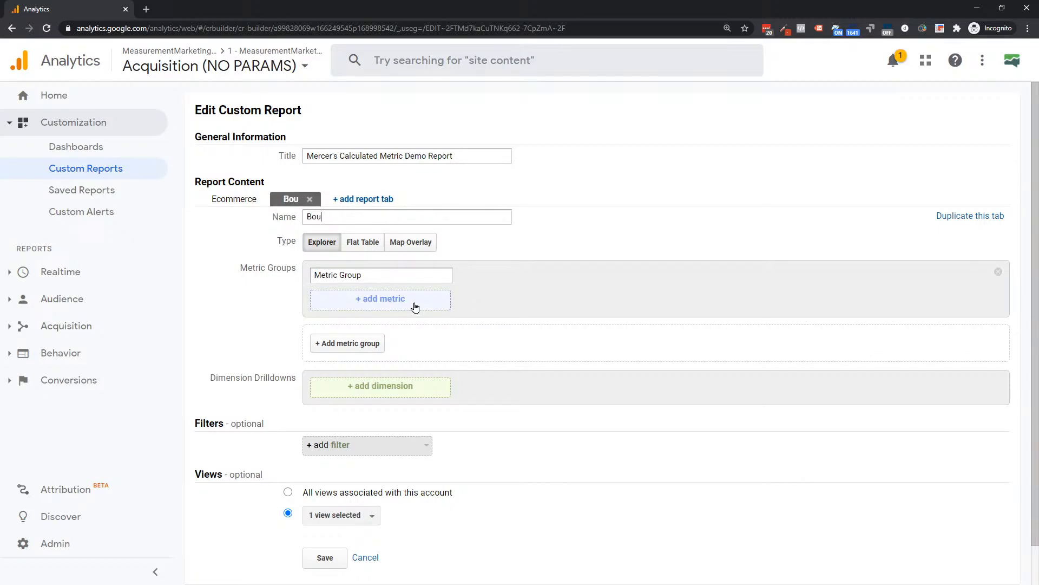
{"action": "key", "text": "BackSpace"}
{"action": "key", "text": "BackSpace"}
{"action": "key", "text": "BackSpace"}
{"action": "key", "text": "BackSpace"}
{"action": "key", "text": "BackSpace"}
{"action": "type", "text": "Enagement"}
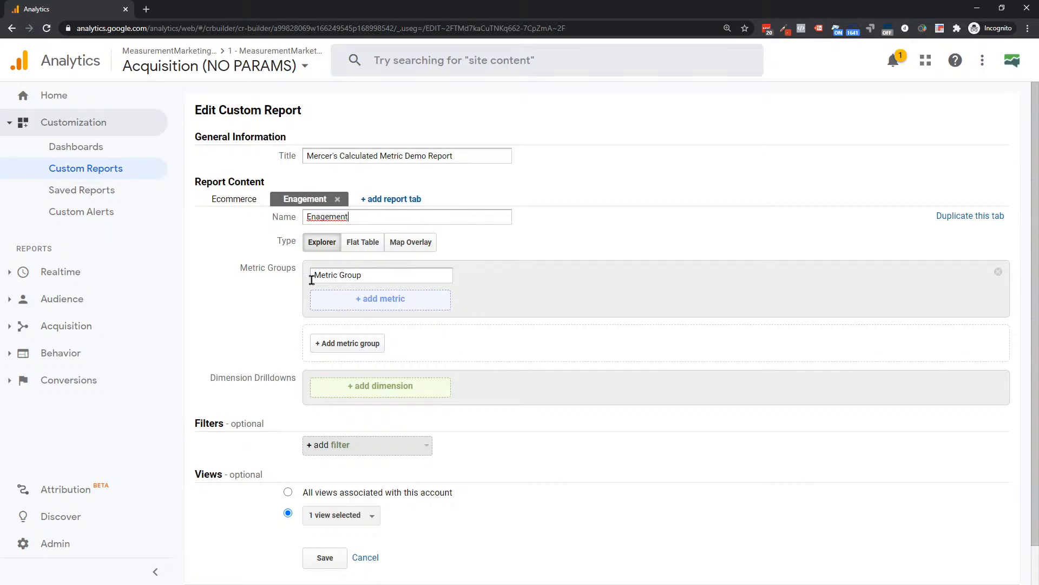
Add Sessions as the first metric in the Enagement tab's metric group
{"action": "left_click", "coordinate": [377, 300]}
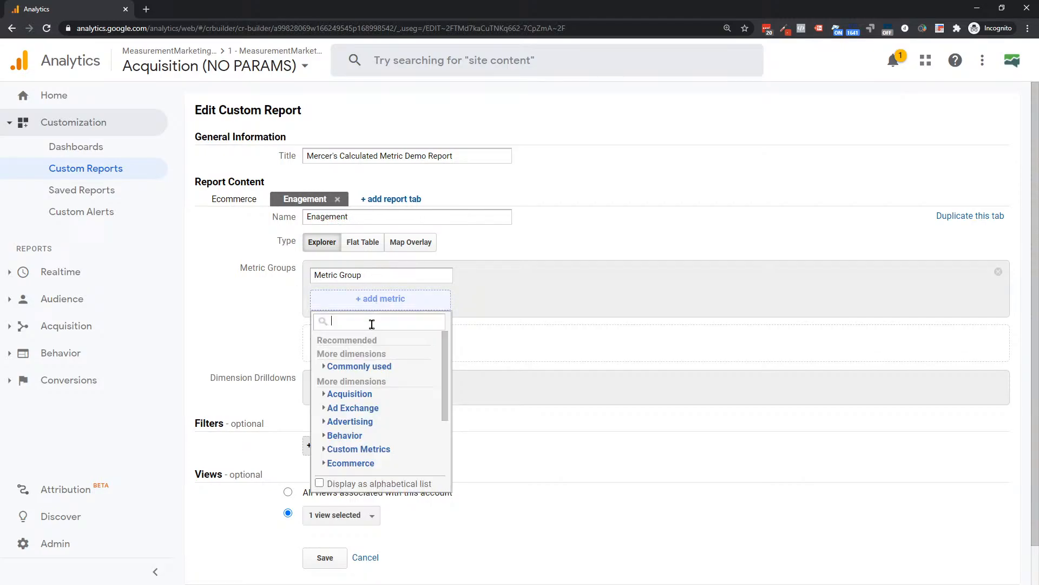
{"action": "type", "text": "boun"}
{"action": "key", "text": "BackSpace"}
{"action": "key", "text": "BackSpace"}
{"action": "key", "text": "BackSpace"}
{"action": "key", "text": "BackSpace"}
{"action": "type", "text": "use"}
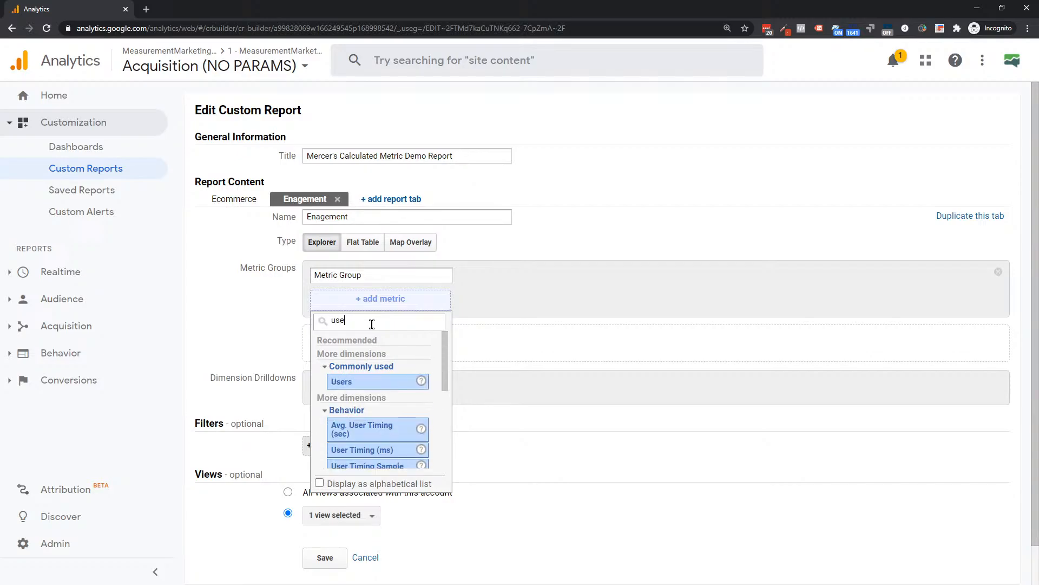
{"action": "key", "text": "BackSpace"}
{"action": "key", "text": "BackSpace"}
{"action": "type", "text": "ess"}
{"action": "key", "text": "BackSpace"}
{"action": "key", "text": "BackSpace"}
{"action": "key", "text": "BackSpace"}
{"action": "type", "text": "sess"}
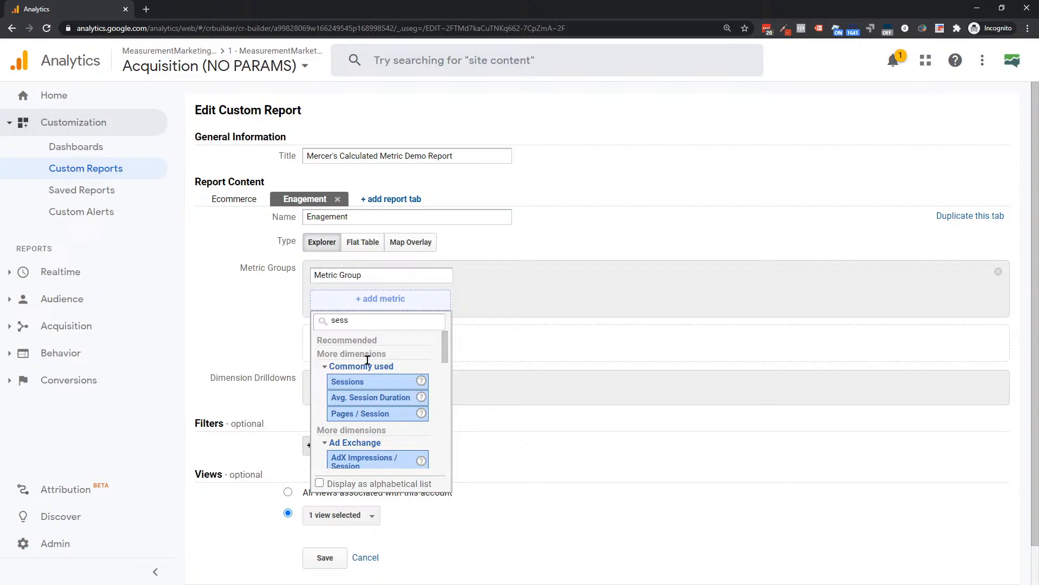
{"action": "left_click", "coordinate": [368, 382]}
Add Users as the second metric in the Enagement tab's metric group
{"action": "left_click", "coordinate": [506, 303]}
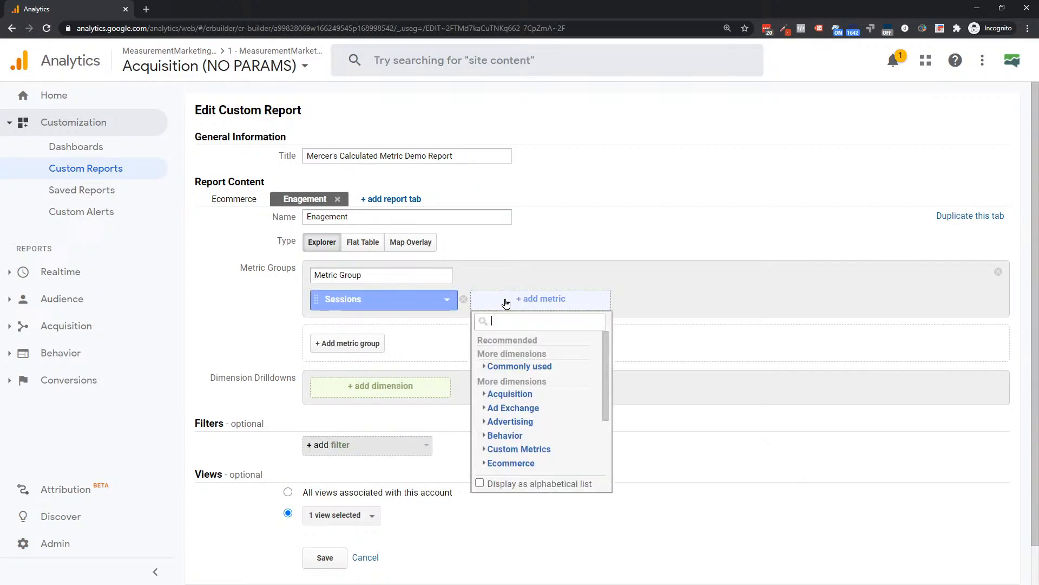
{"action": "type", "text": "suer"}
{"action": "key", "text": "BackSpace"}
{"action": "key", "text": "BackSpace"}
{"action": "key", "text": "BackSpace"}
{"action": "type", "text": "user"}
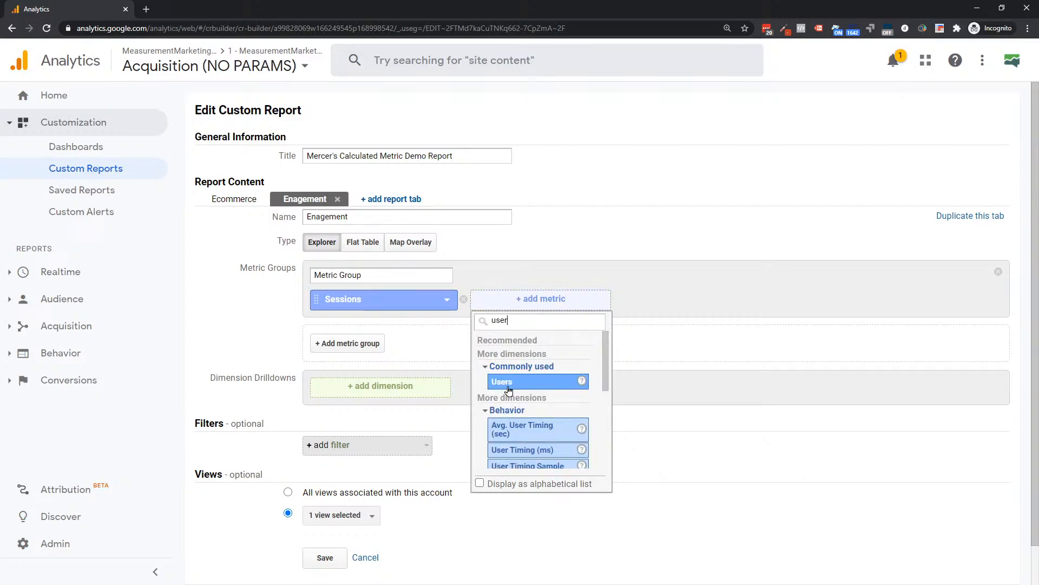
{"action": "left_click", "coordinate": [506, 382]}
Add Bounce Rate and Engagement Rate as the third and fourth metrics in the Enagement tab's metric group
{"action": "left_click", "coordinate": [685, 300]}
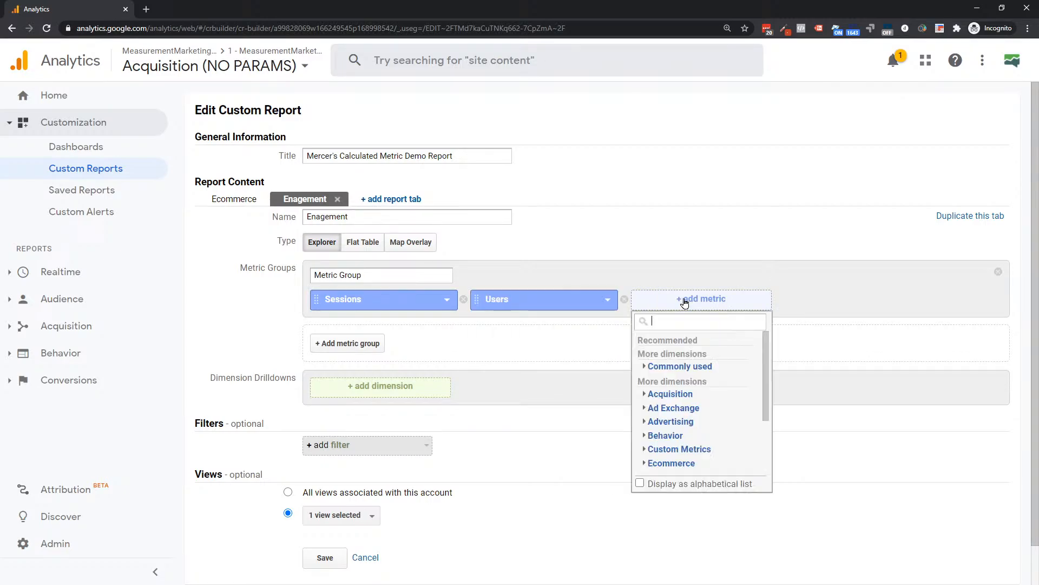
{"action": "type", "text": "boun"}
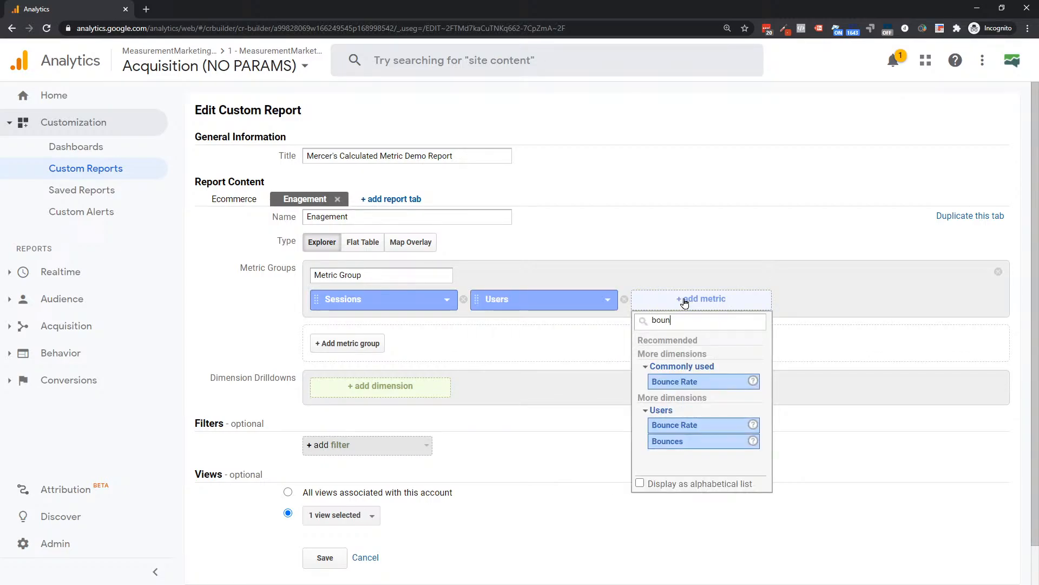
{"action": "left_click", "coordinate": [674, 381]}
{"action": "left_click", "coordinate": [840, 302]}
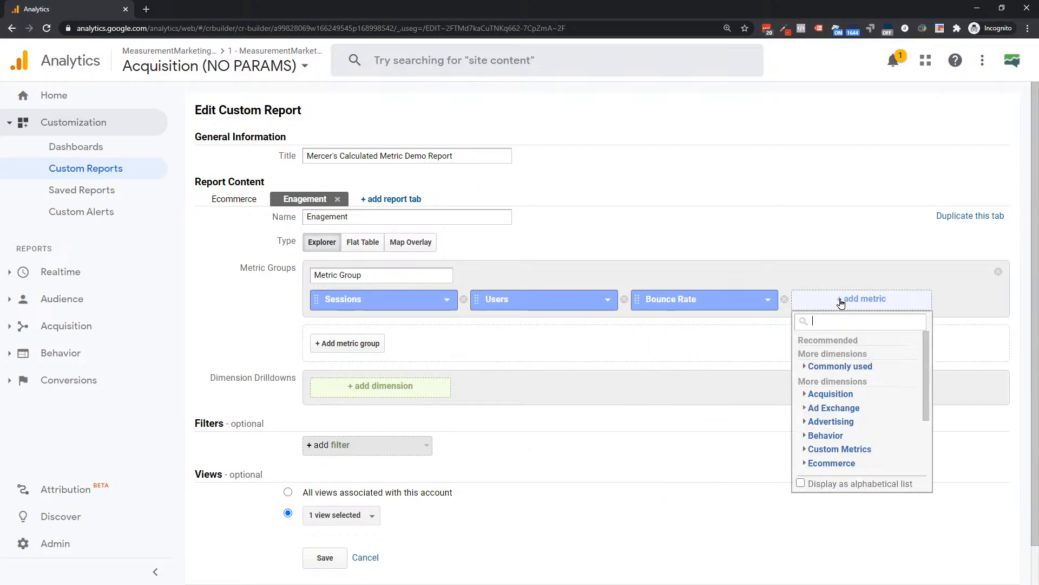
{"action": "type", "text": "eng"}
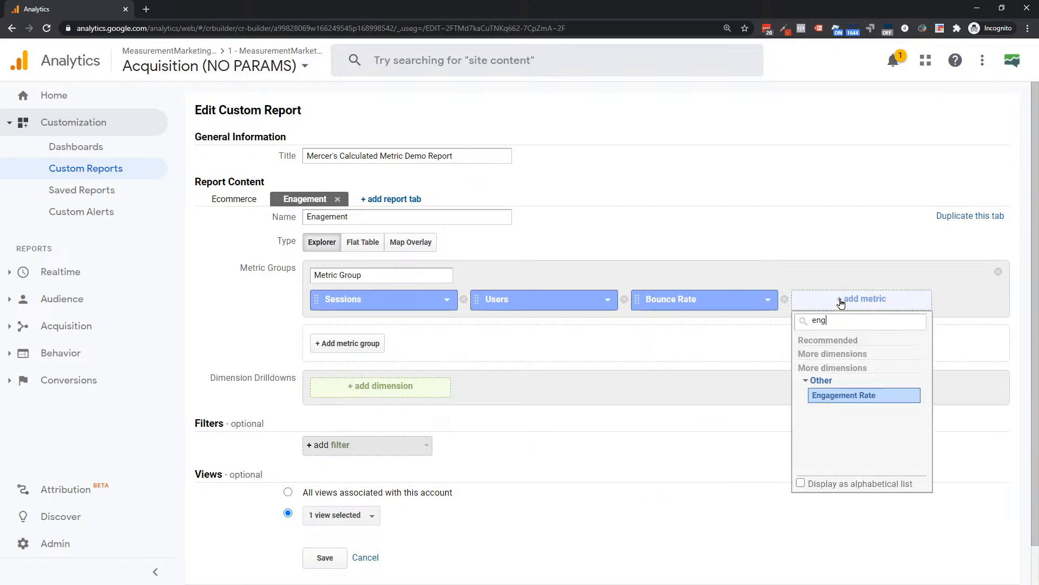
{"action": "left_click", "coordinate": [833, 403]}
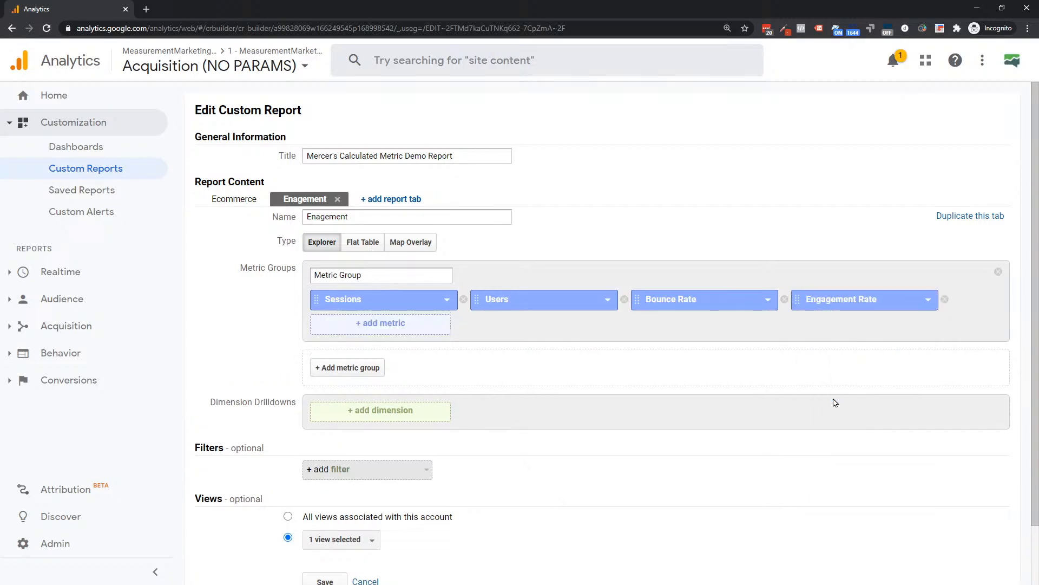
Add Source / Medium as the Enagement tab's dimension drilldown and save the custom report
{"action": "left_click", "coordinate": [400, 417]}
{"action": "type", "text": "soun"}
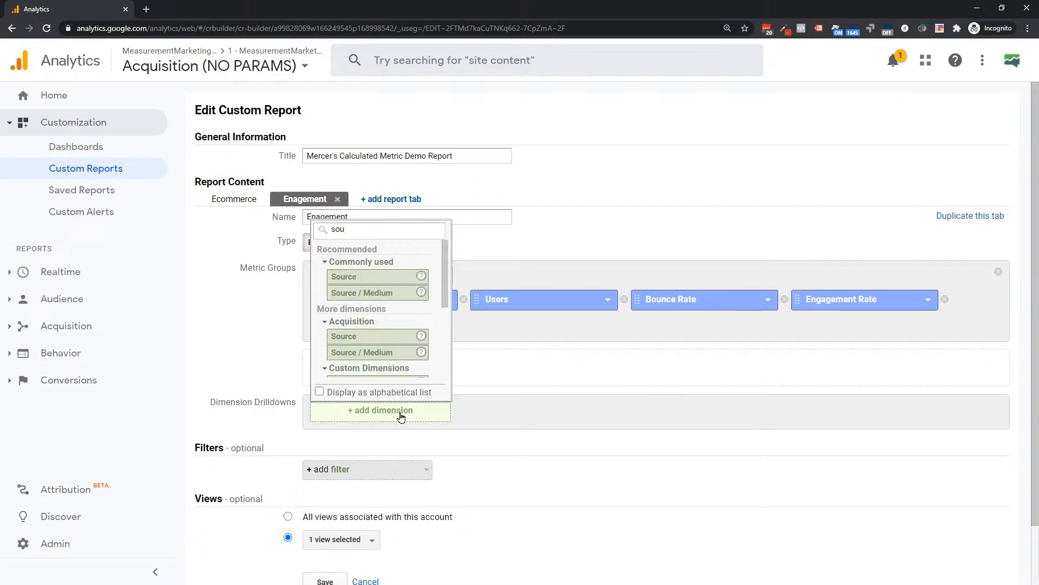
{"action": "left_click", "coordinate": [389, 297]}
{"action": "scroll", "coordinate": [274, 413], "scroll_direction": "down", "scroll_amount": 2}
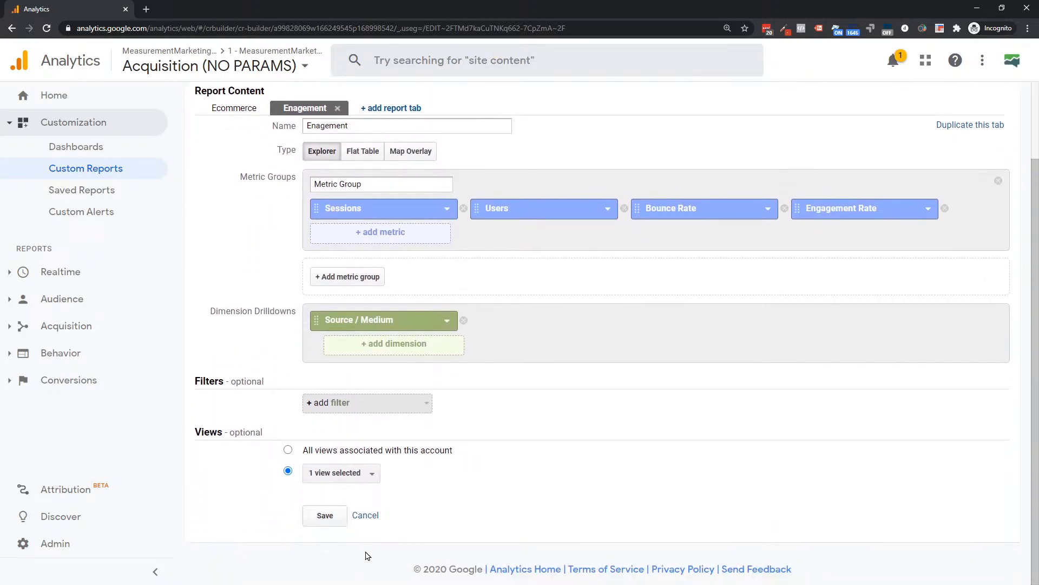
{"action": "left_click", "coordinate": [323, 517]}
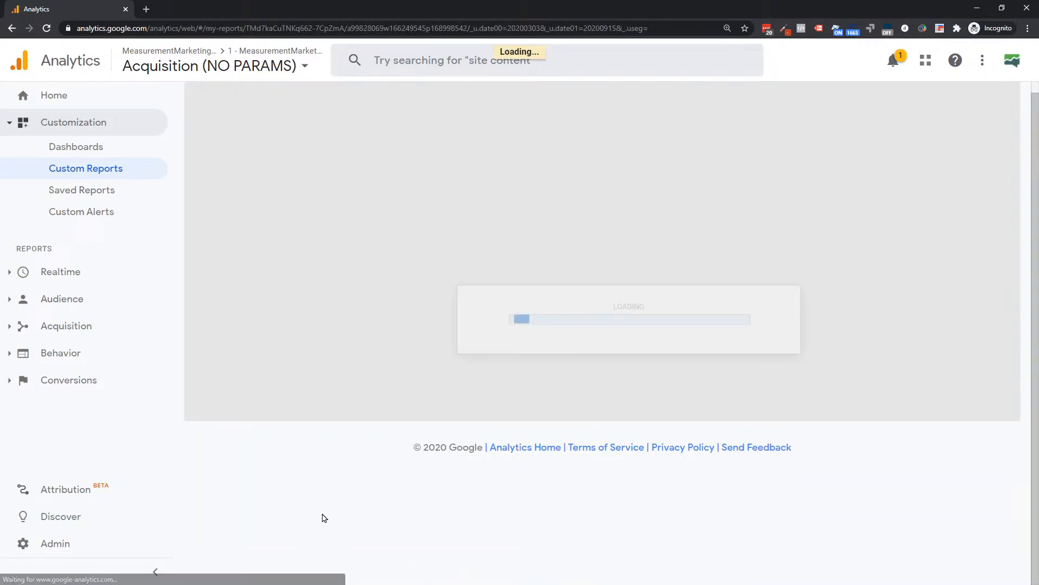
View the Enagement tab of the saved report and compare Bounce Rate with Engagement Rate for each source / medium
{"action": "scroll", "coordinate": [294, 395], "scroll_direction": "up", "scroll_amount": 2}
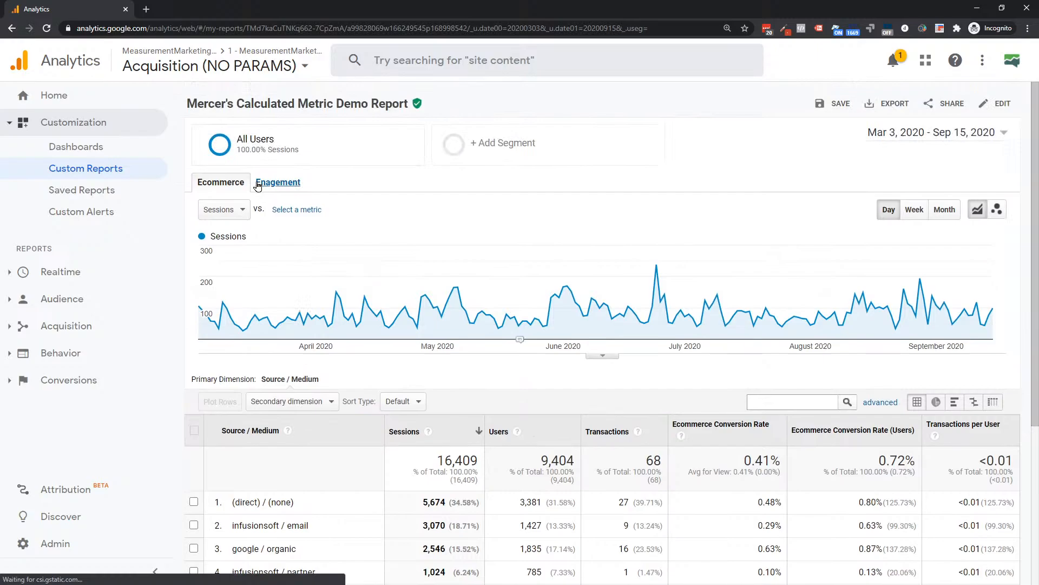
{"action": "left_click", "coordinate": [277, 182]}
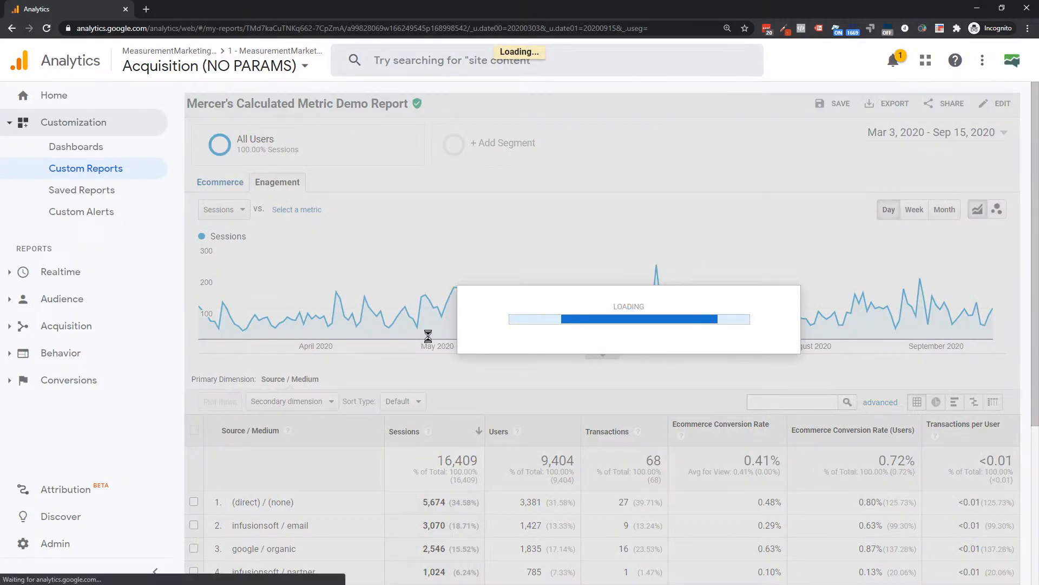
{"action": "scroll", "coordinate": [348, 329], "scroll_direction": "down", "scroll_amount": 4}
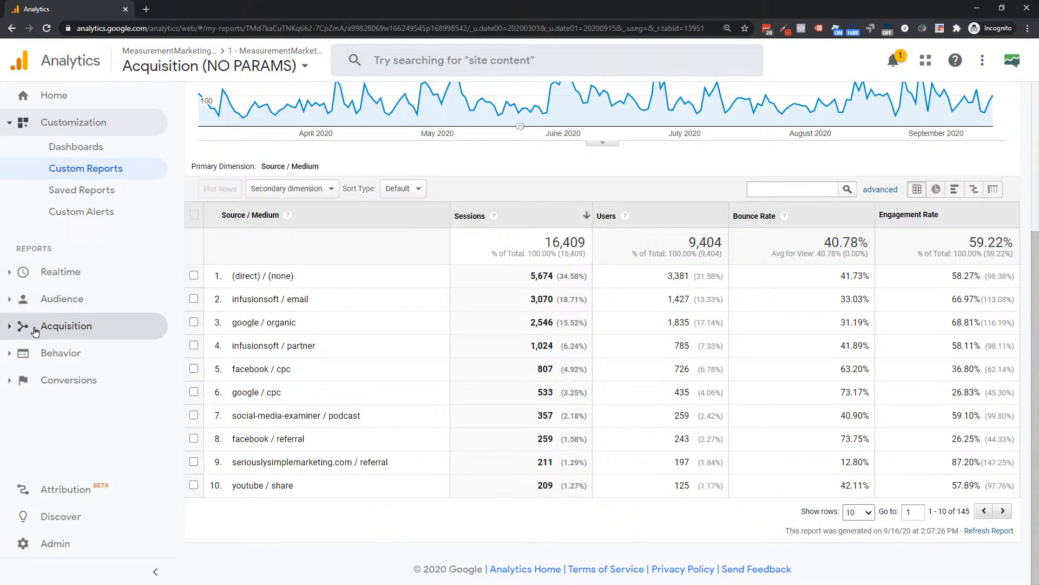
Examine the metrics in the All Pages and Landing Pages reports under the Behavior site content
{"action": "left_click", "coordinate": [54, 353]}
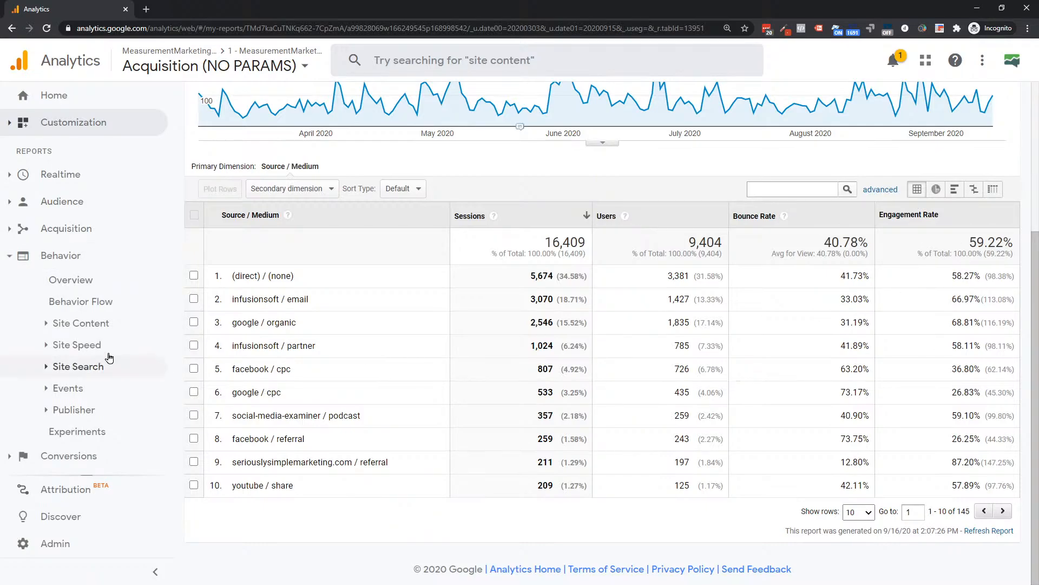
{"action": "left_click", "coordinate": [65, 324]}
{"action": "left_click", "coordinate": [81, 355]}
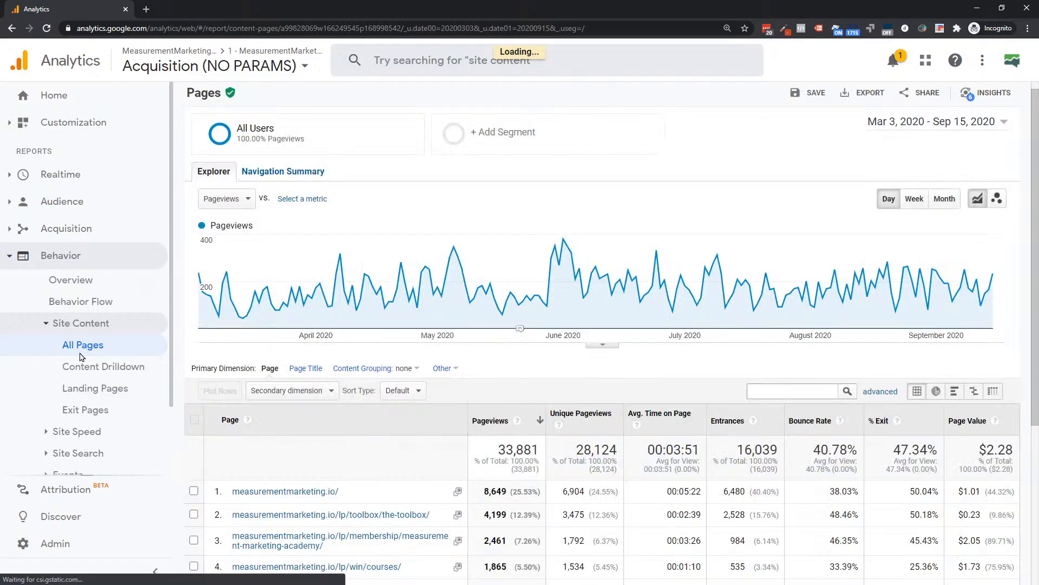
{"action": "scroll", "coordinate": [521, 358], "scroll_direction": "down", "scroll_amount": 2}
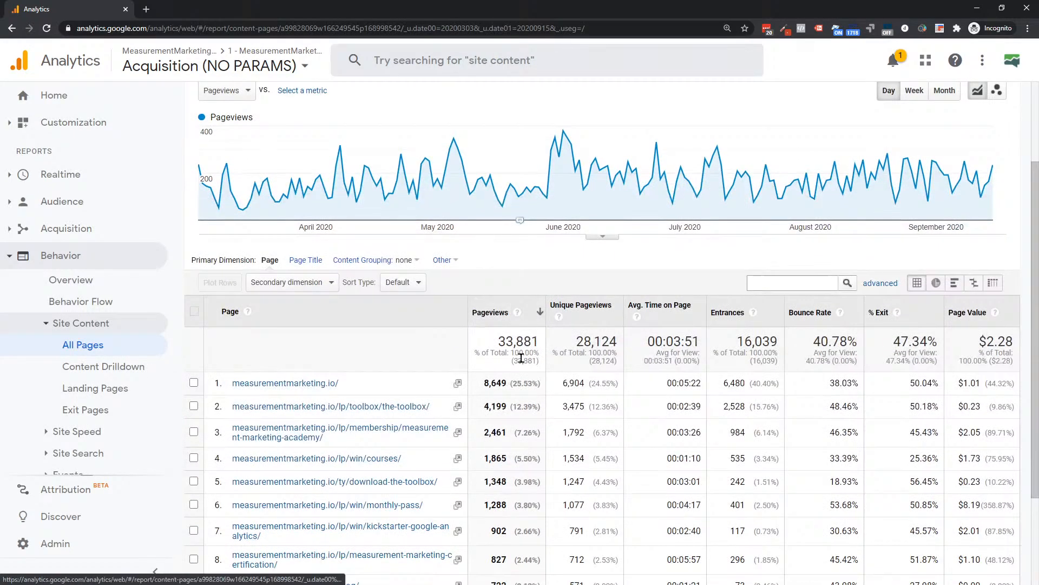
{"action": "left_click", "coordinate": [85, 388]}
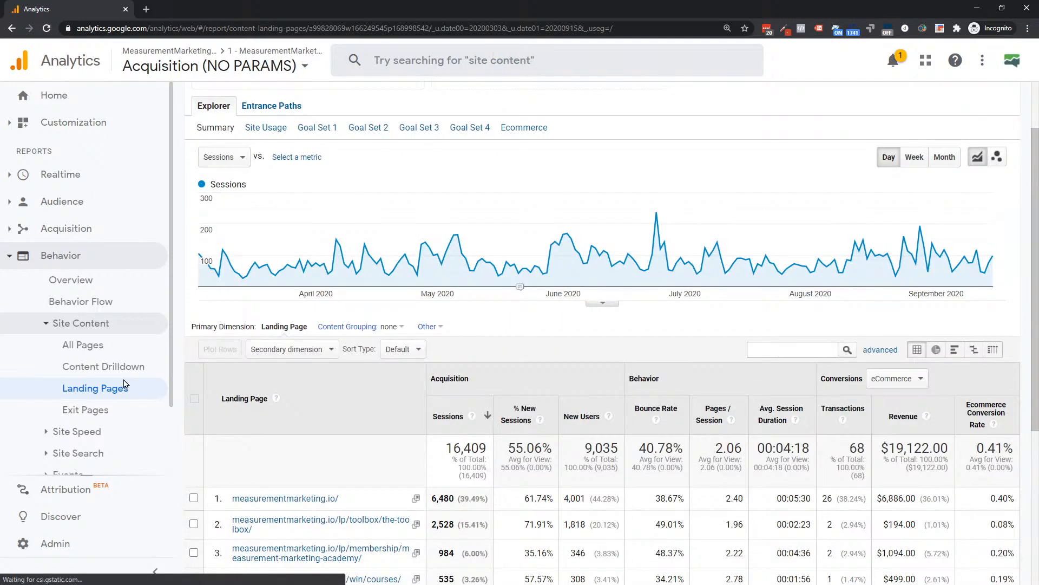
{"action": "scroll", "coordinate": [379, 349], "scroll_direction": "down", "scroll_amount": 3}
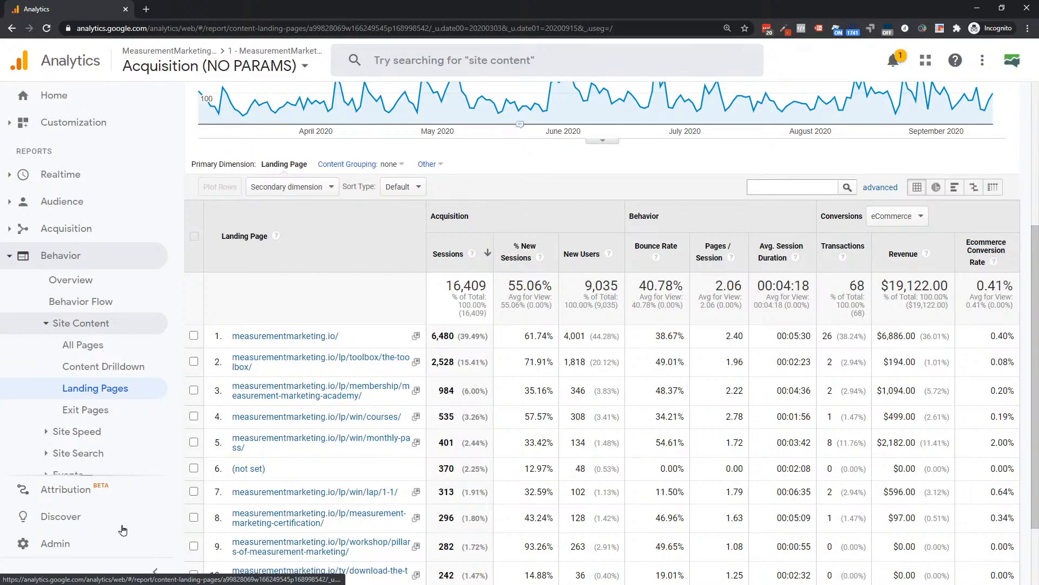
Start a new calculated metric in the view's admin settings and name it Pages / User
{"action": "left_click", "coordinate": [54, 543]}
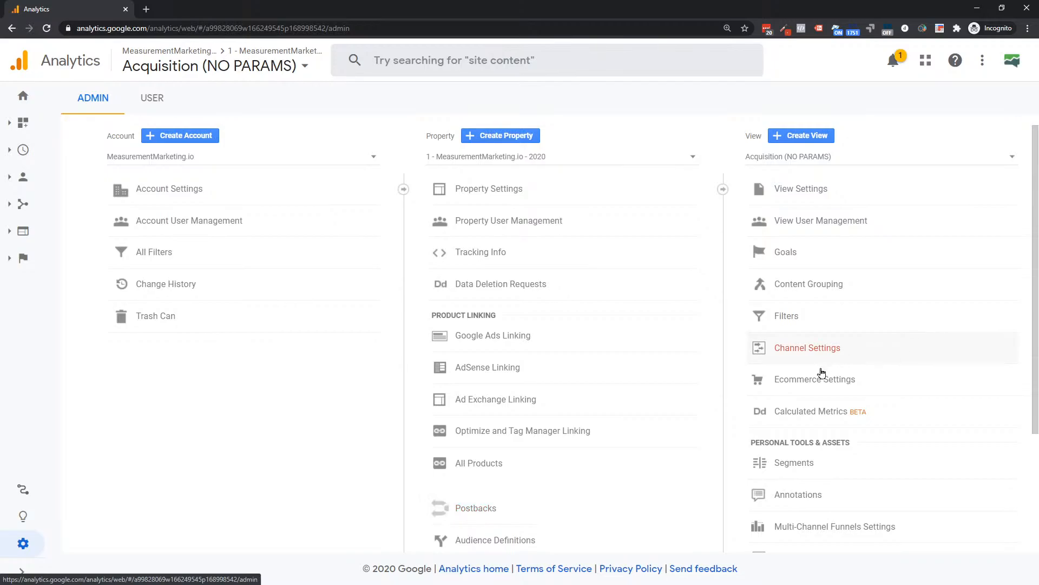
{"action": "left_click", "coordinate": [810, 411]}
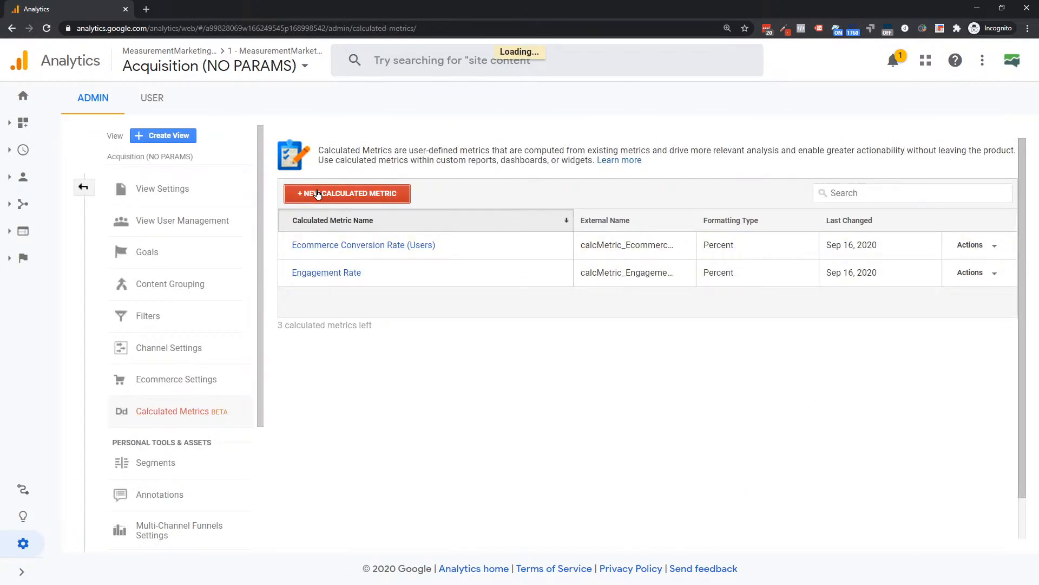
{"action": "left_click", "coordinate": [293, 199]}
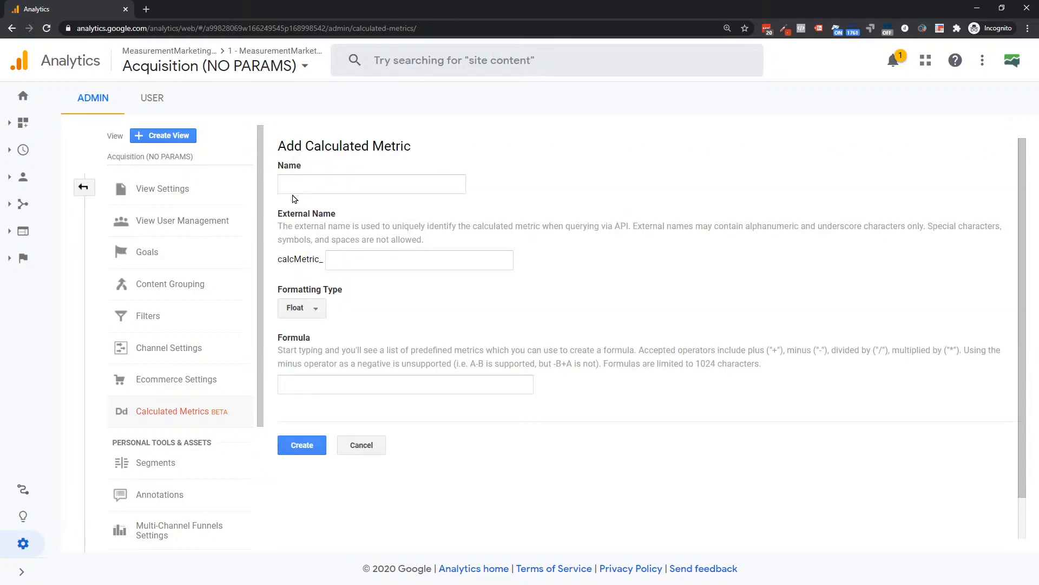
{"action": "left_click", "coordinate": [340, 188]}
{"action": "type", "text": "Paeg"}
{"action": "key", "text": "BackSpace"}
{"action": "key", "text": "BackSpace"}
{"action": "type", "text": "/ User"}
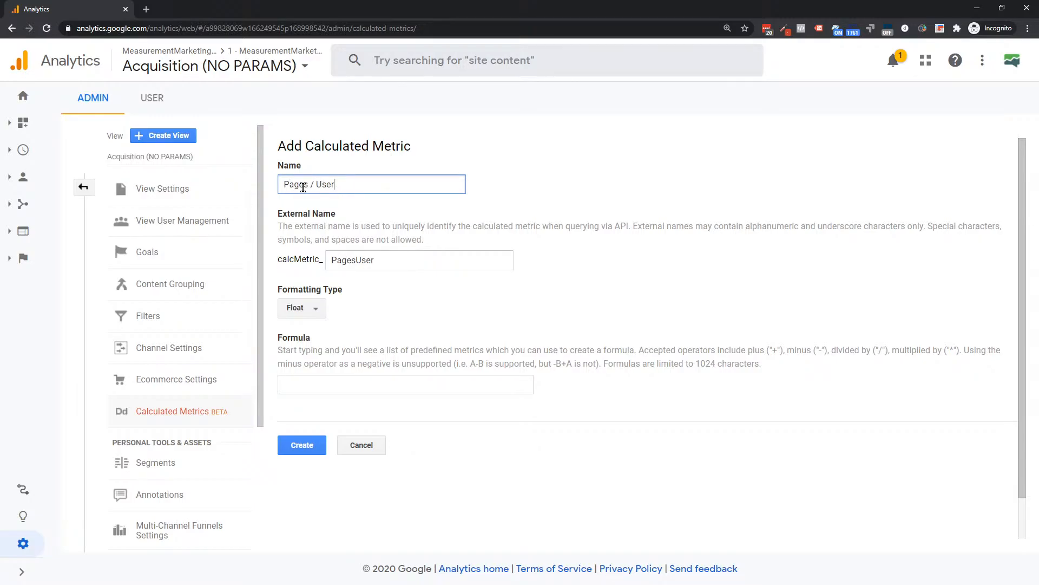
{"action": "left_click_drag", "start_coordinate": [294, 185], "coordinate": [348, 188]}
Keep the Float formatting type, enter the formula {{Pageviews}} / {{Users}}, and create the Pages / User metric
{"action": "left_click", "coordinate": [312, 307]}
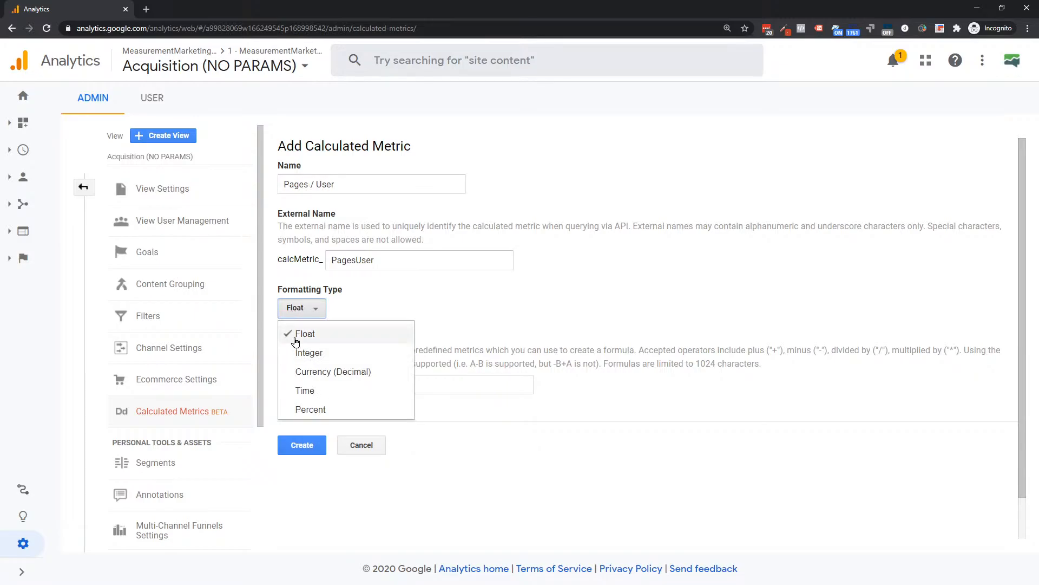
{"action": "left_click", "coordinate": [363, 313]}
{"action": "left_click", "coordinate": [344, 377]}
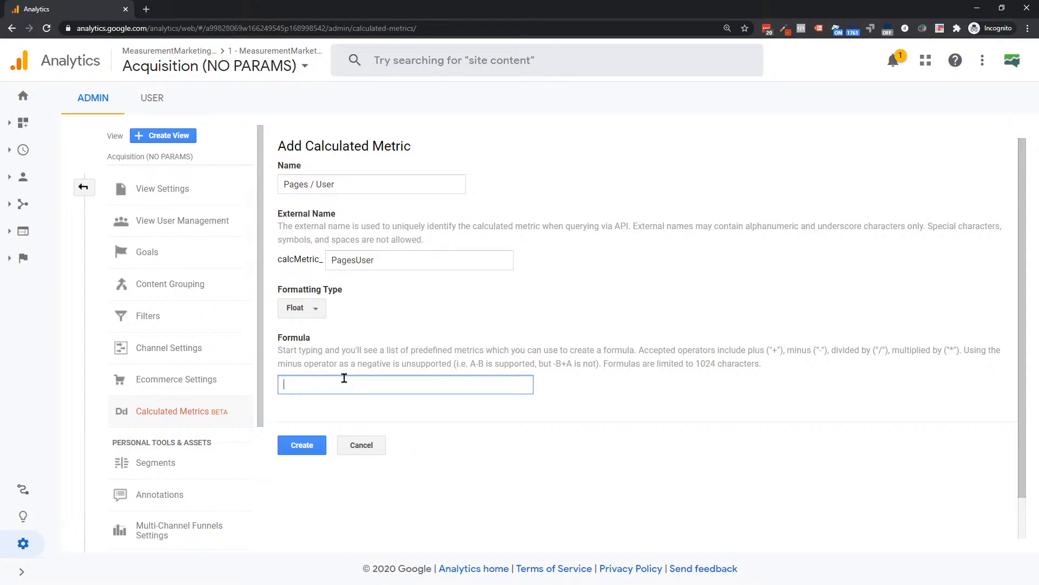
{"action": "type", "text": "pagev"}
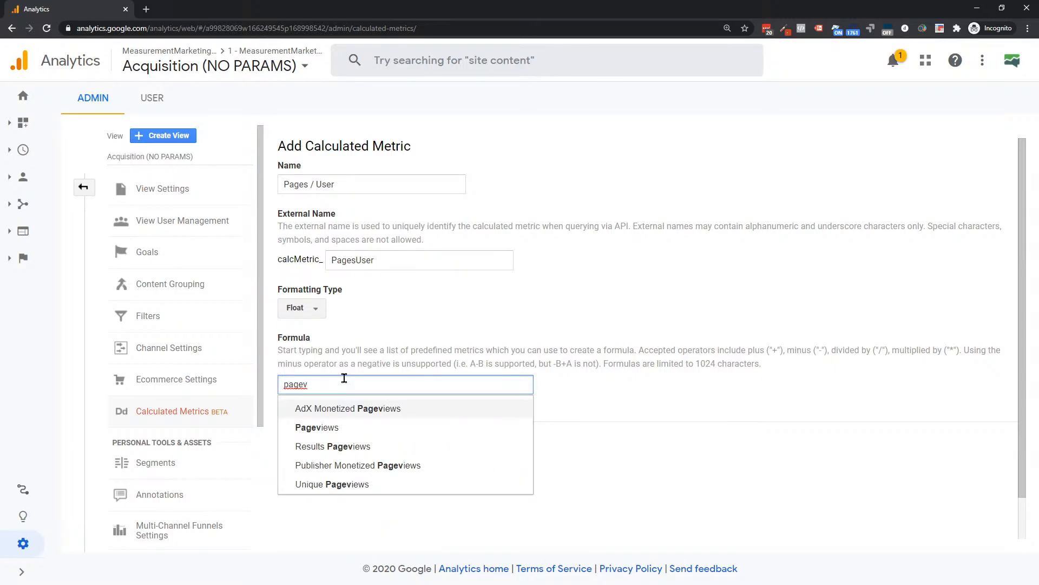
{"action": "left_click", "coordinate": [328, 428]}
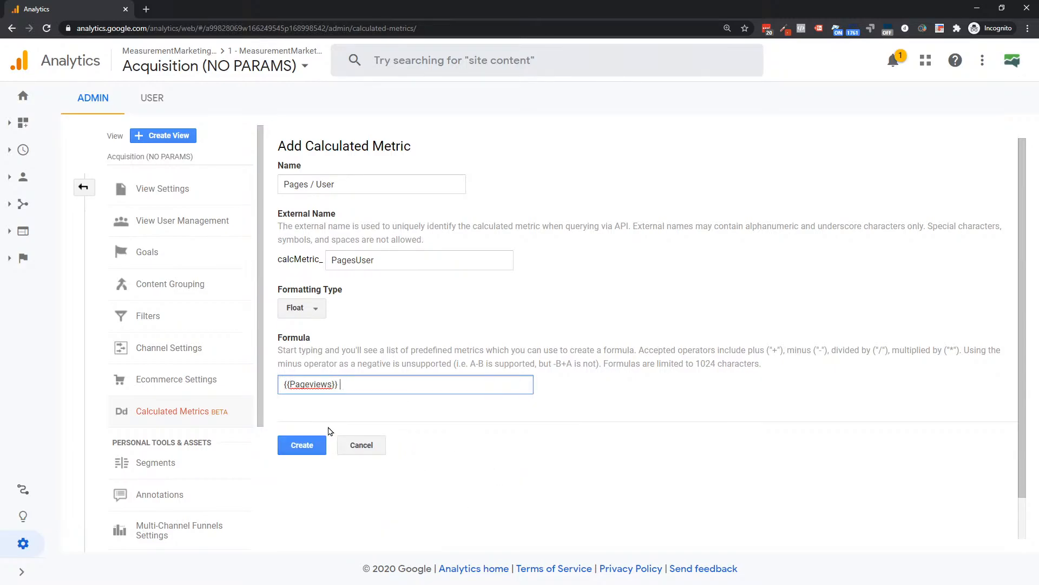
{"action": "type", "text": "/ use"}
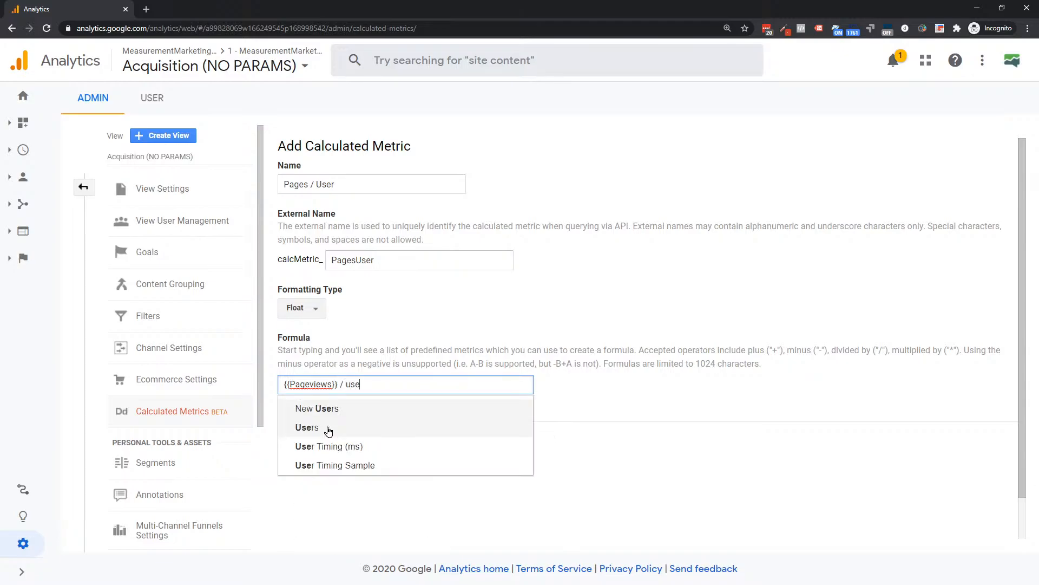
{"action": "left_click", "coordinate": [328, 428]}
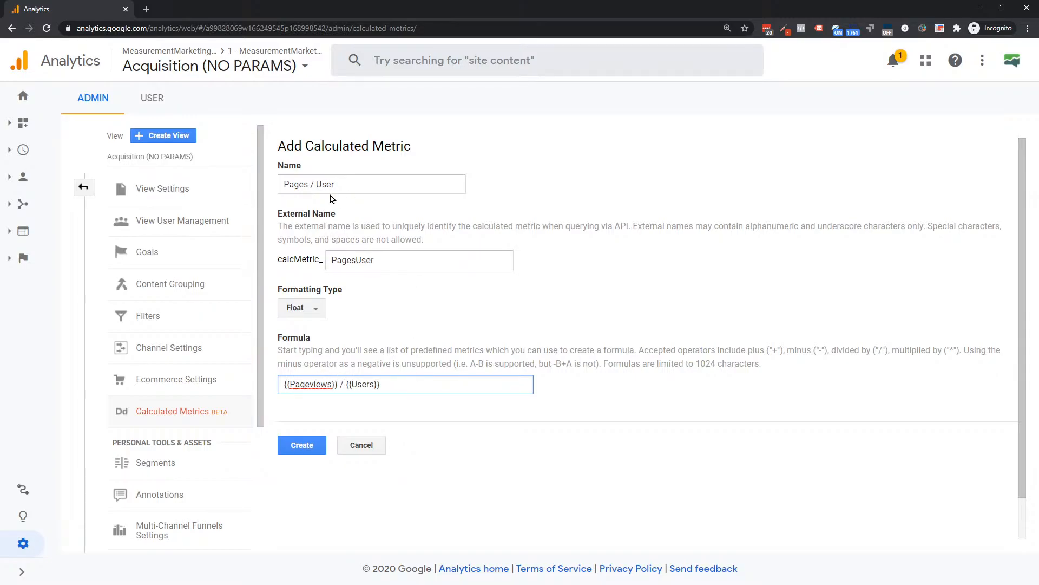
{"action": "left_click", "coordinate": [302, 445]}
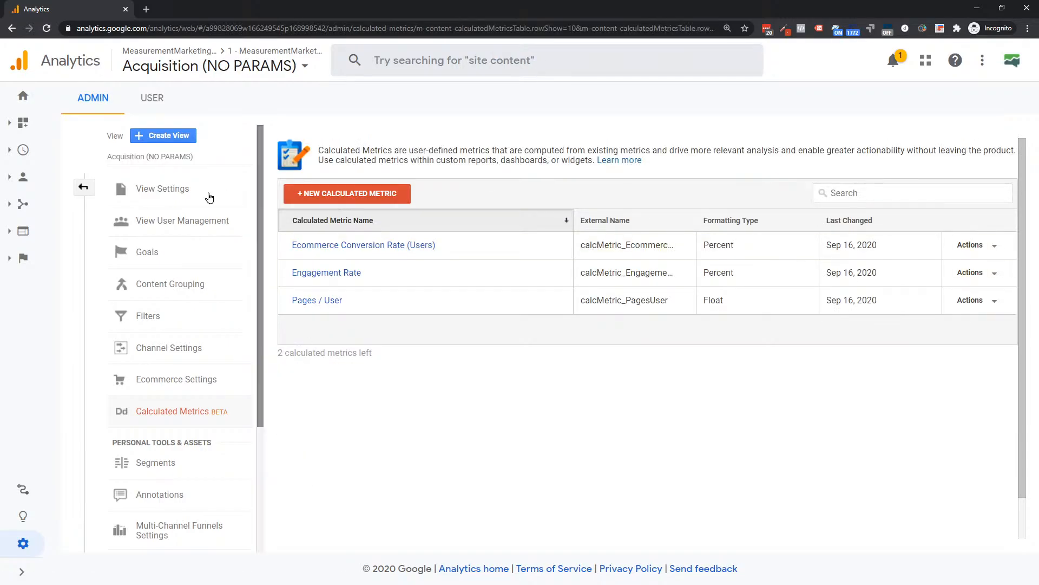
Open the Calculated Metric Demo Report for editing and correct its second tab's name to Engagement
{"action": "left_click", "coordinate": [18, 127]}
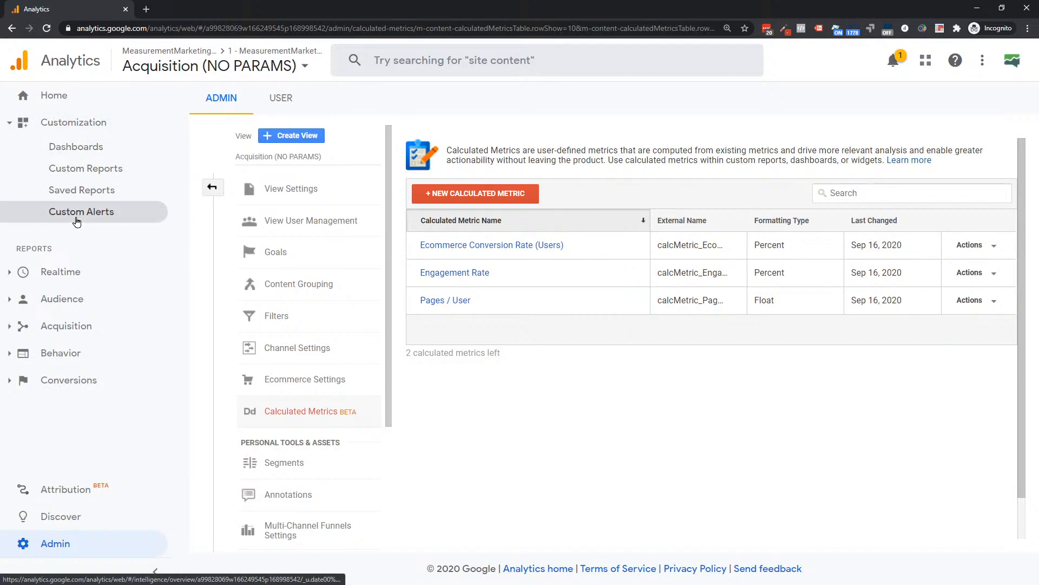
{"action": "left_click", "coordinate": [72, 172]}
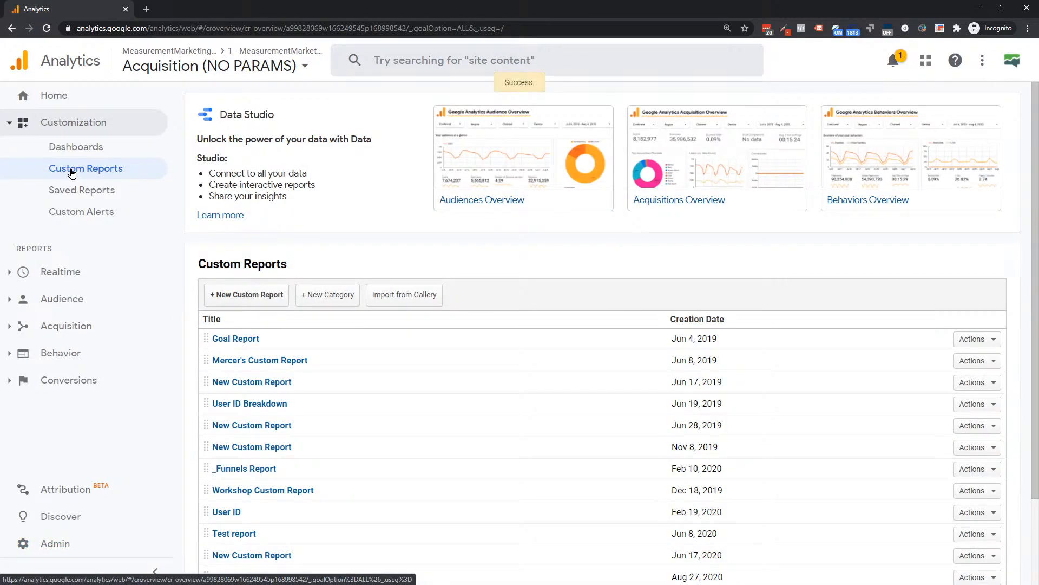
{"action": "scroll", "coordinate": [376, 361], "scroll_direction": "down", "scroll_amount": 2}
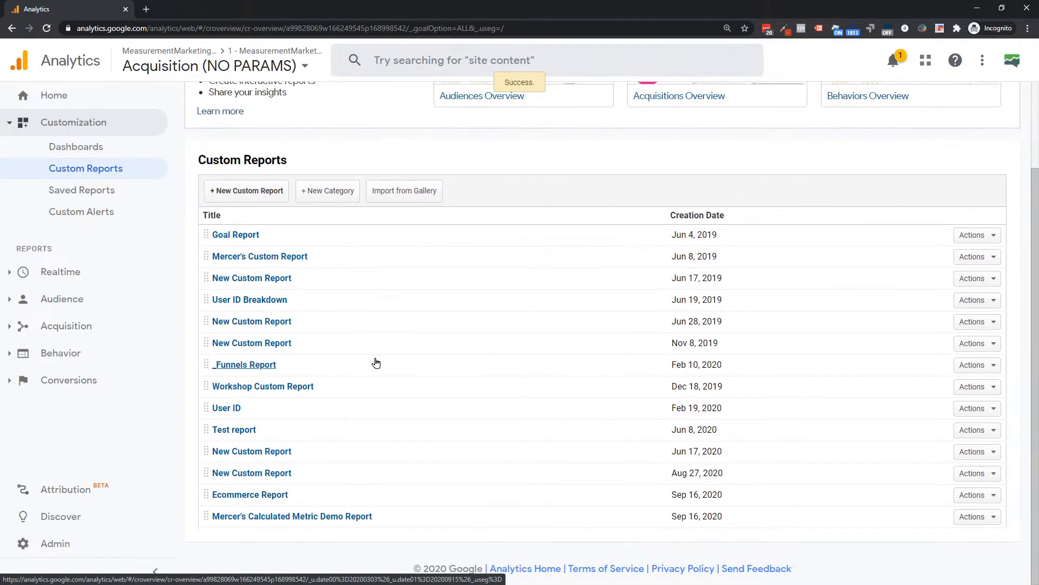
{"action": "left_click", "coordinate": [267, 518]}
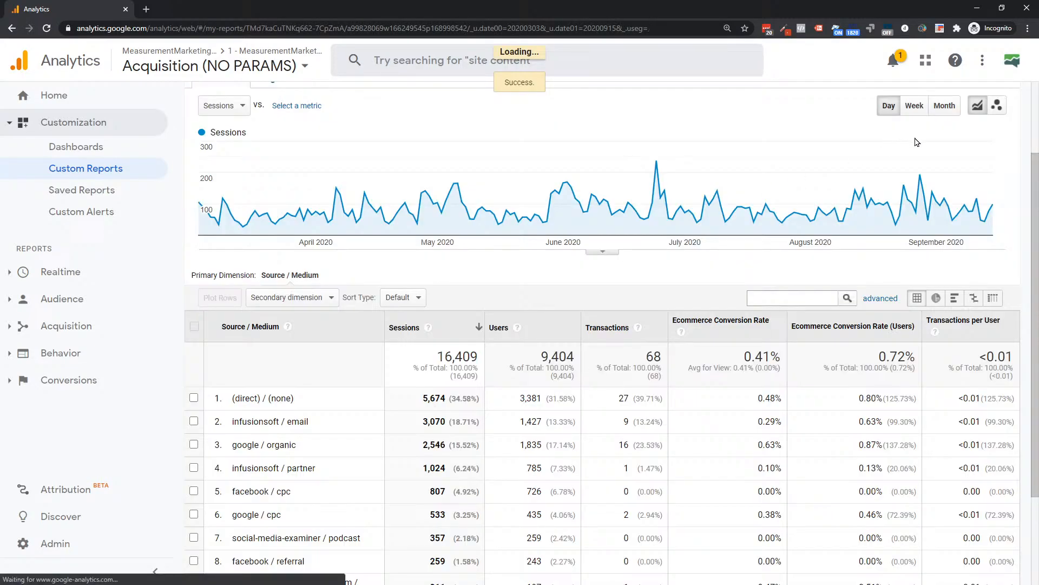
{"action": "scroll", "coordinate": [917, 141], "scroll_direction": "up", "scroll_amount": 2}
{"action": "left_click", "coordinate": [993, 103]}
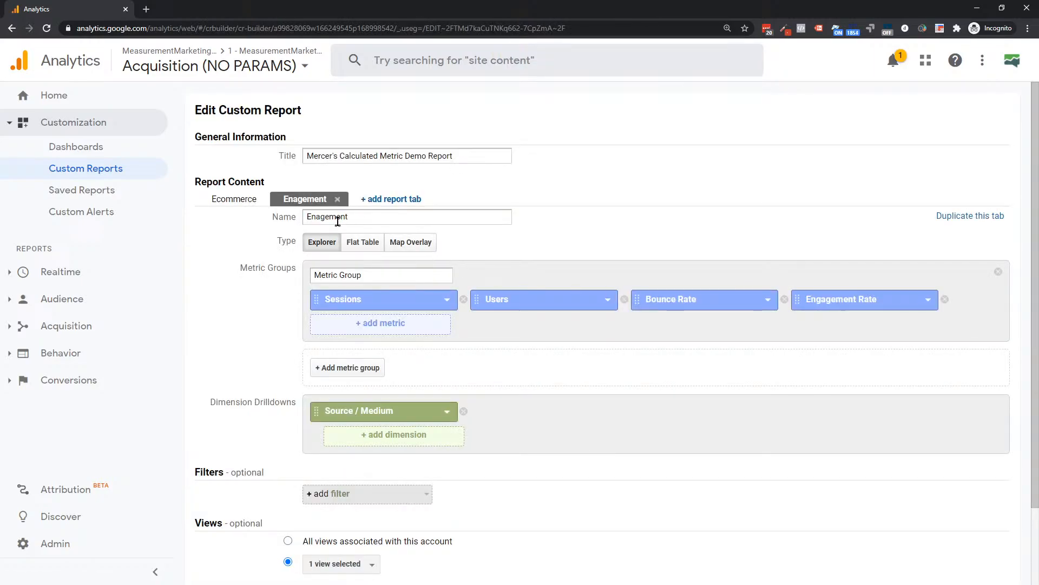
{"action": "left_click", "coordinate": [315, 212]}
{"action": "type", "text": "g"}
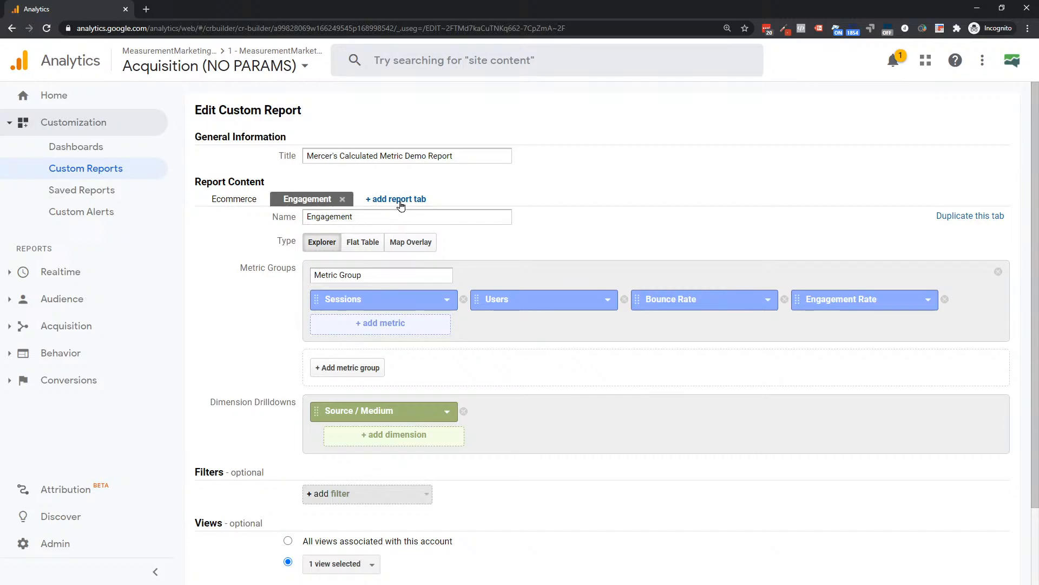
Duplicate the Engagement tab of the custom report and name the copy Page Report
{"action": "left_click", "coordinate": [955, 217]}
{"action": "left_click_drag", "start_coordinate": [376, 212], "coordinate": [220, 226]}
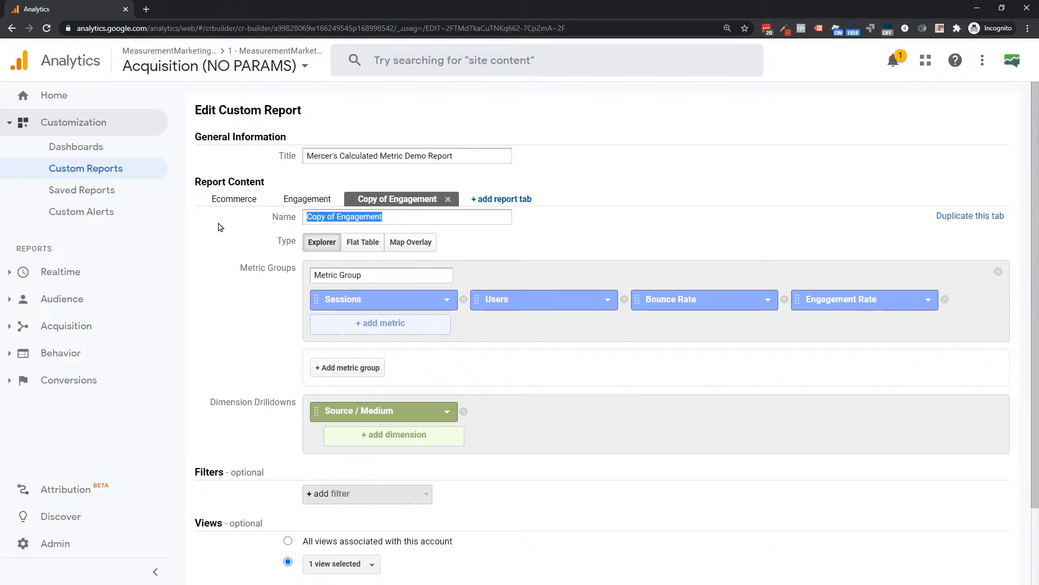
{"action": "type", "text": "Pages R"}
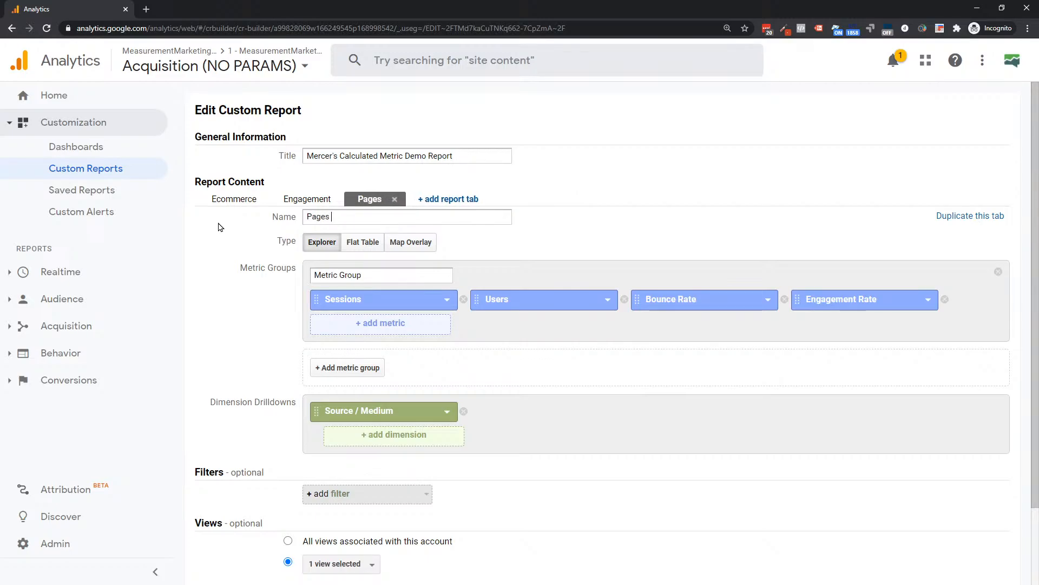
{"action": "key", "text": "BackSpace"}
{"action": "key", "text": "BackSpace"}
{"action": "key", "text": "BackSpace"}
{"action": "type", "text": "Rpo"}
{"action": "key", "text": "BackSpace"}
{"action": "key", "text": "BackSpace"}
{"action": "type", "text": "erpor"}
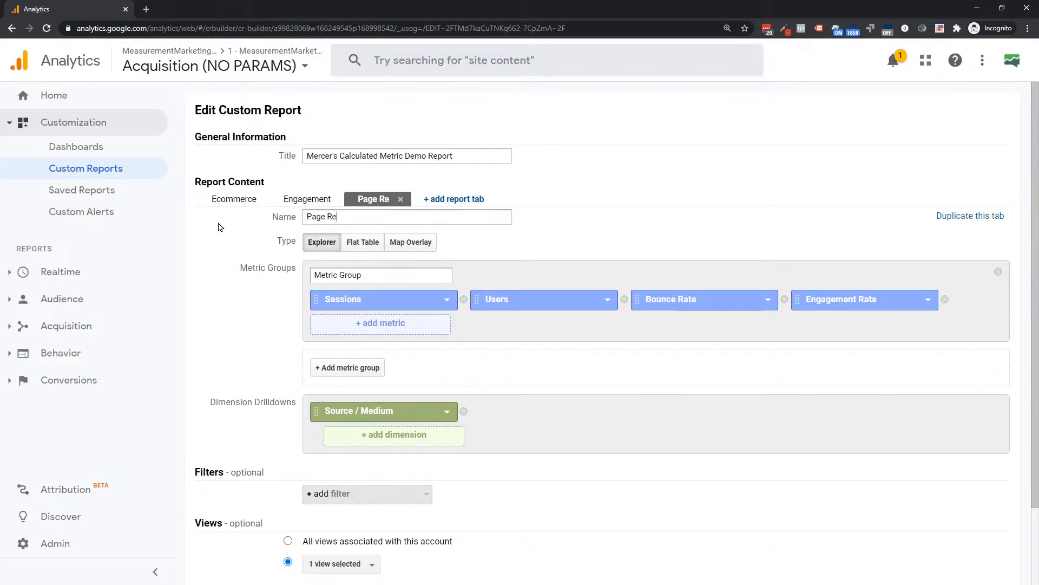
{"action": "key", "text": "BackSpace"}
{"action": "key", "text": "BackSpace"}
{"action": "key", "text": "BackSpace"}
{"action": "key", "text": "BackSpace"}
{"action": "type", "text": "port"}
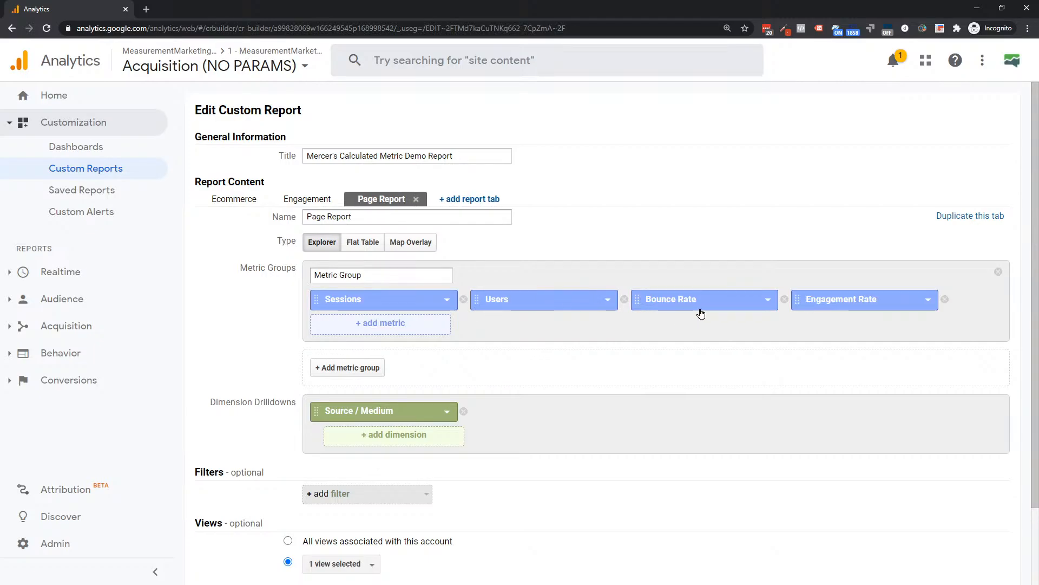
Replace the Bounce Rate and Engagement Rate metrics in the Page Report tab with Pages / Session
{"action": "left_click", "coordinate": [785, 299]}
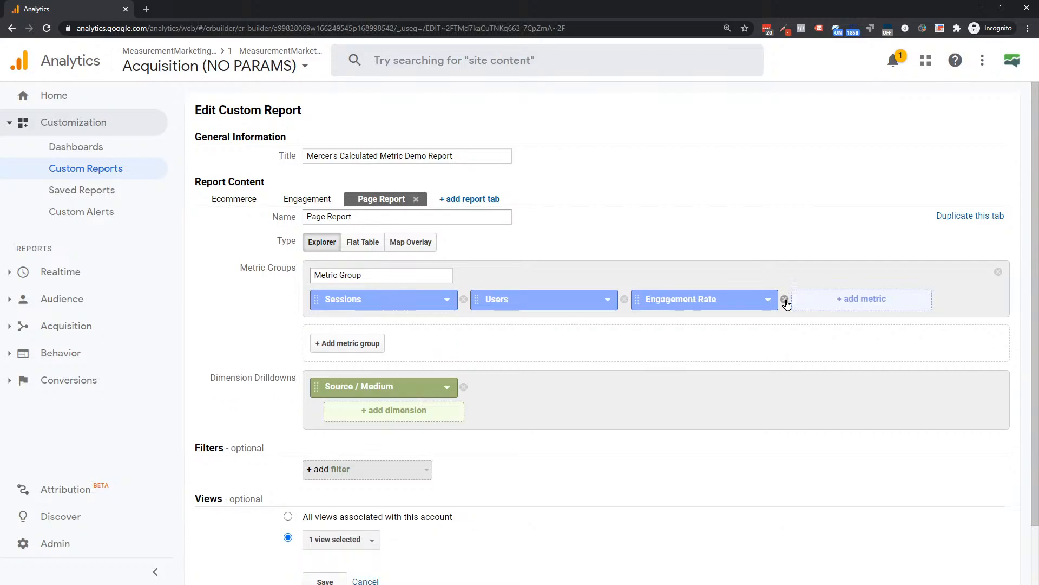
{"action": "left_click", "coordinate": [785, 300]}
{"action": "left_click", "coordinate": [685, 301]}
{"action": "type", "text": "page"}
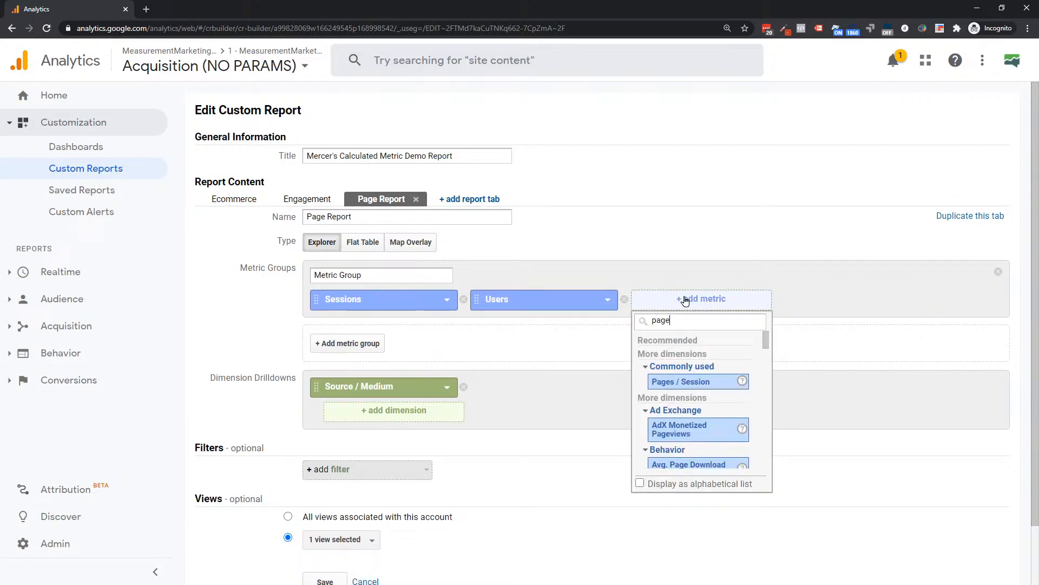
{"action": "left_click", "coordinate": [689, 383]}
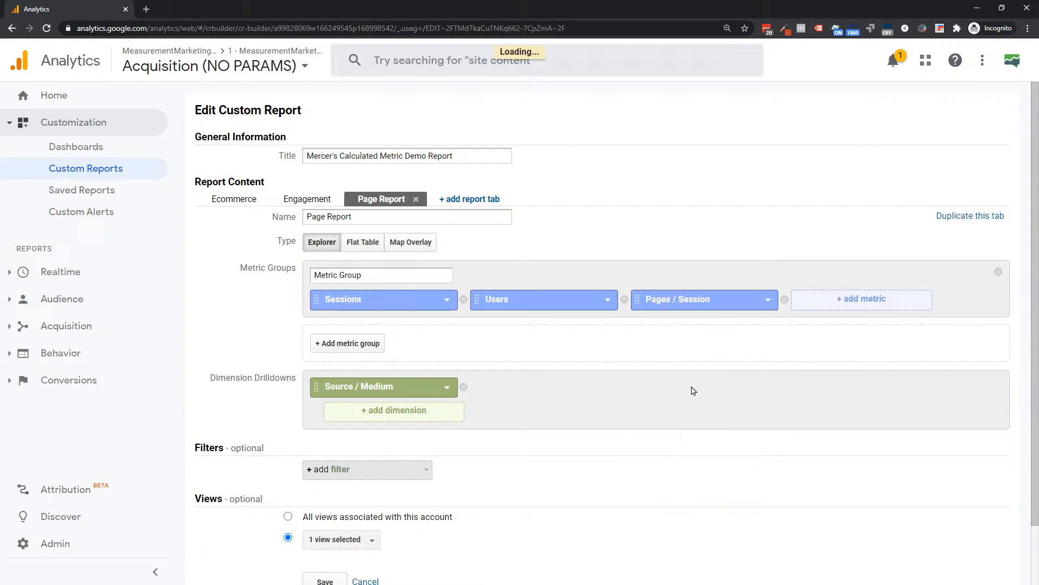
Add the calculated metric Pages / User to the Page Report tab's metric group
{"action": "left_click", "coordinate": [873, 302]}
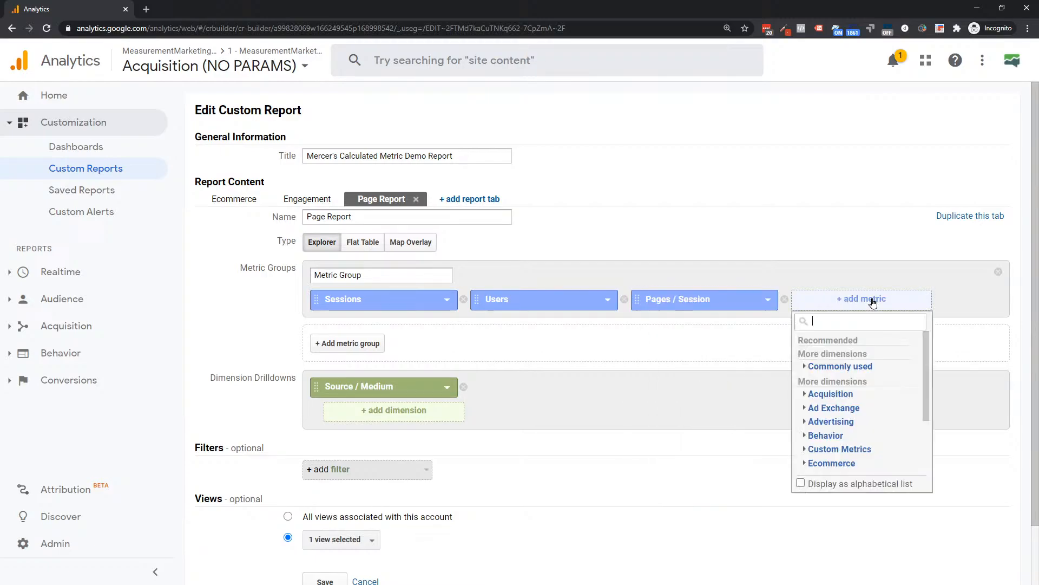
{"action": "type", "text": "page"}
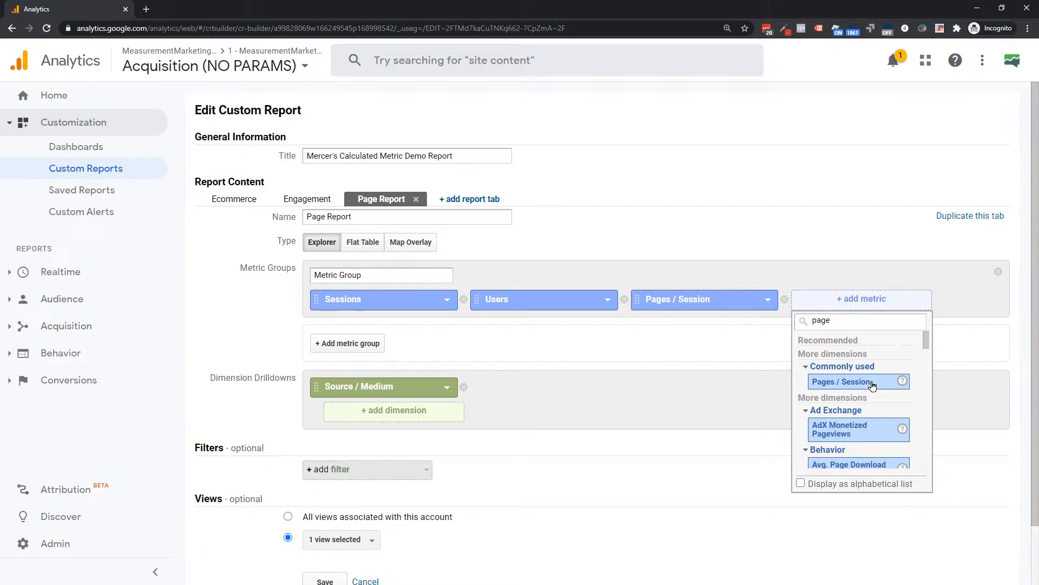
{"action": "scroll", "coordinate": [873, 401], "scroll_direction": "down", "scroll_amount": 3}
{"action": "scroll", "coordinate": [872, 401], "scroll_direction": "down", "scroll_amount": 8}
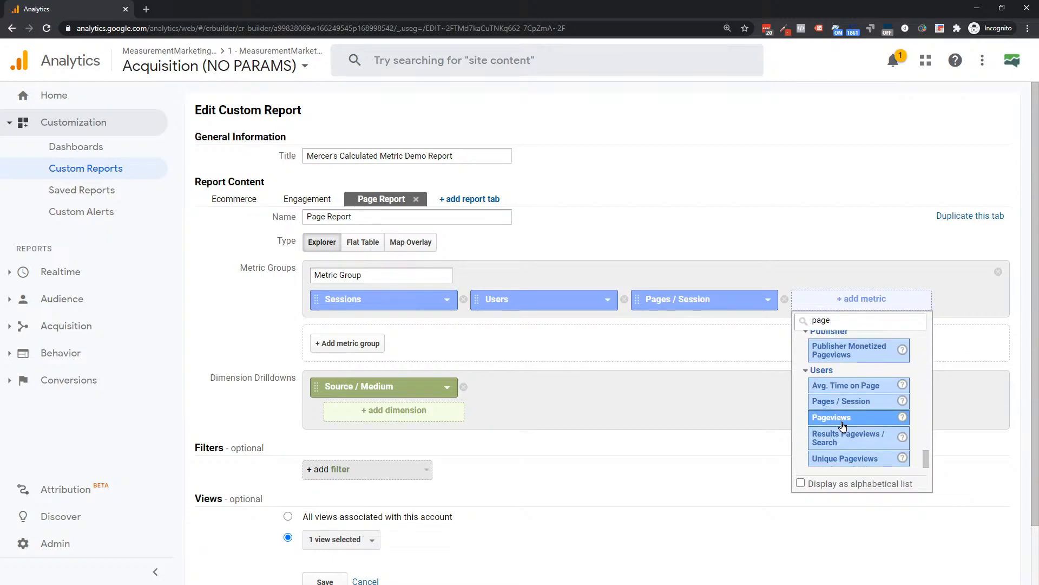
{"action": "scroll", "coordinate": [873, 427], "scroll_direction": "down", "scroll_amount": 1}
{"action": "scroll", "coordinate": [874, 429], "scroll_direction": "down", "scroll_amount": 1}
{"action": "scroll", "coordinate": [877, 357], "scroll_direction": "up", "scroll_amount": 4}
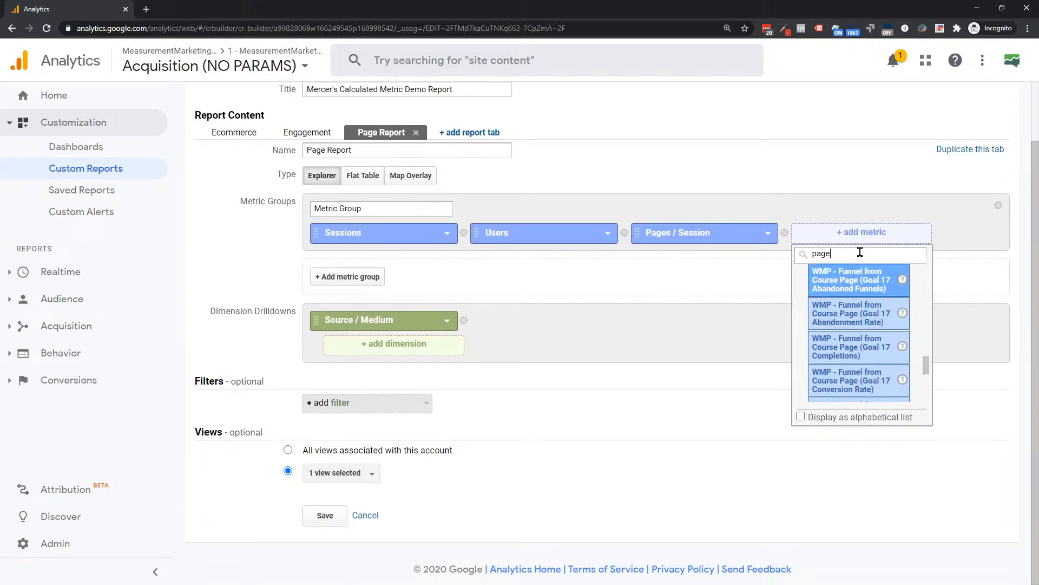
{"action": "type", "text": "s"}
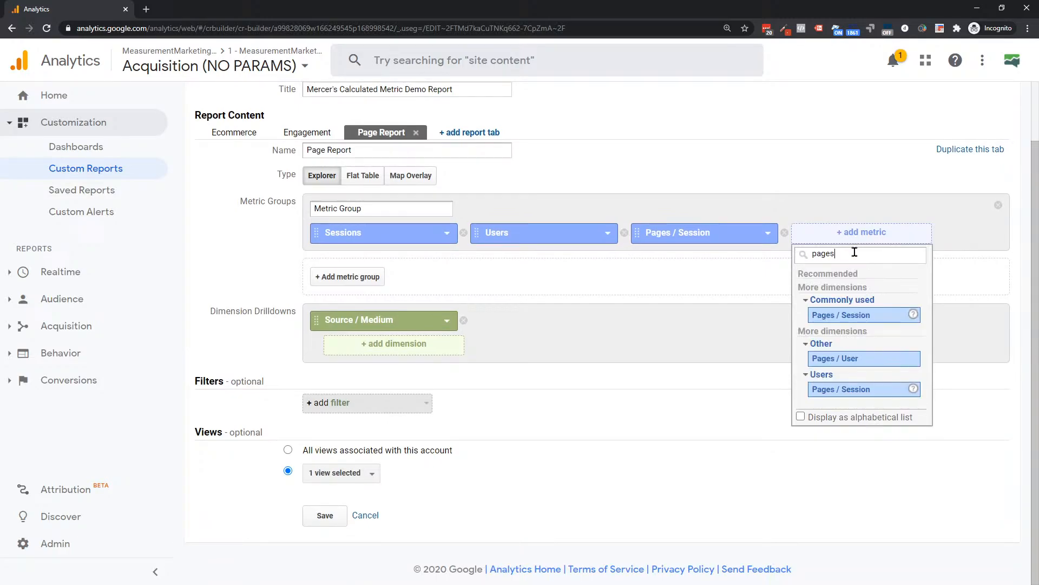
{"action": "left_click", "coordinate": [834, 360]}
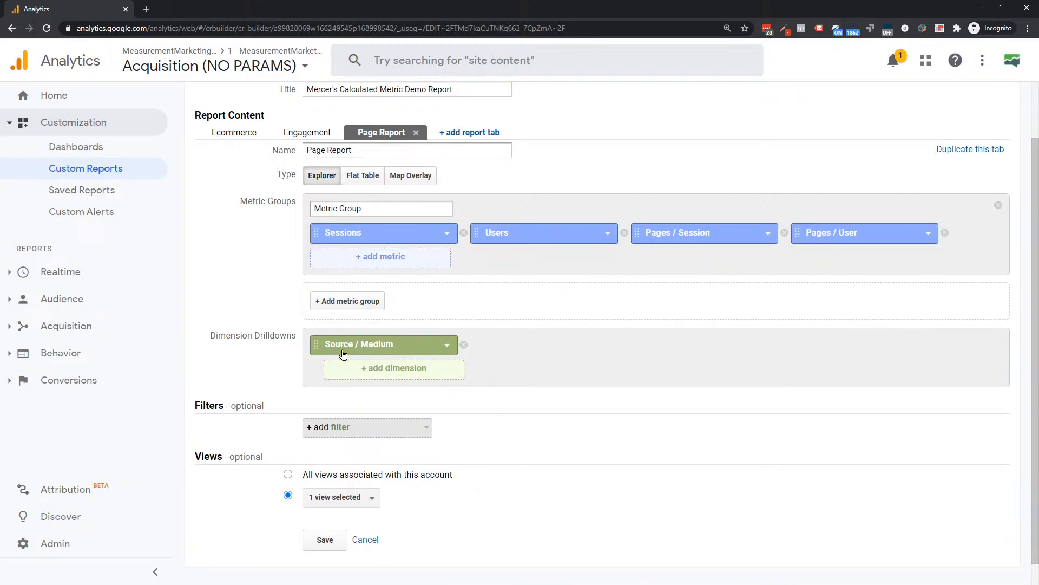
Replace the Source / Medium dimension drilldown with Landing Page in the Page Report tab and save the custom report
{"action": "left_click", "coordinate": [365, 373]}
{"action": "type", "text": "landin"}
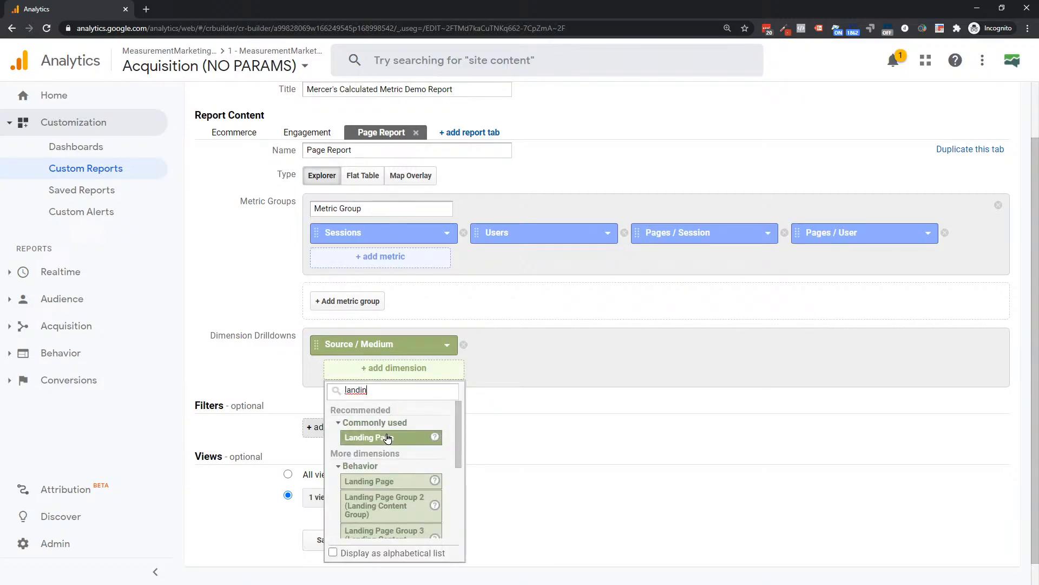
{"action": "left_click", "coordinate": [387, 437]}
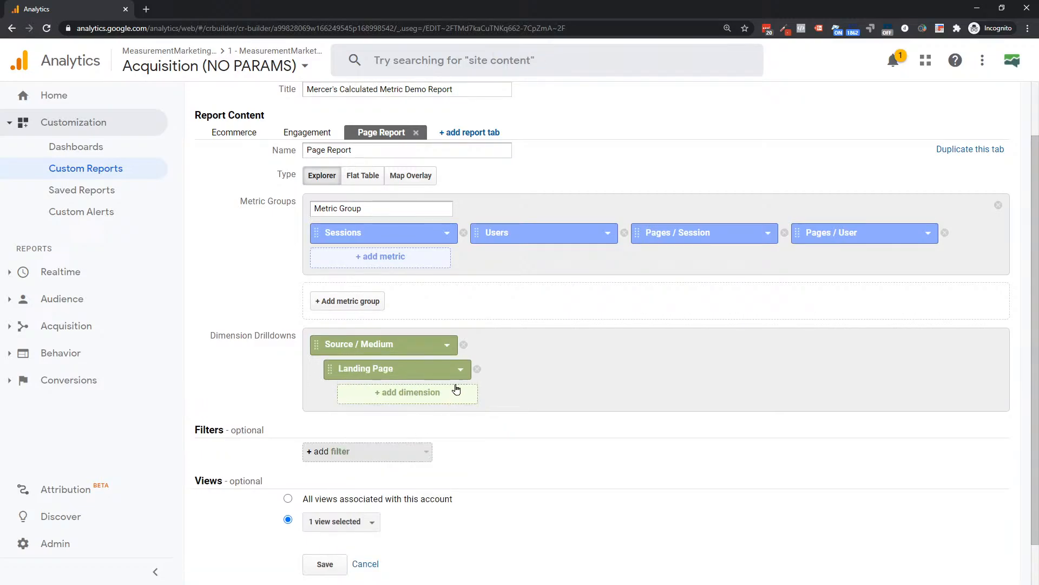
{"action": "left_click", "coordinate": [464, 344]}
{"action": "left_click", "coordinate": [324, 541]}
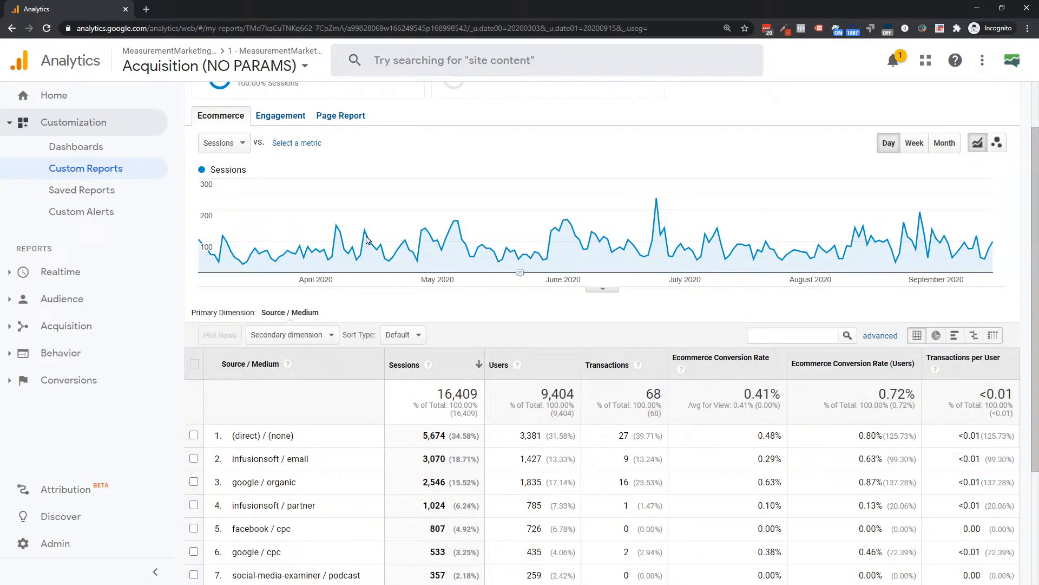
View the Page Report tab and compare Pages / Session with Pages / User for each landing page
{"action": "left_click", "coordinate": [336, 117]}
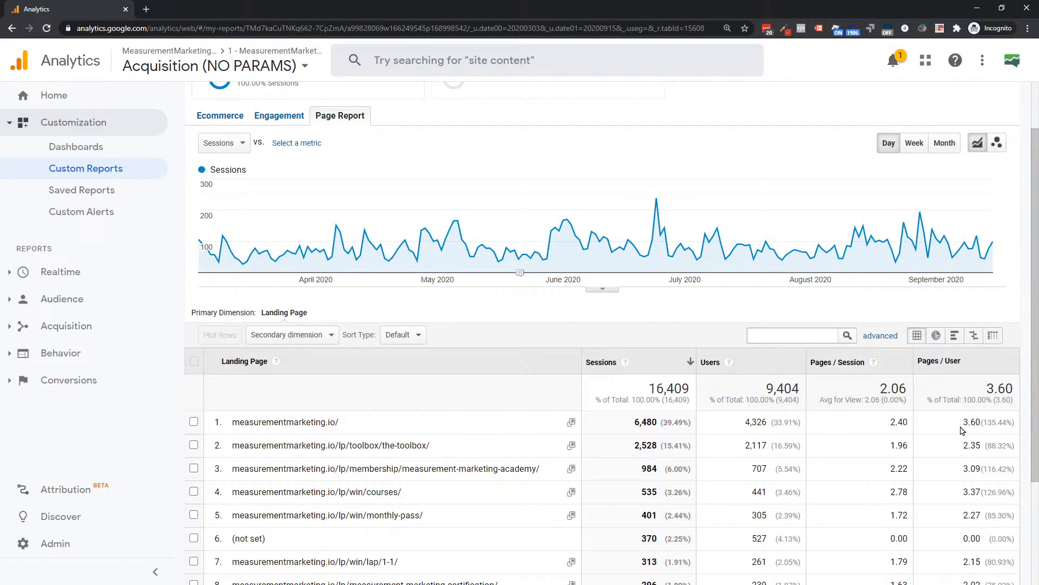
{"action": "scroll", "coordinate": [962, 430], "scroll_direction": "down", "scroll_amount": 2}
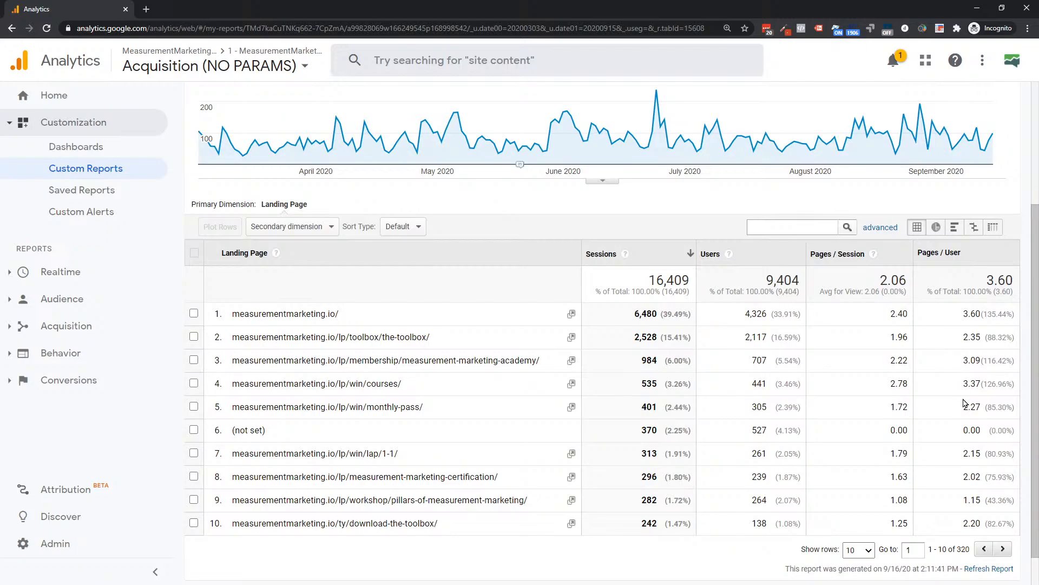
{"action": "scroll", "coordinate": [964, 404], "scroll_direction": "up", "scroll_amount": 3}
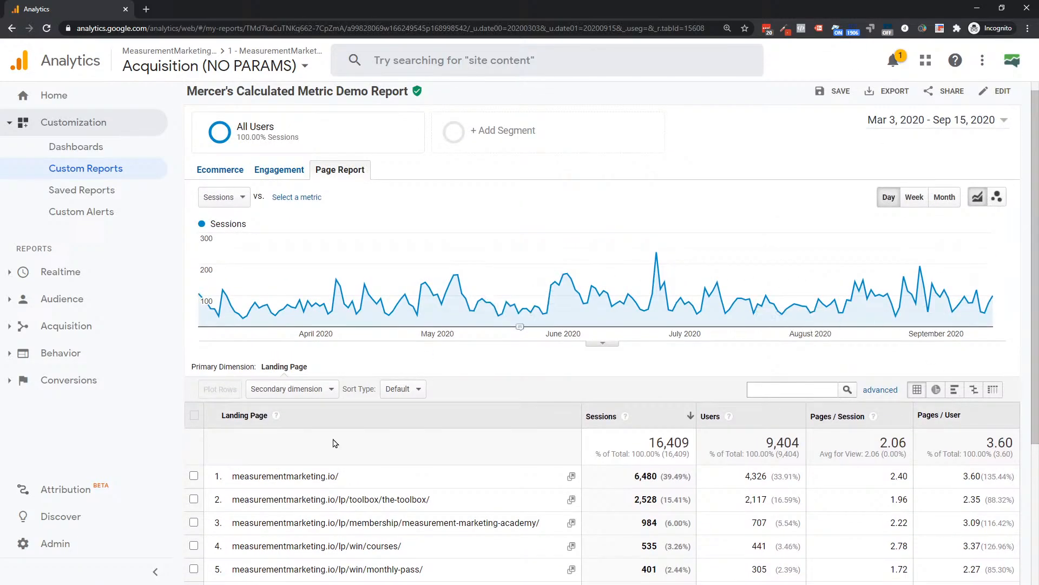